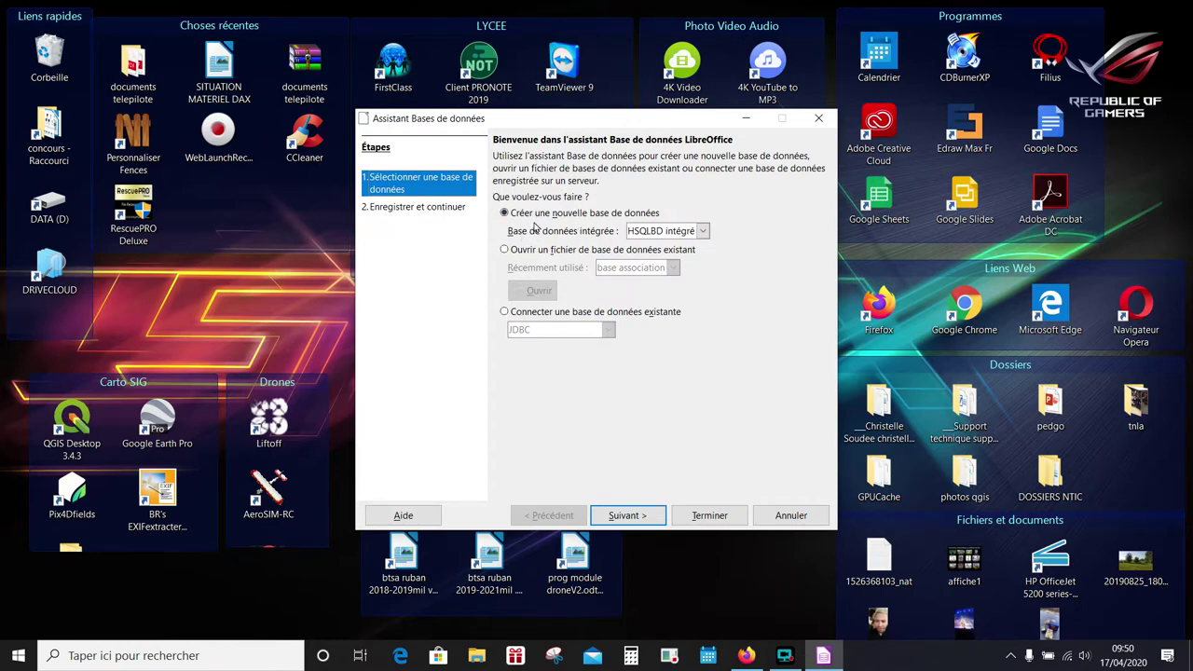
# - Create a new HSQLDB database saved as base association.odb, replacing the existing file
pyautogui.click(629, 515)
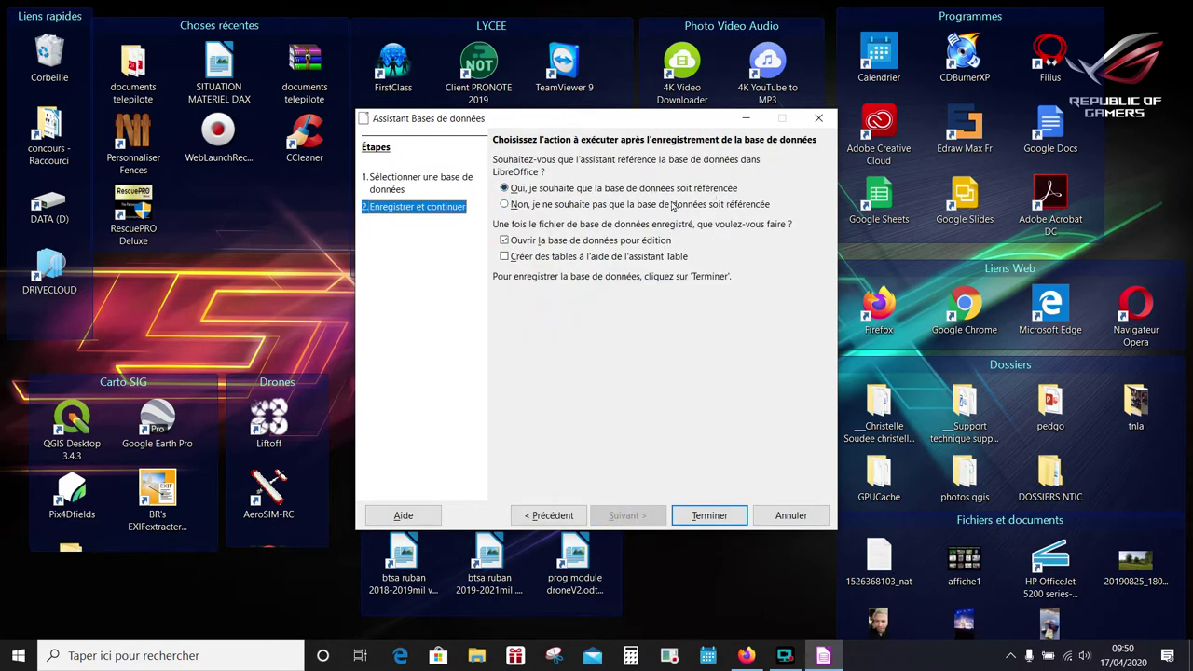
pyautogui.click(714, 515)
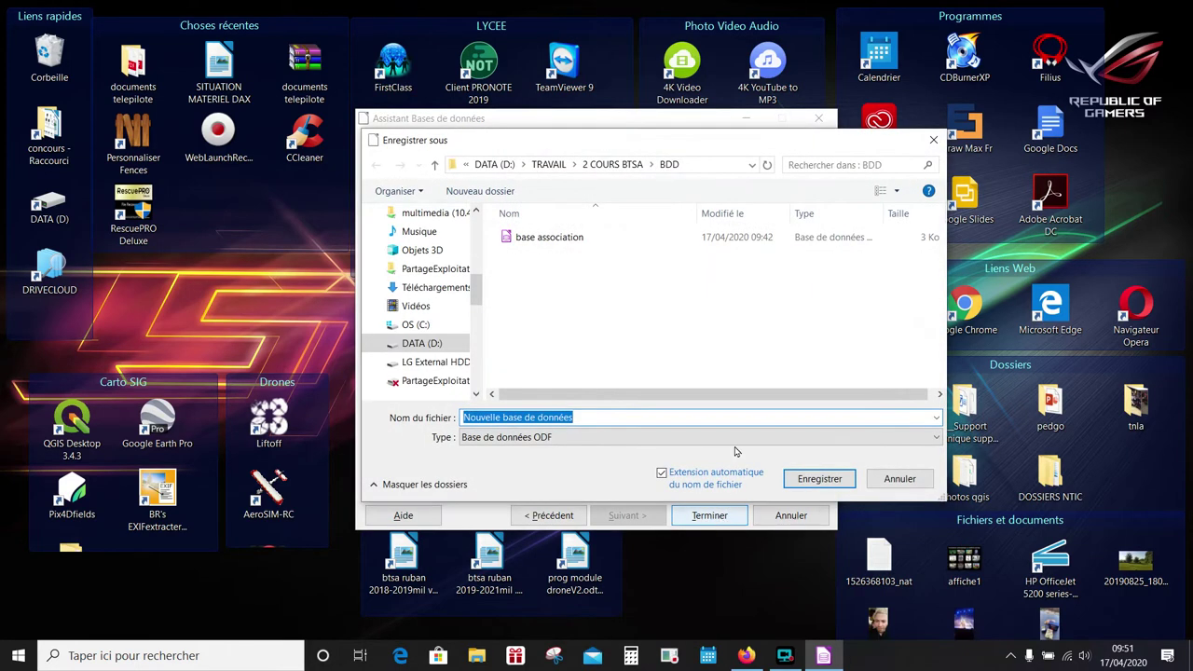
pyautogui.click(544, 236)
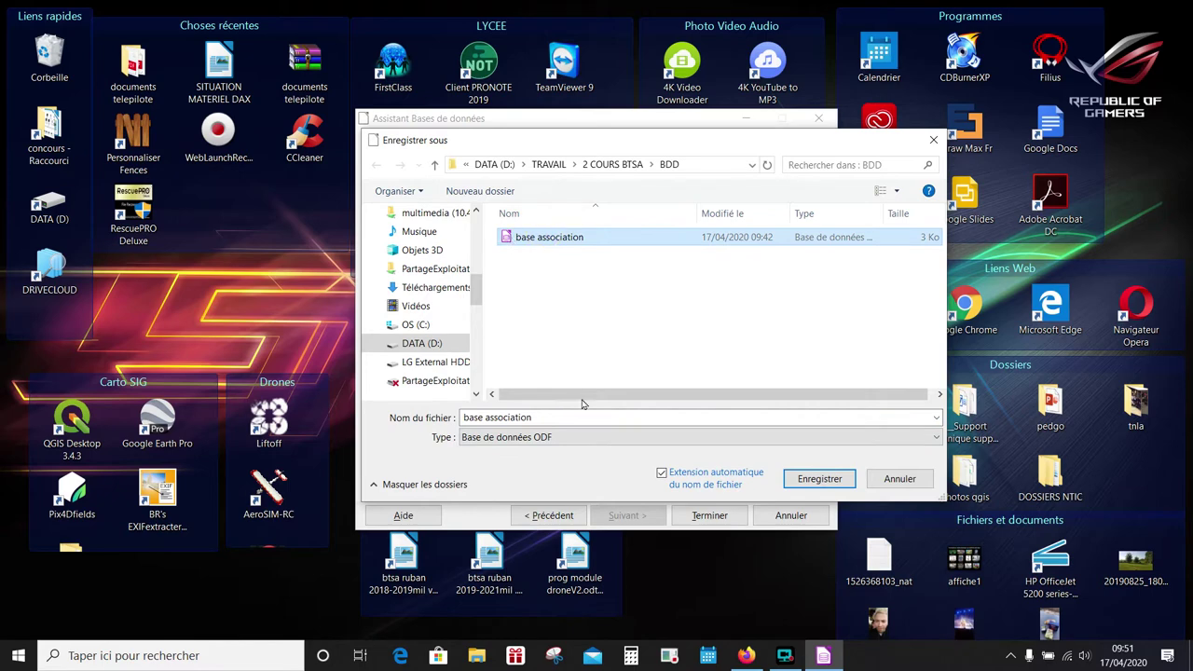
pyautogui.click(812, 478)
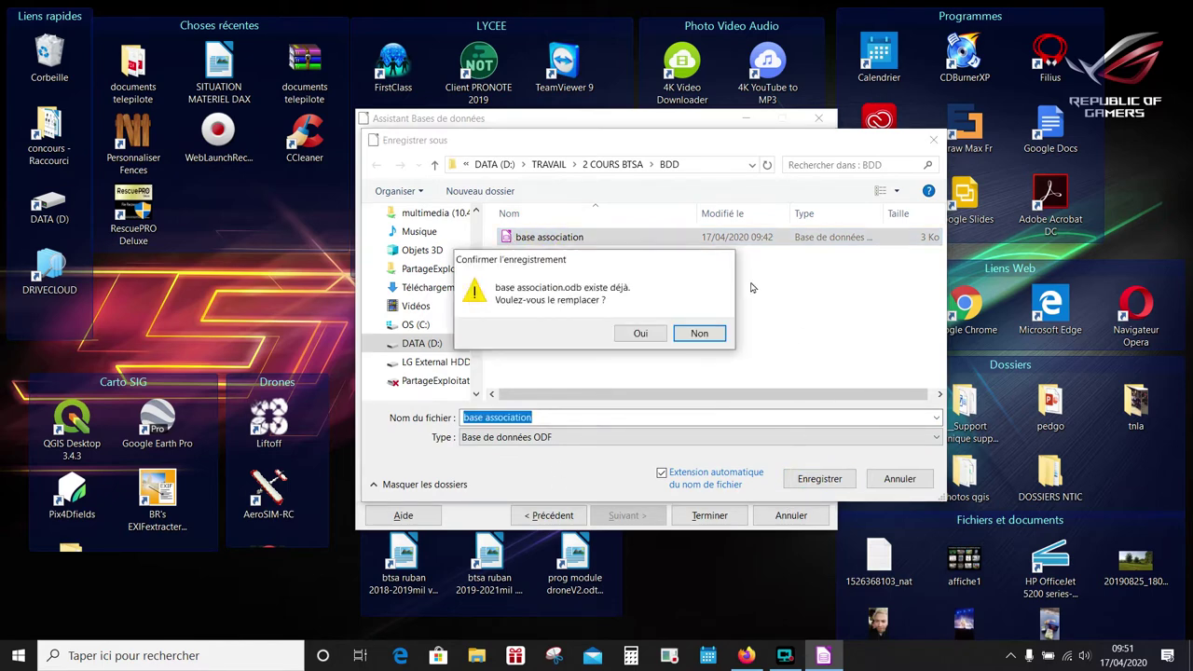
pyautogui.click(639, 334)
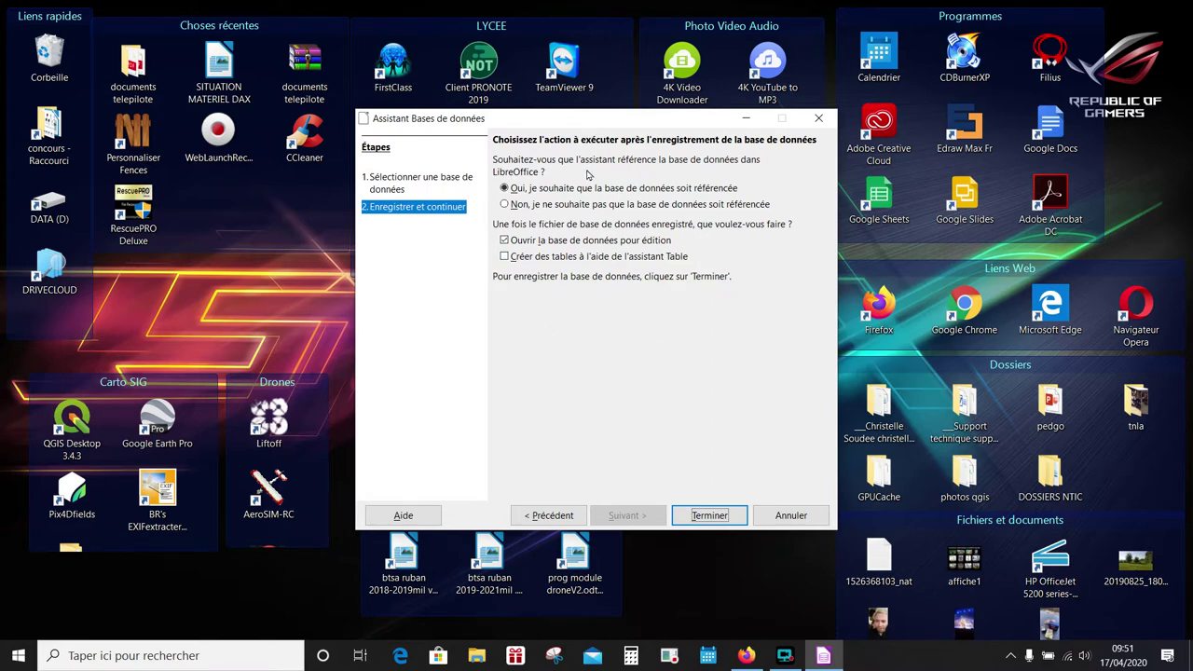
pyautogui.click(709, 516)
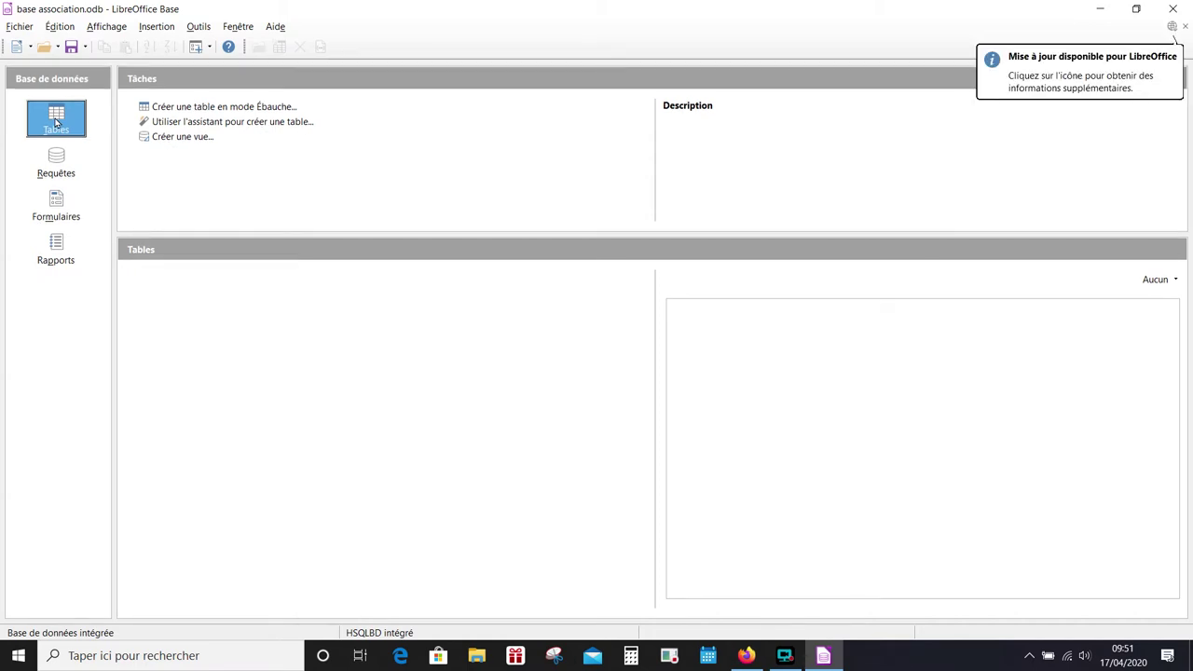
# - Start a new table in design view from the Tables section
pyautogui.click(213, 108)
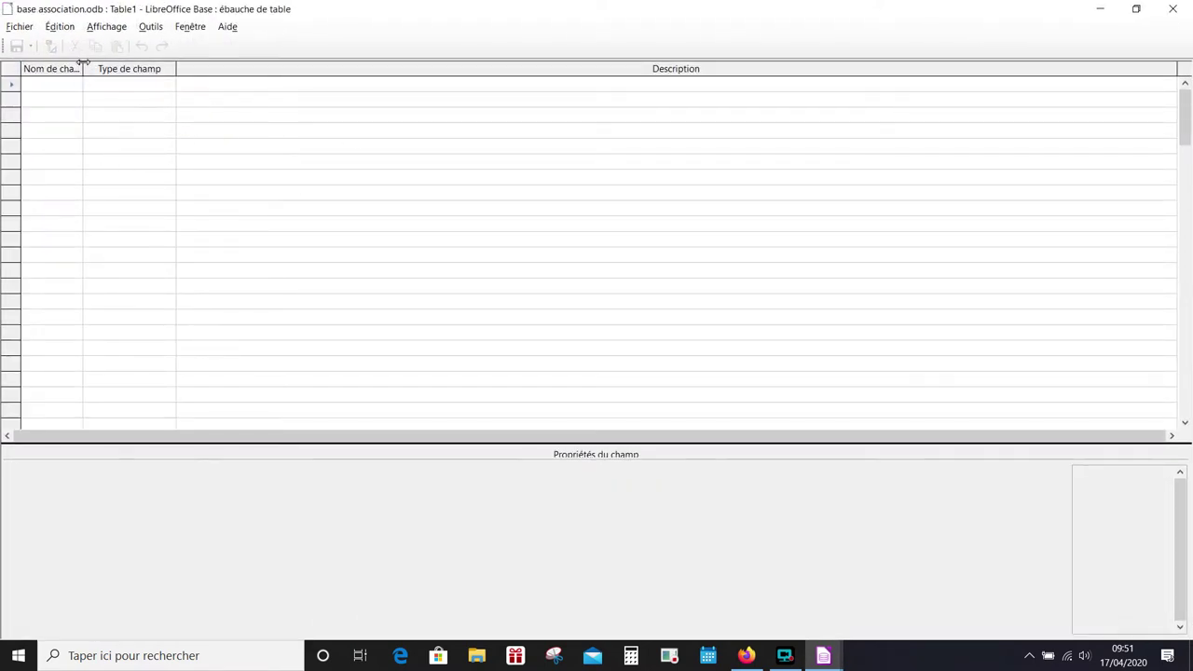
# - Add the field id_adherent as an Integer with AutoValeur set to Oui
pyautogui.moveTo(83, 61); pyautogui.dragTo(100, 61)
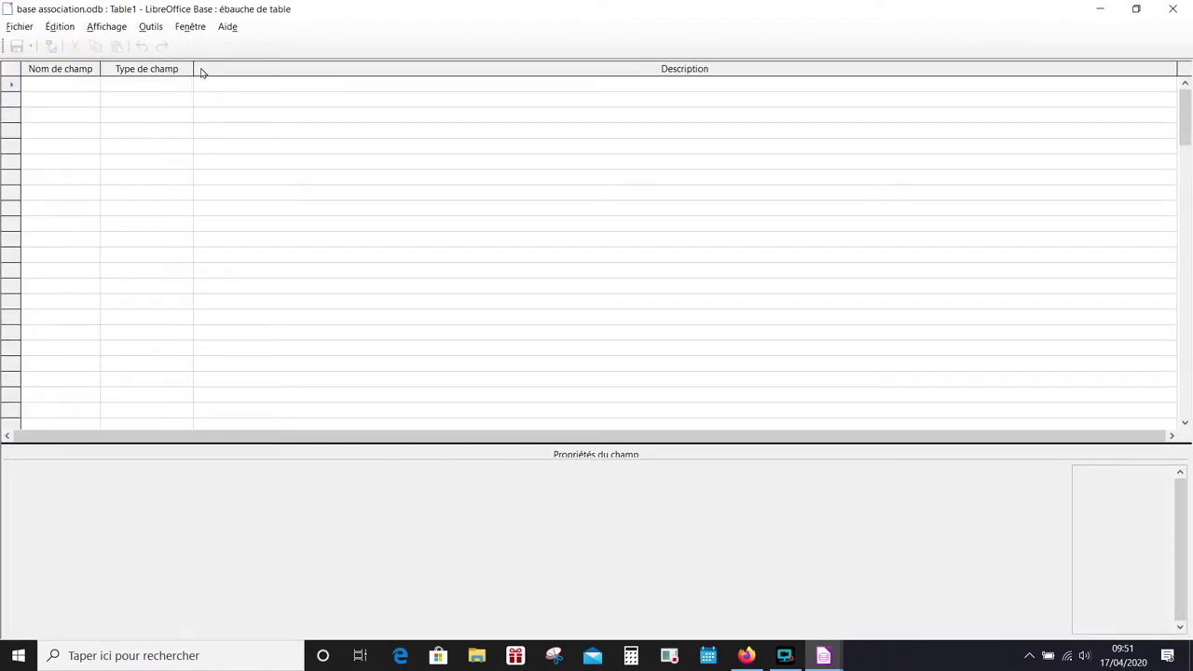
pyautogui.moveTo(193, 68); pyautogui.dragTo(204, 68)
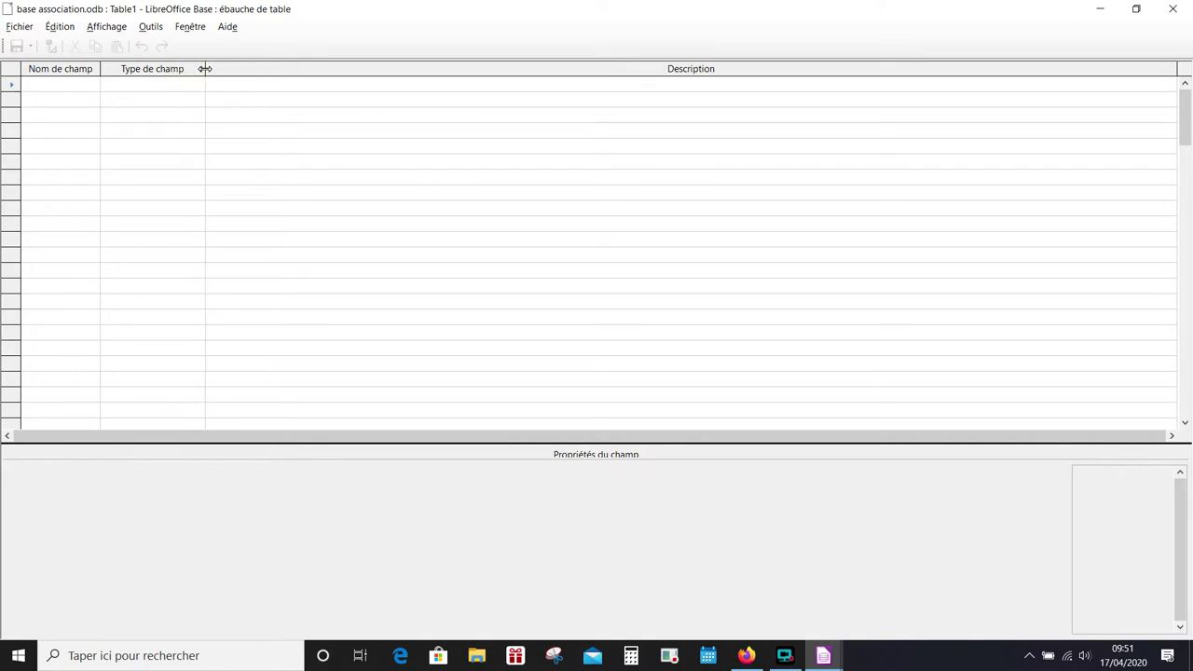
pyautogui.click(58, 85)
pyautogui.write('id')
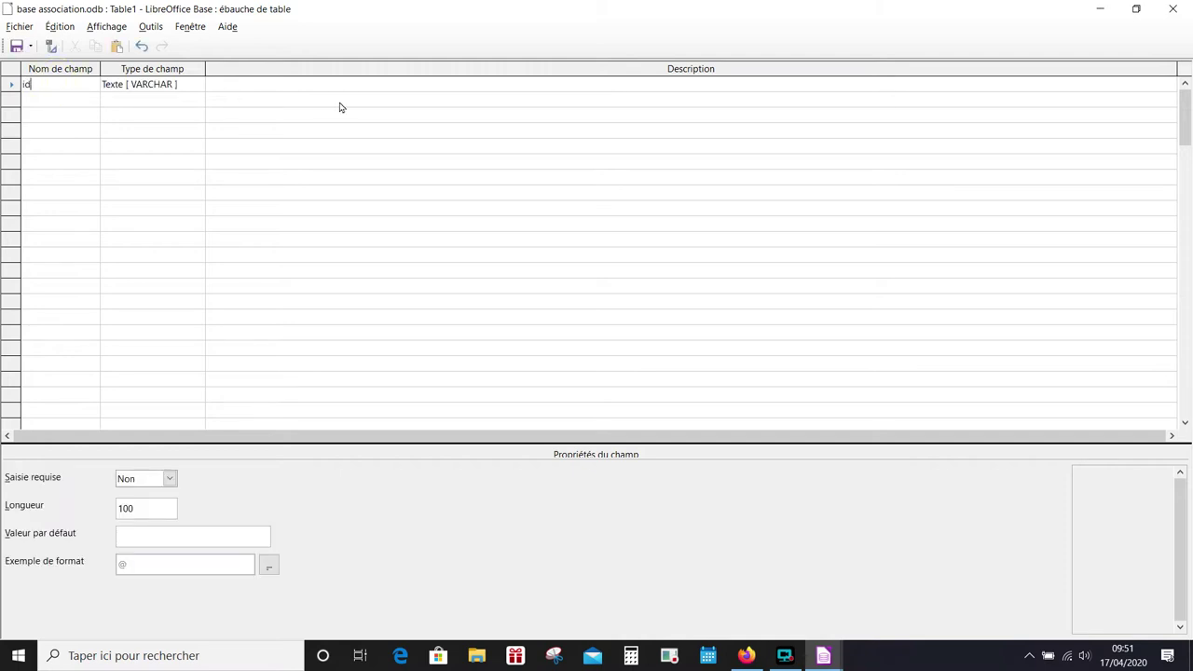
pyautogui.write('_adherent')
pyautogui.click(166, 87)
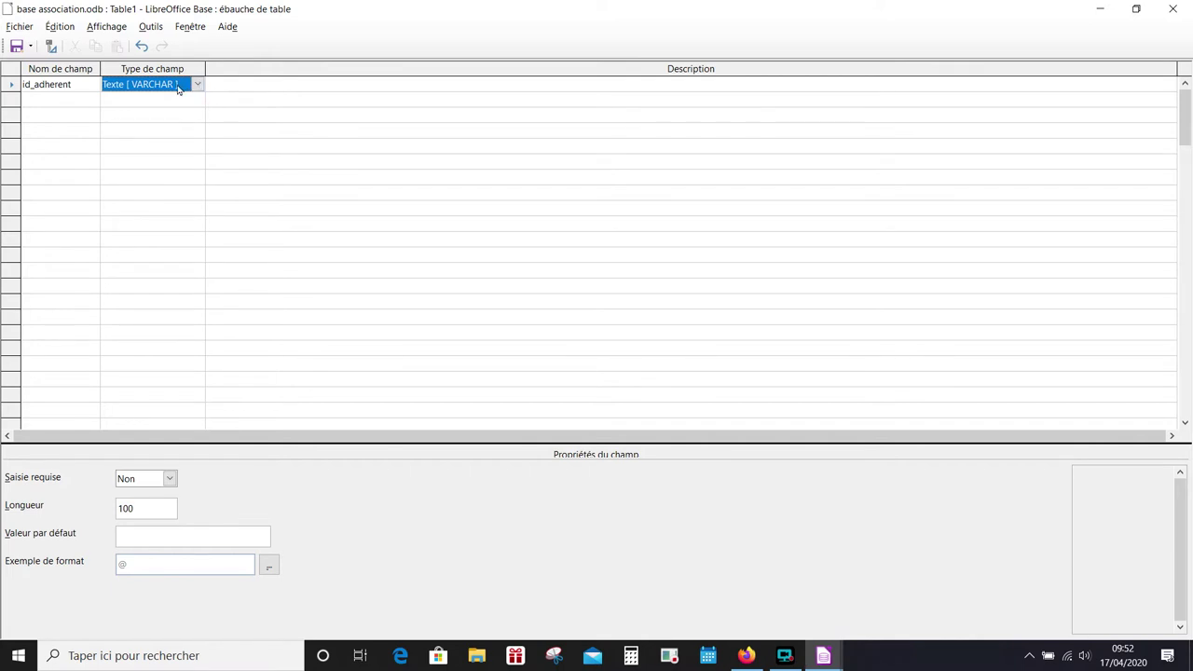
pyautogui.click(178, 89)
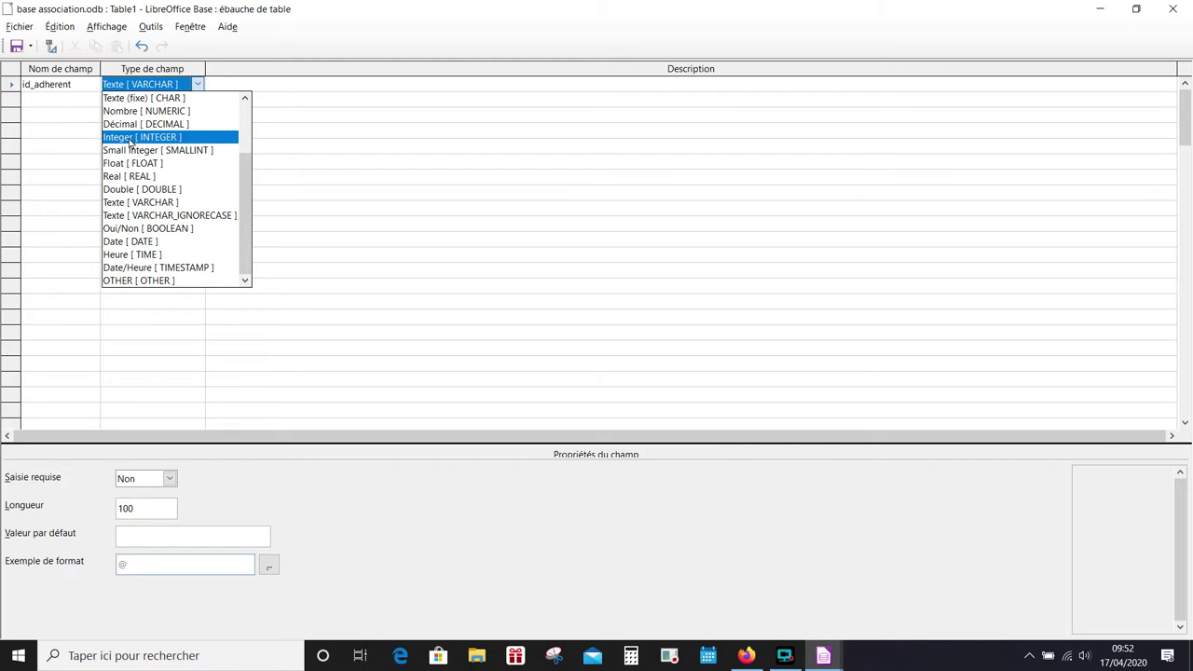
pyautogui.click(135, 138)
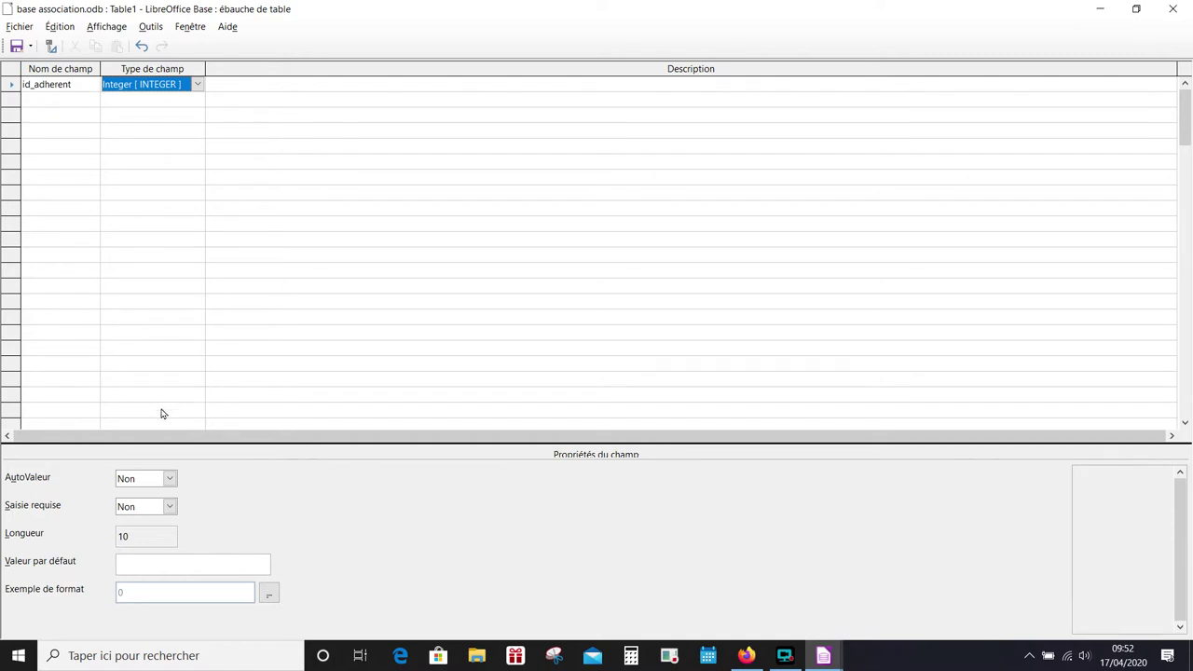
pyautogui.click(142, 481)
pyautogui.click(138, 492)
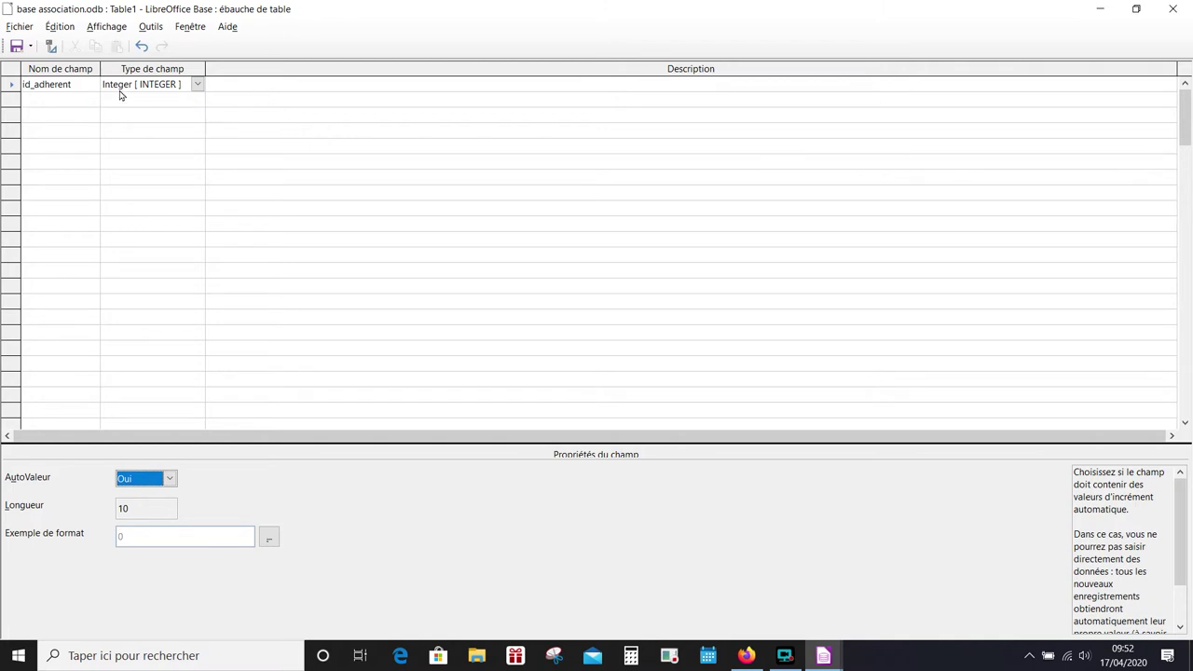
pyautogui.click(49, 103)
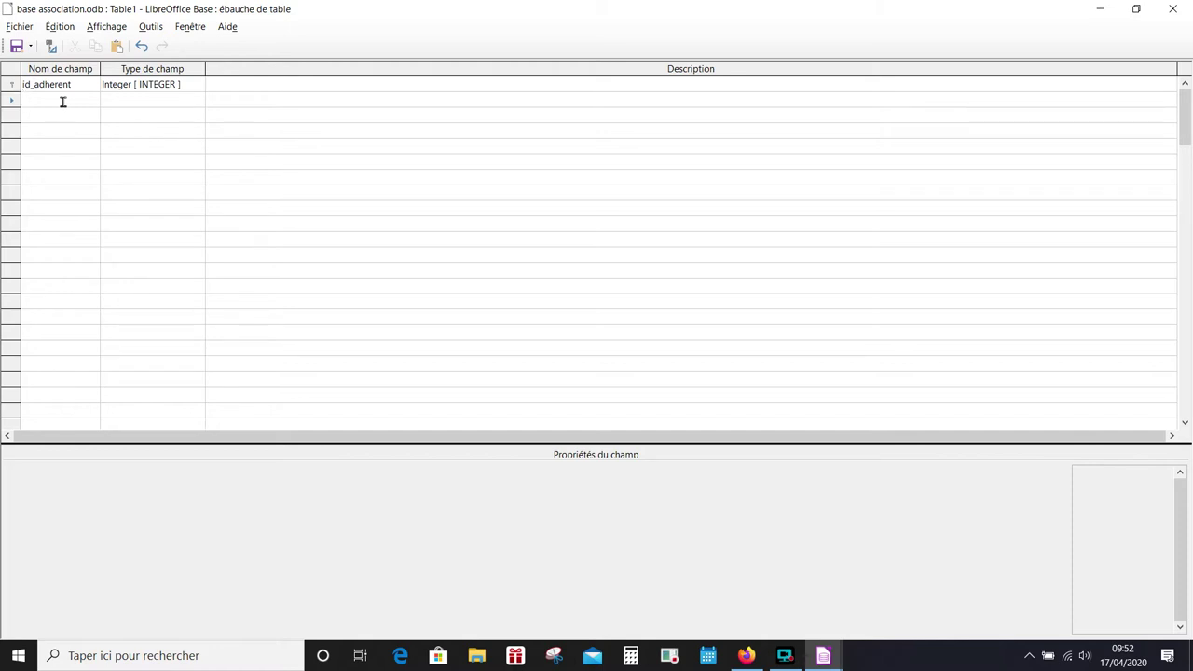
# - Add required text fields nom and prenom, each with length 50
pyautogui.write('nom')
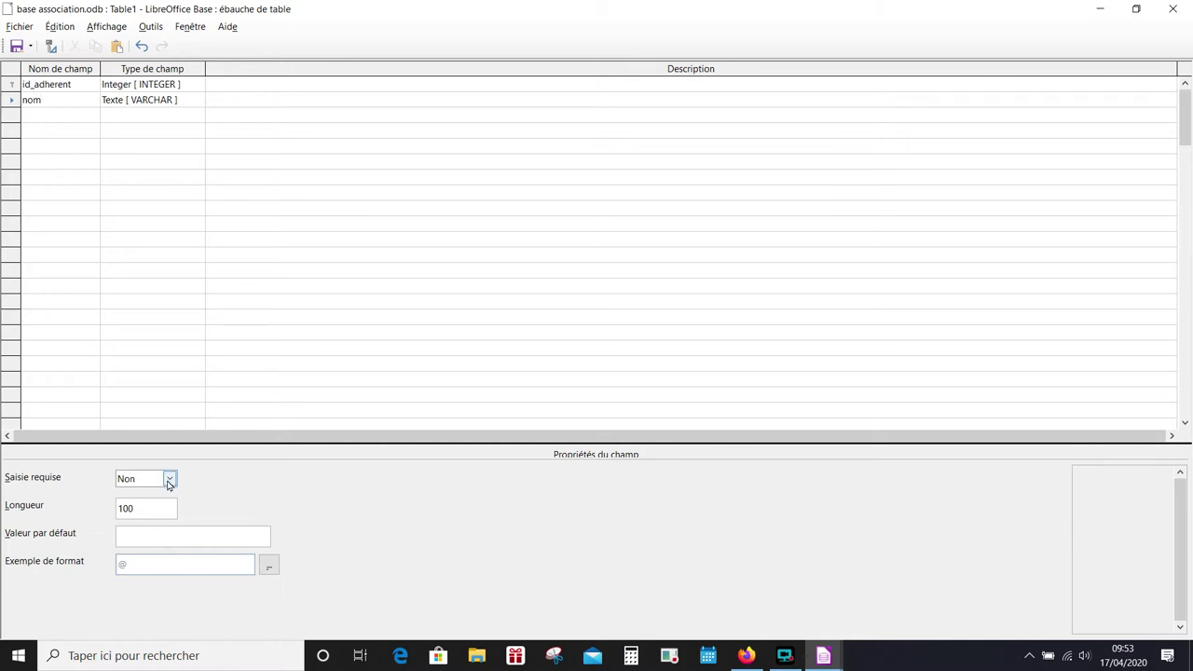
pyautogui.click(169, 478)
pyautogui.click(152, 494)
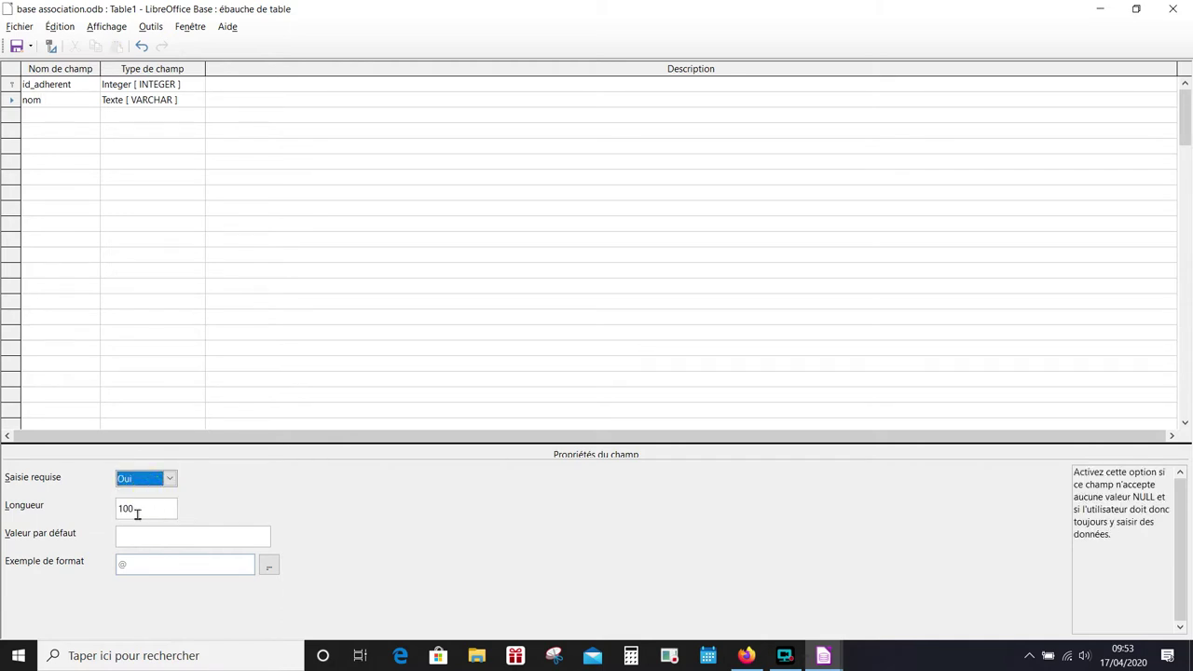
pyautogui.click(137, 514)
pyautogui.moveTo(138, 509); pyautogui.dragTo(99, 508)
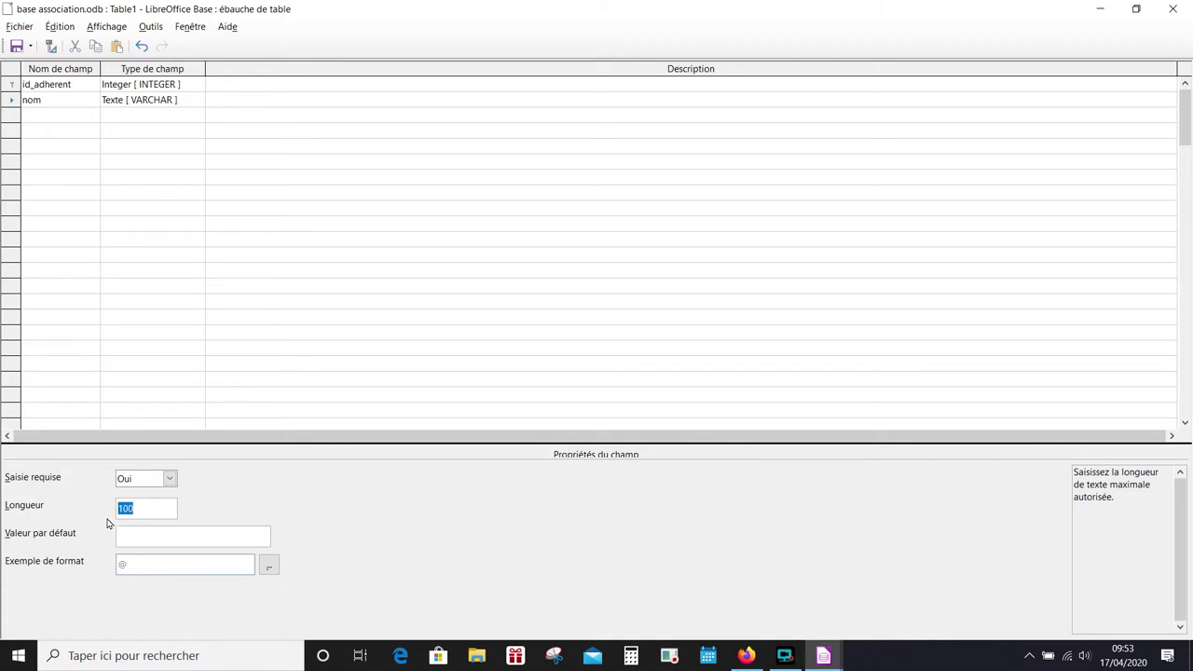
pyautogui.write('50')
pyautogui.click(55, 112)
pyautogui.write('prenom')
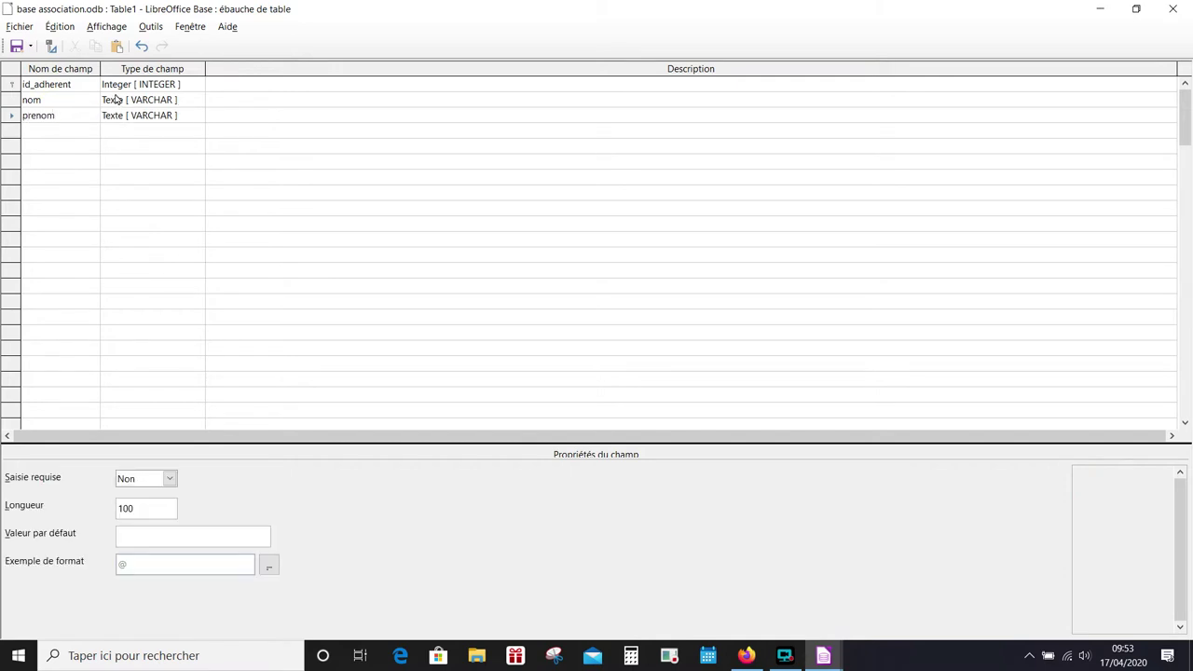
pyautogui.click(149, 483)
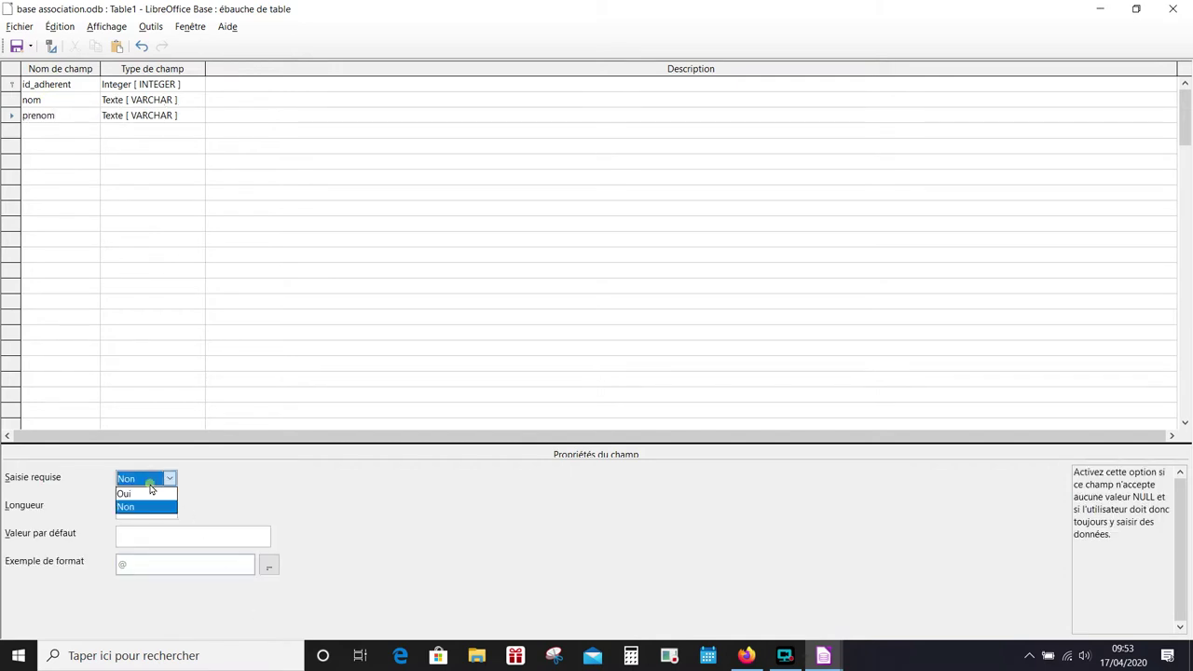
pyautogui.click(137, 499)
pyautogui.press('Tab')
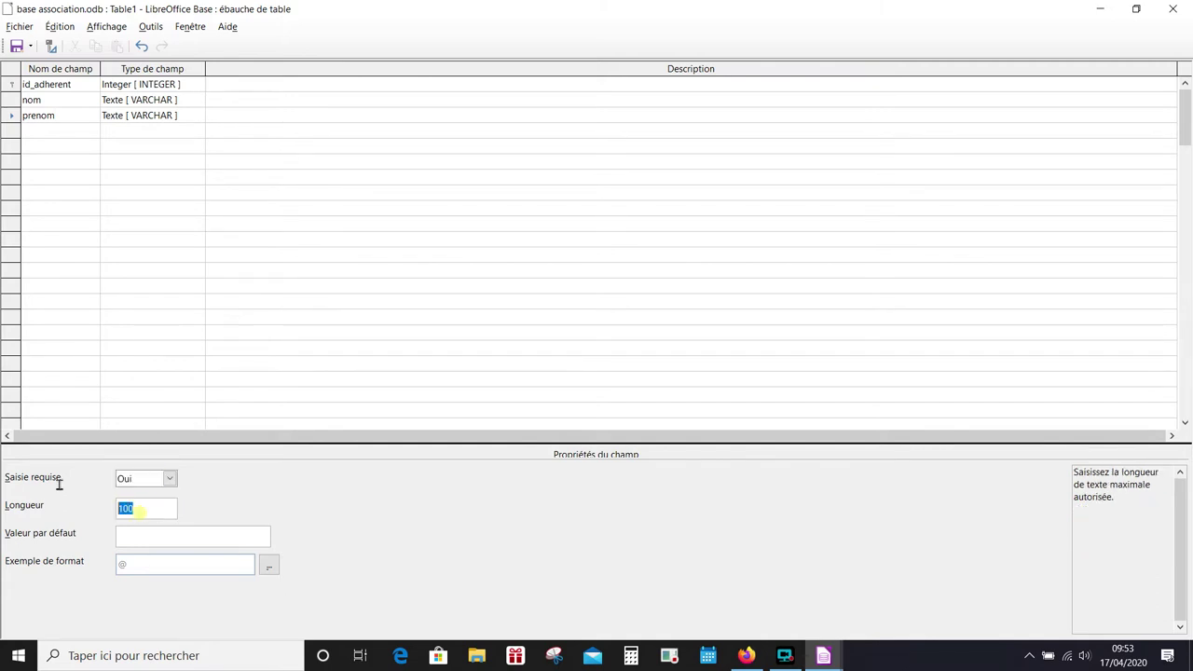
pyautogui.write('50')
# - Add date_naissance as a required Date field
pyautogui.click(59, 130)
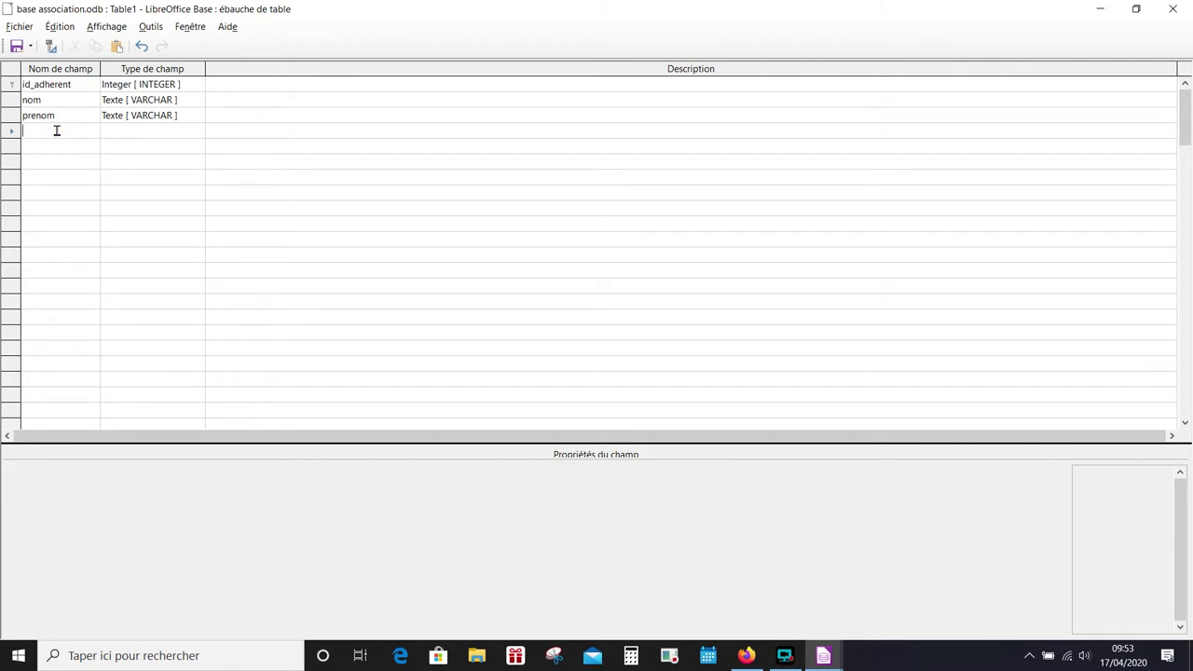
pyautogui.write('date_naissance')
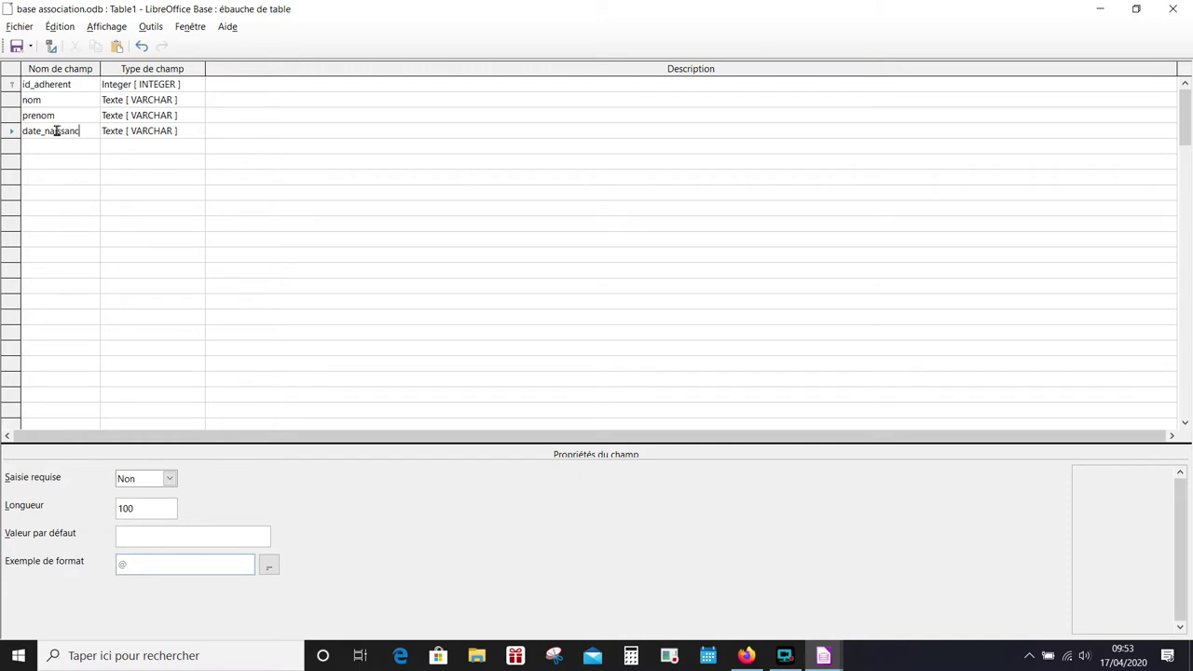
pyautogui.click(172, 130)
pyautogui.click(172, 130)
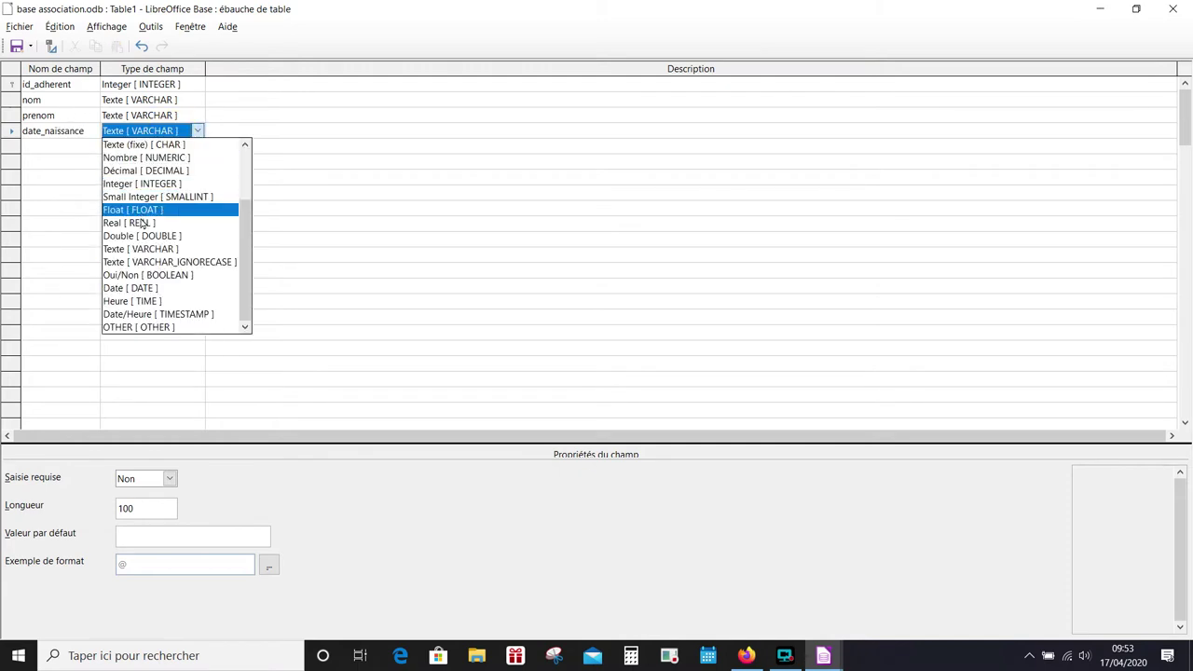
pyautogui.click(141, 287)
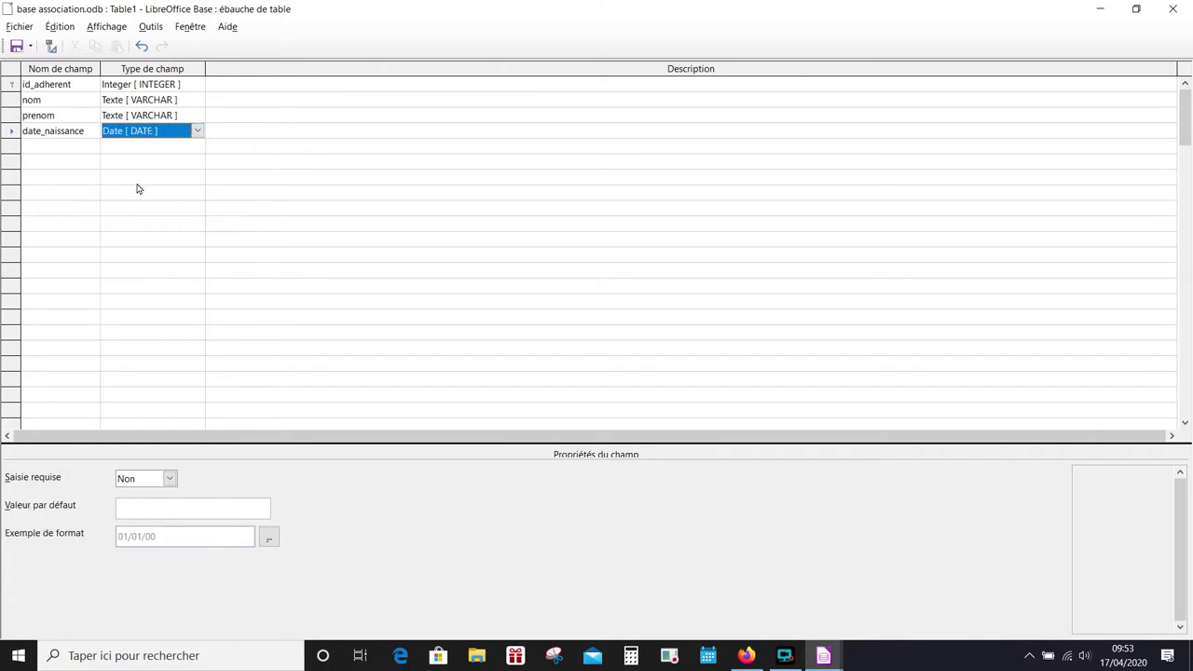
pyautogui.click(170, 478)
pyautogui.click(150, 491)
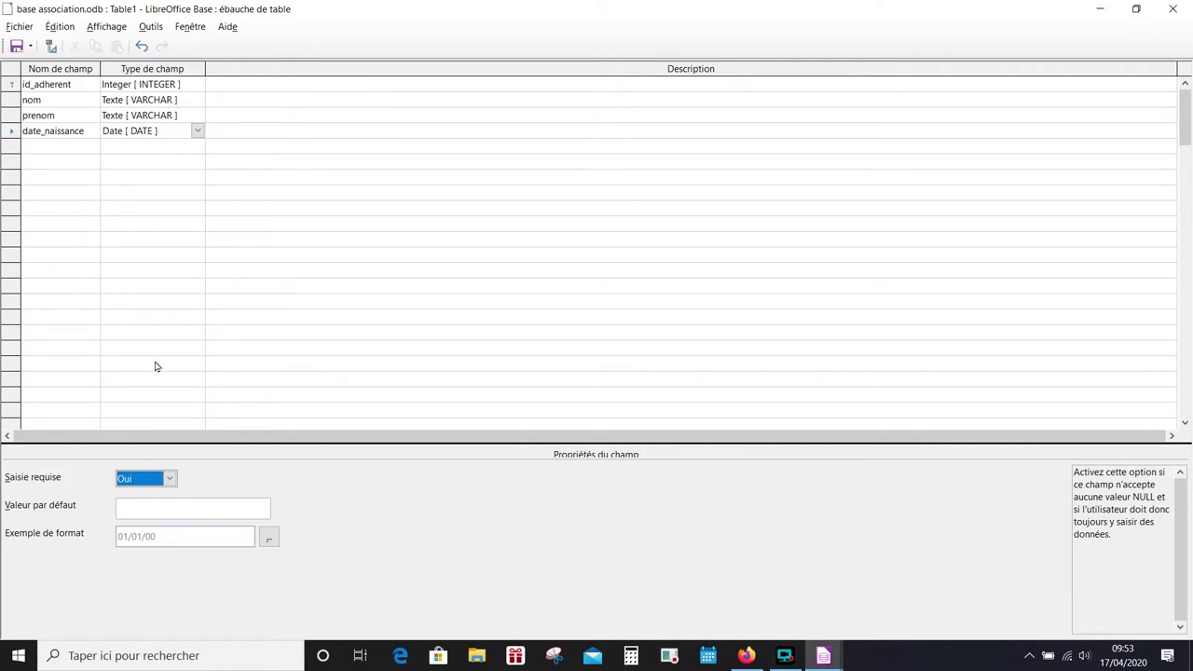
pyautogui.click(53, 148)
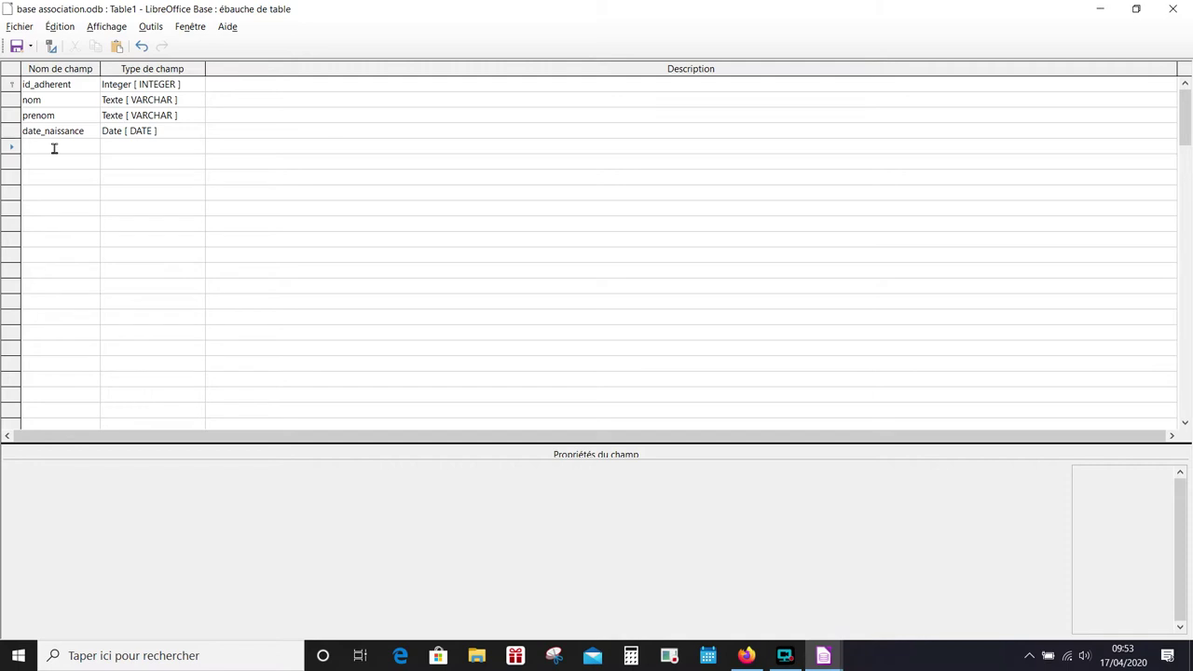
# - Add adresse1 as a Texte field with length 50
pyautogui.write('adre')
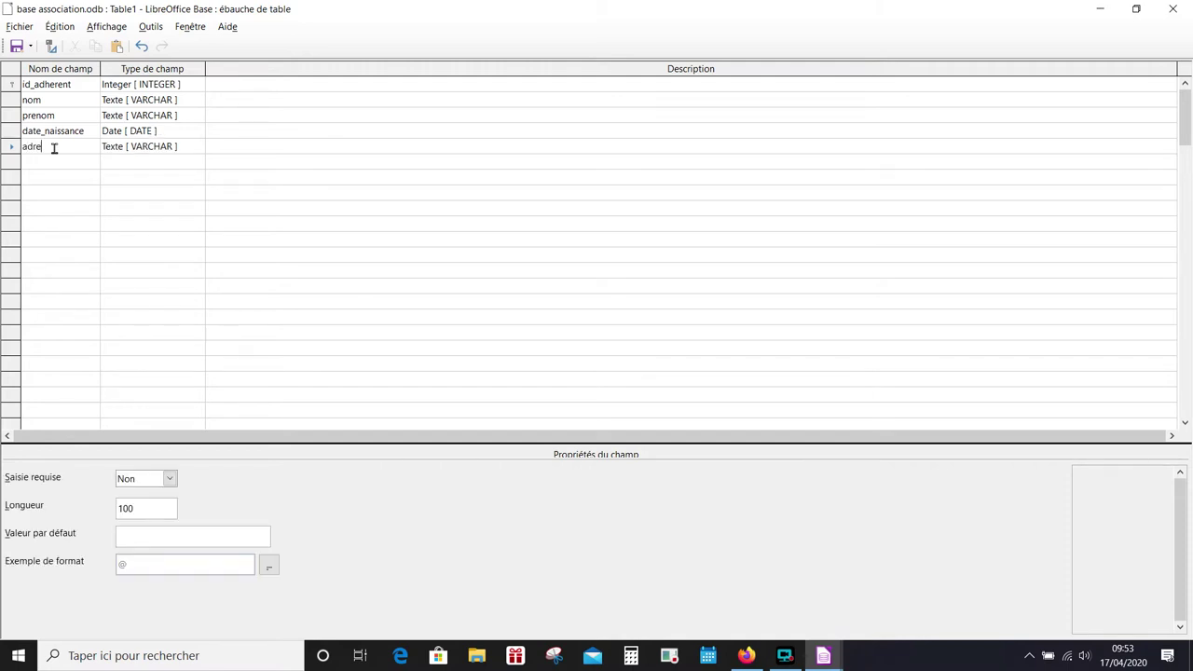
pyautogui.write('sse1')
pyautogui.click(154, 147)
pyautogui.click(158, 149)
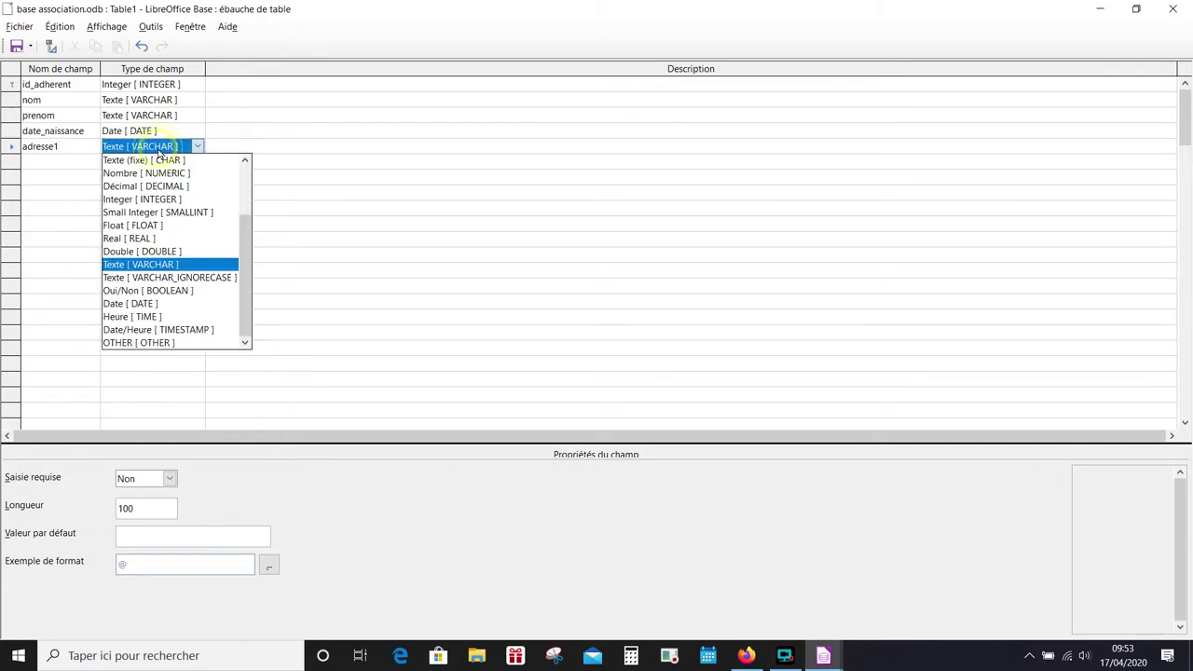
pyautogui.click(158, 151)
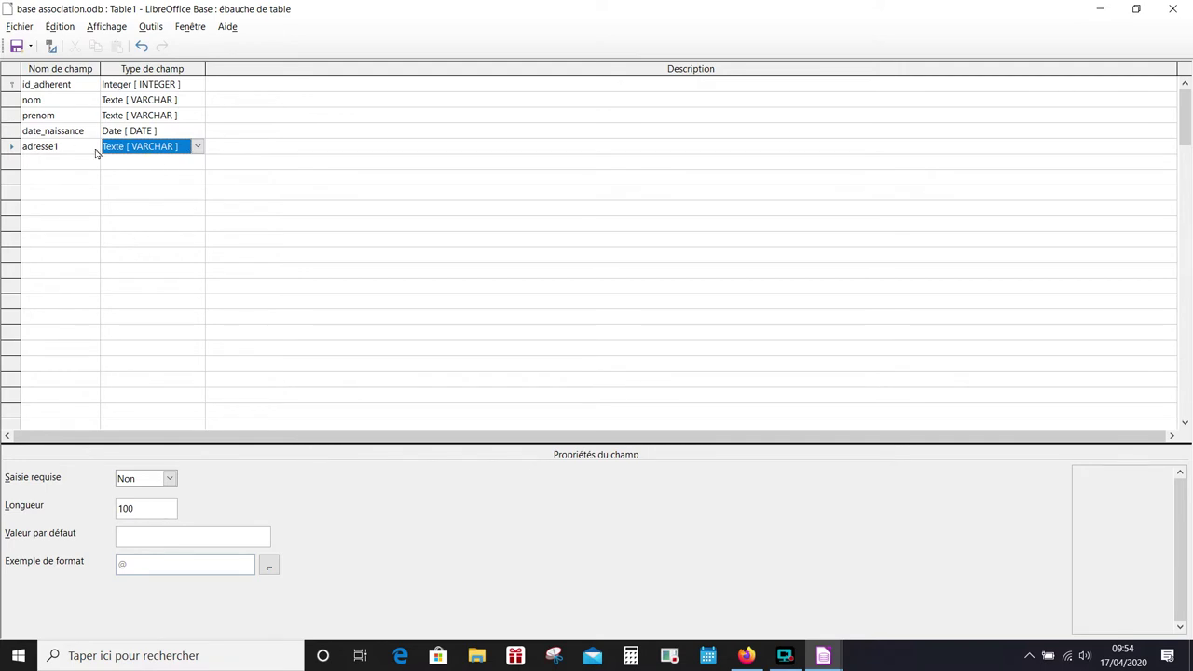
pyautogui.click(154, 506)
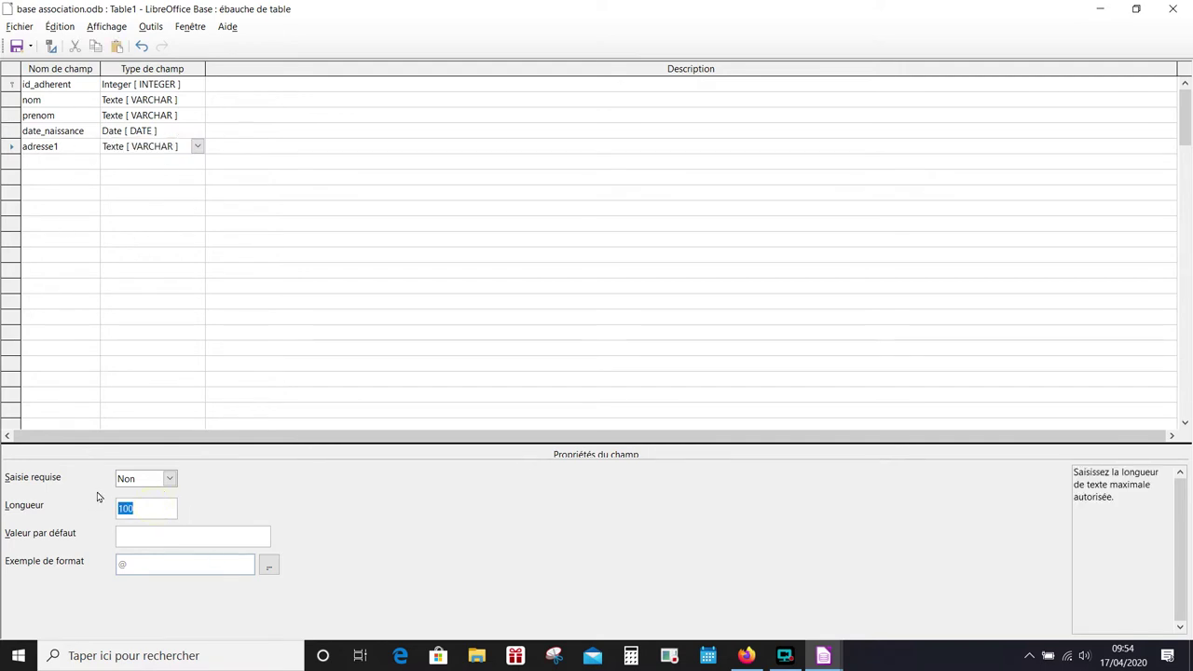
pyautogui.write('50')
# - Add adresse2 with length 50 and maximize the table design window
pyautogui.click(45, 161)
pyautogui.write('adresse2')
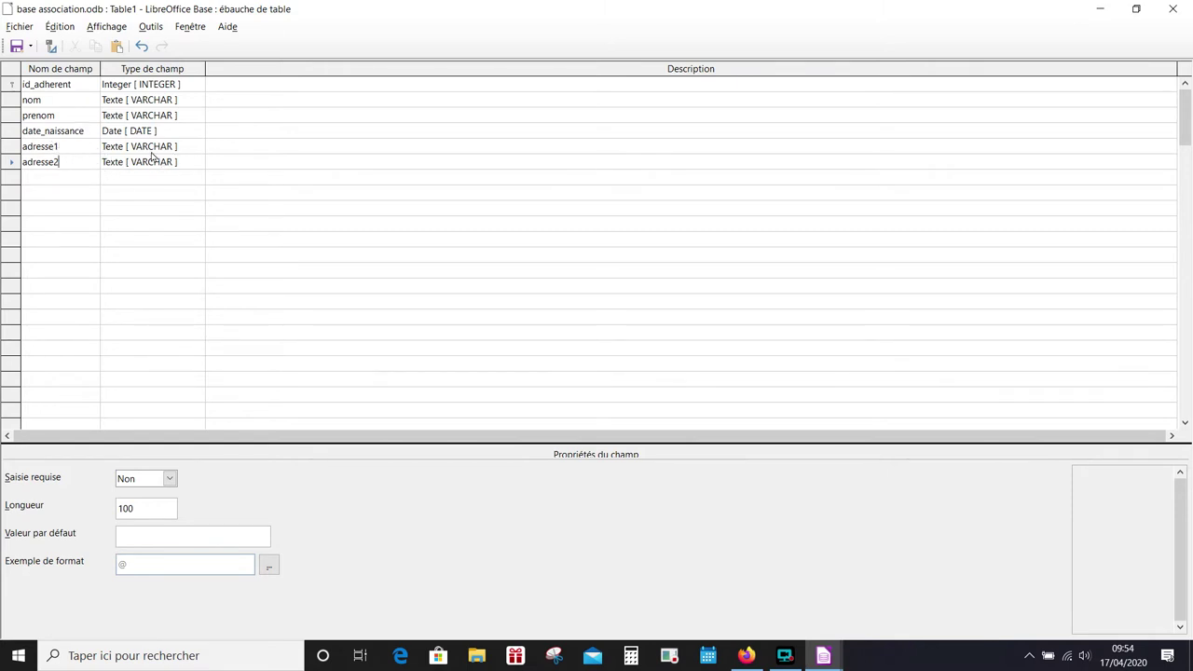
pyautogui.doubleClick(153, 506)
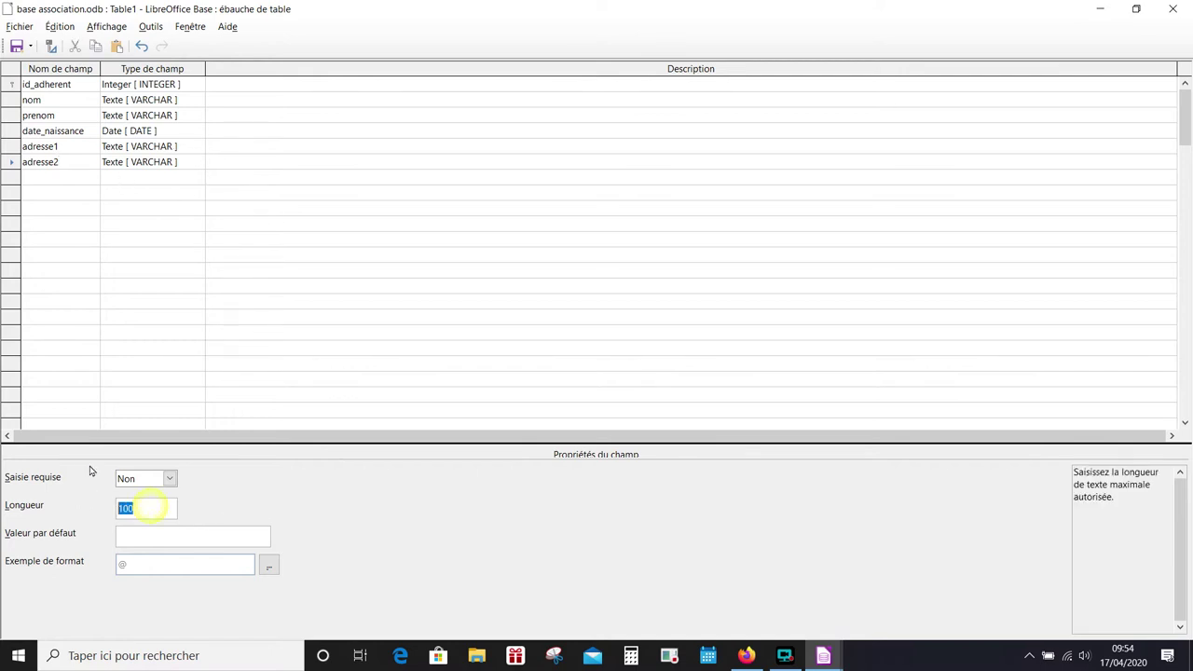
pyautogui.write('50')
pyautogui.doubleClick(110, 8)
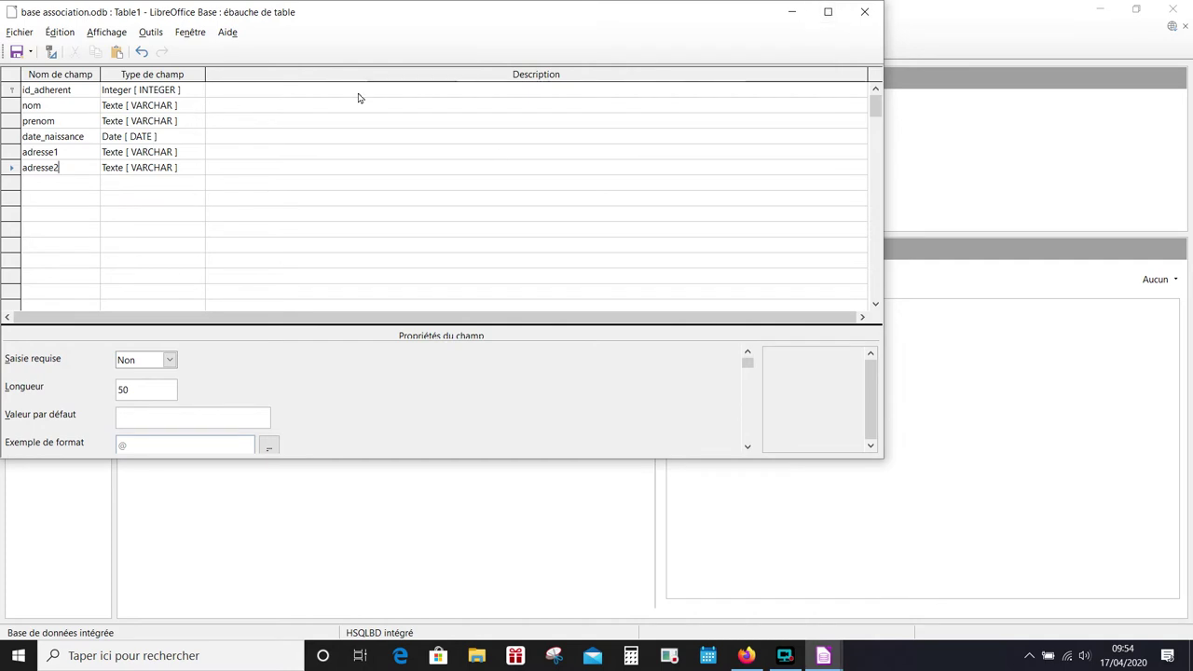
pyautogui.click(826, 13)
pyautogui.click(40, 177)
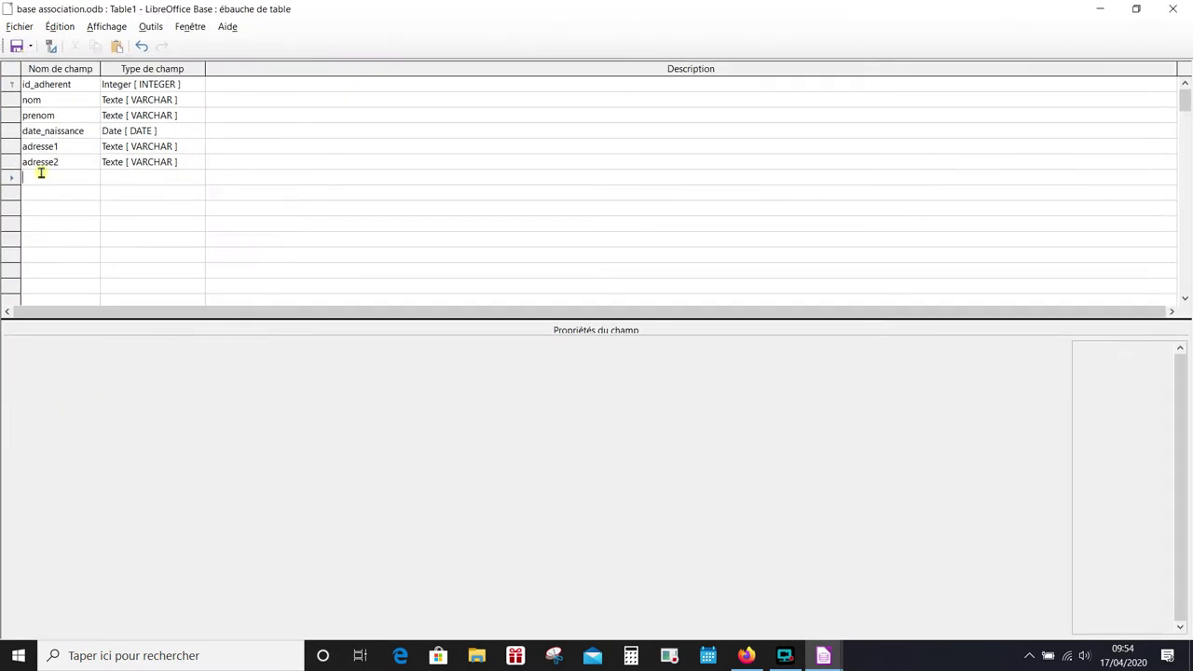
# - Add text fields code_postal, ville and telephone with lengths 5, 50 and 10
pyautogui.write('code_postal')
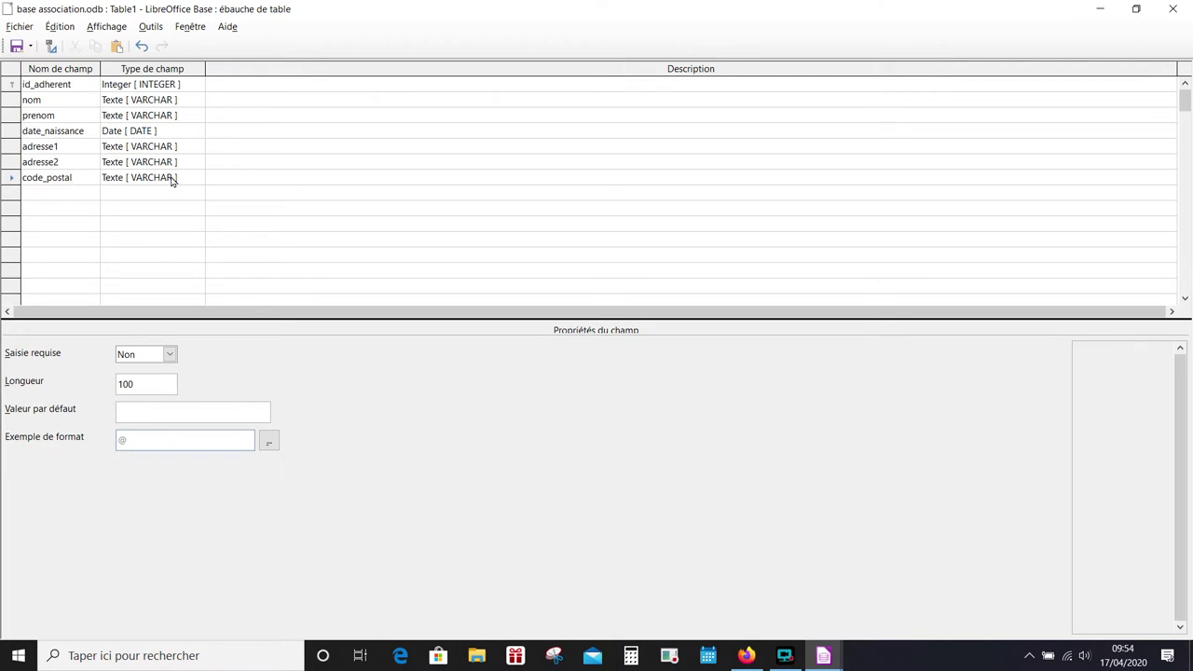
pyautogui.click(147, 386)
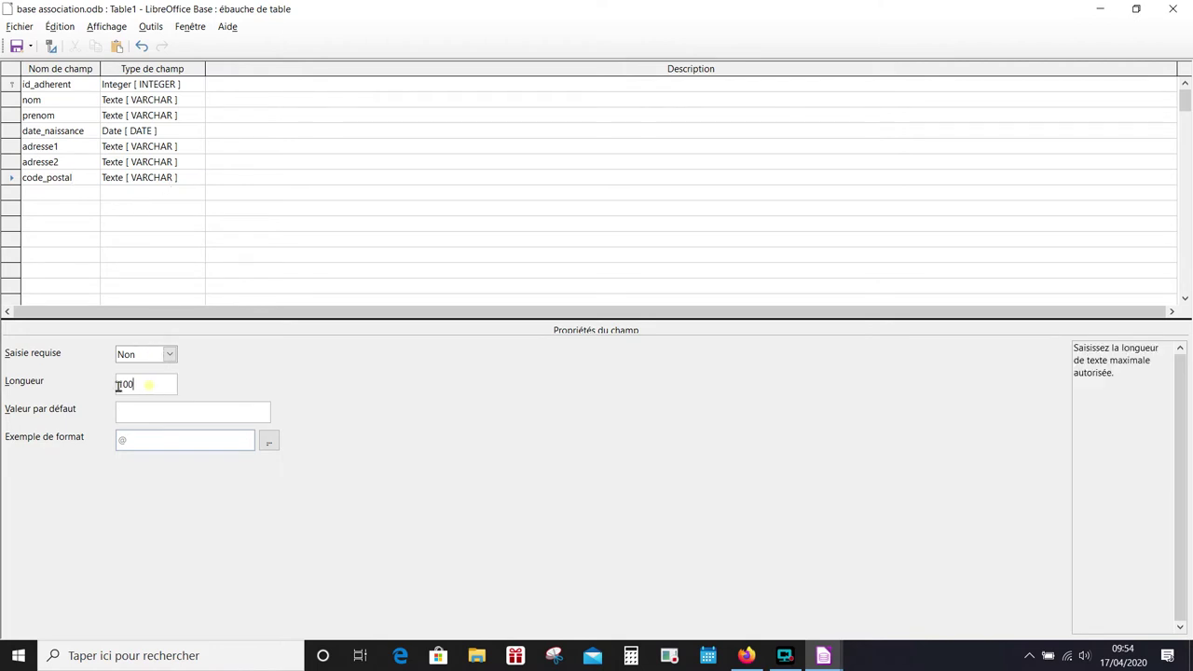
pyautogui.doubleClick(119, 386)
pyautogui.write('5')
pyautogui.click(73, 198)
pyautogui.write('ville')
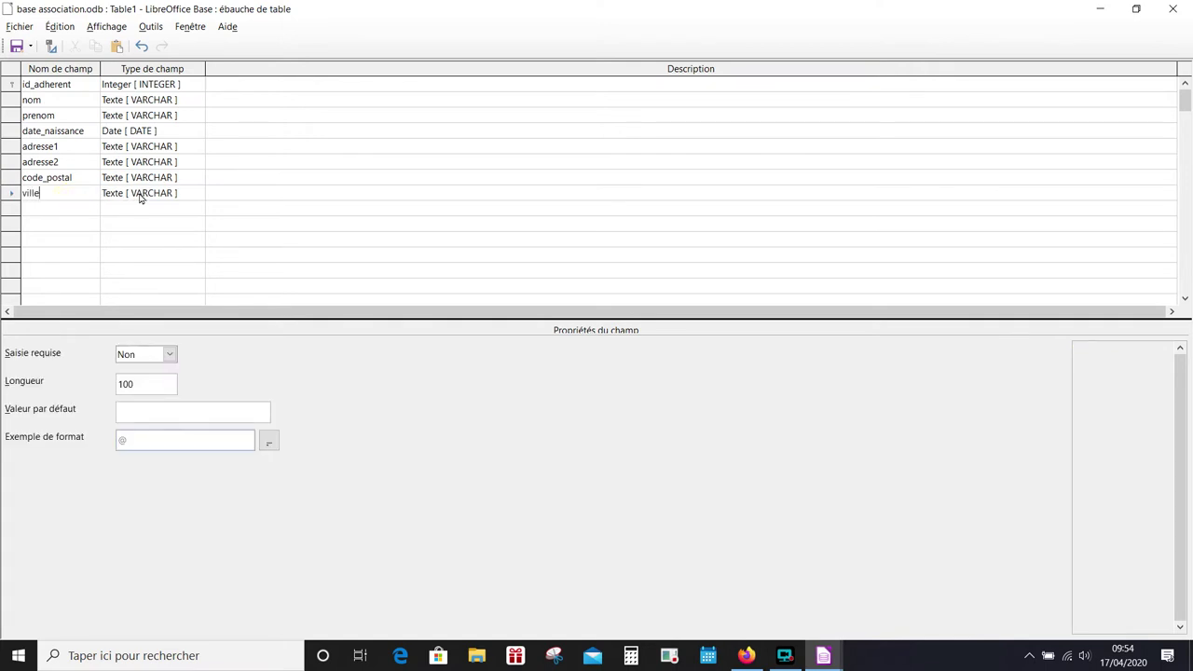
pyautogui.click(142, 390)
pyautogui.moveTo(142, 389); pyautogui.dragTo(96, 385)
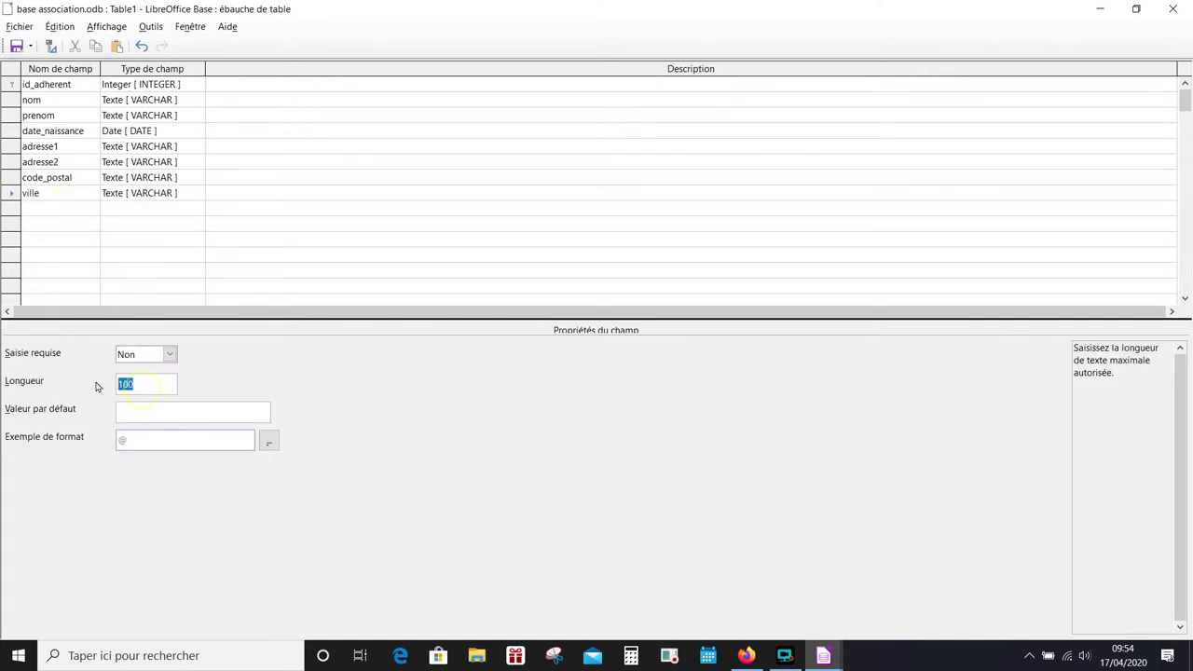
pyautogui.write('50')
pyautogui.click(73, 209)
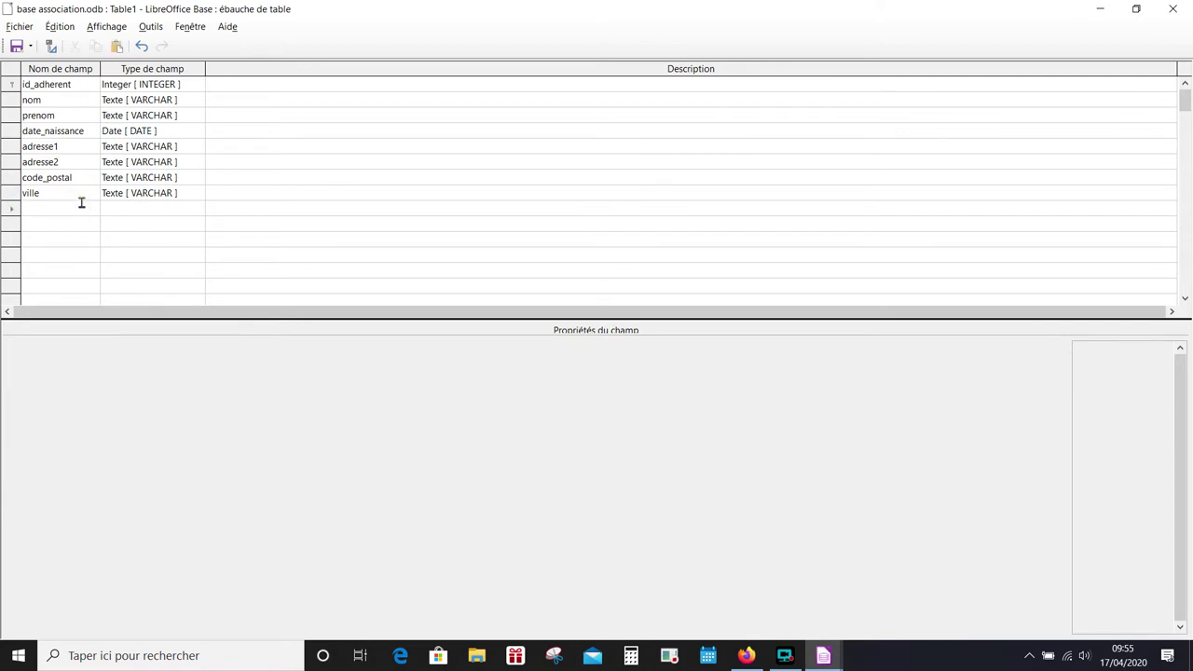
pyautogui.write('telephone')
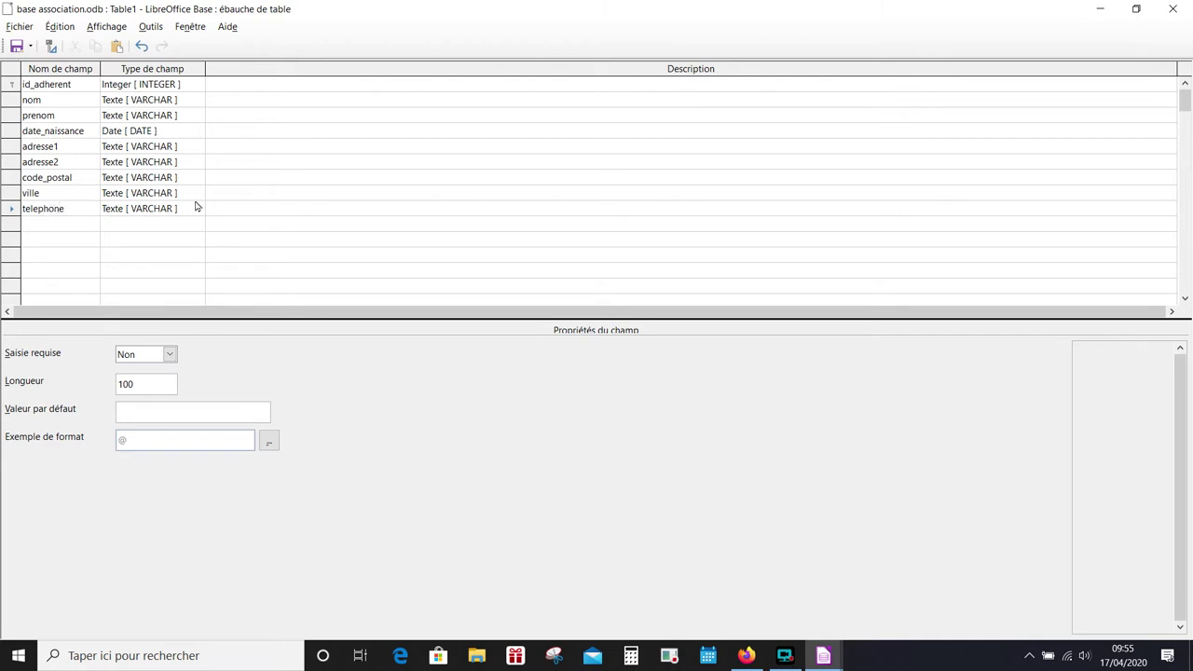
pyautogui.doubleClick(149, 383)
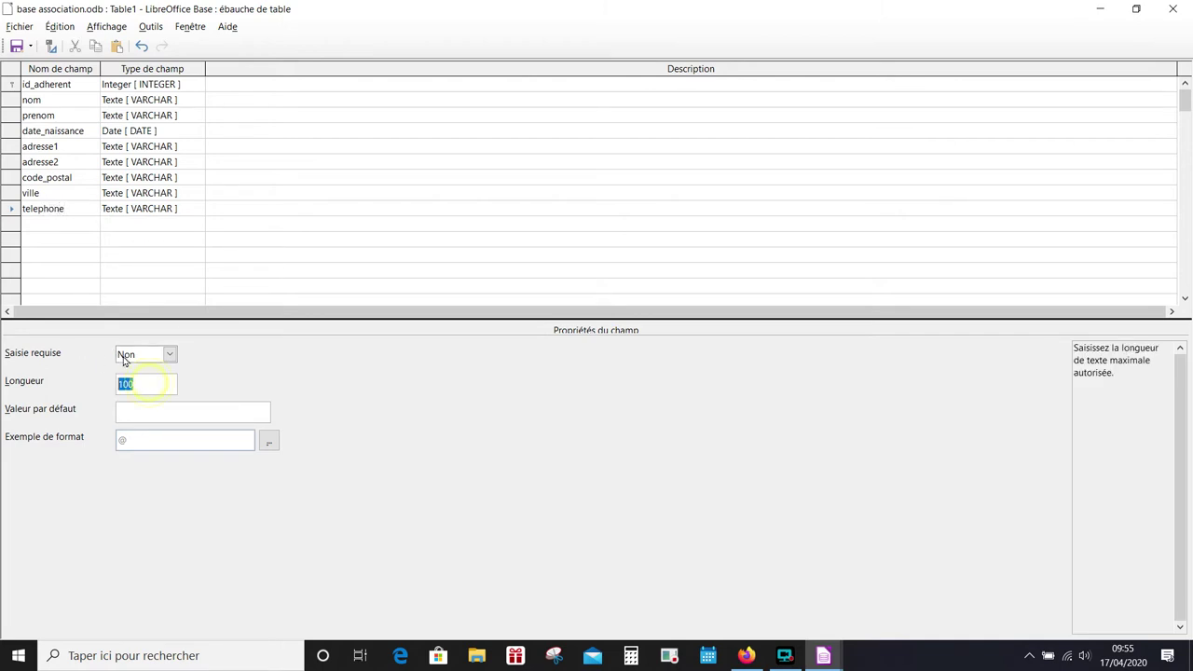
pyautogui.write('10')
# - Add date_echeance as a required Date field
pyautogui.click(52, 225)
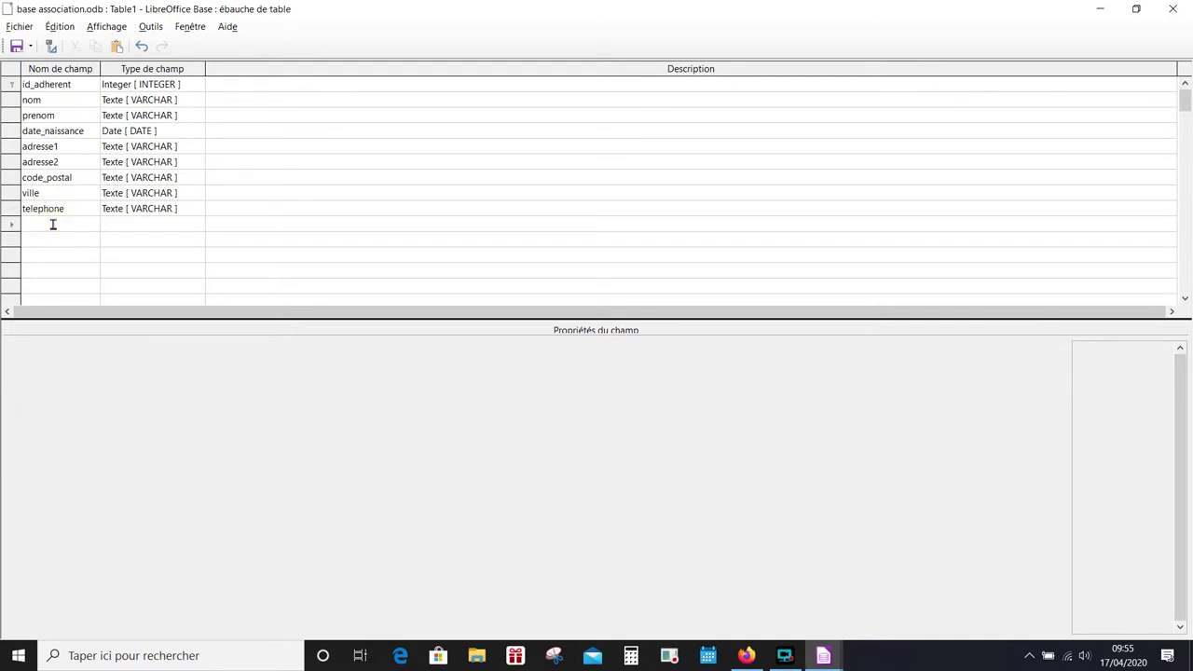
pyautogui.write('date_echeance')
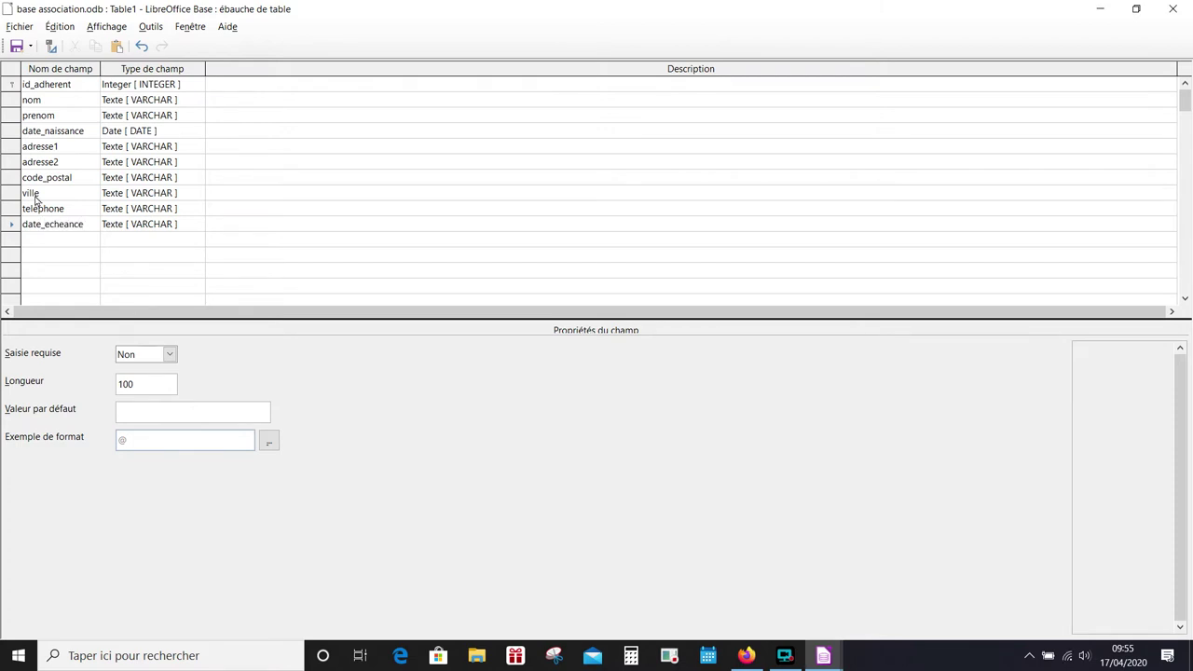
pyautogui.click(145, 226)
pyautogui.click(144, 225)
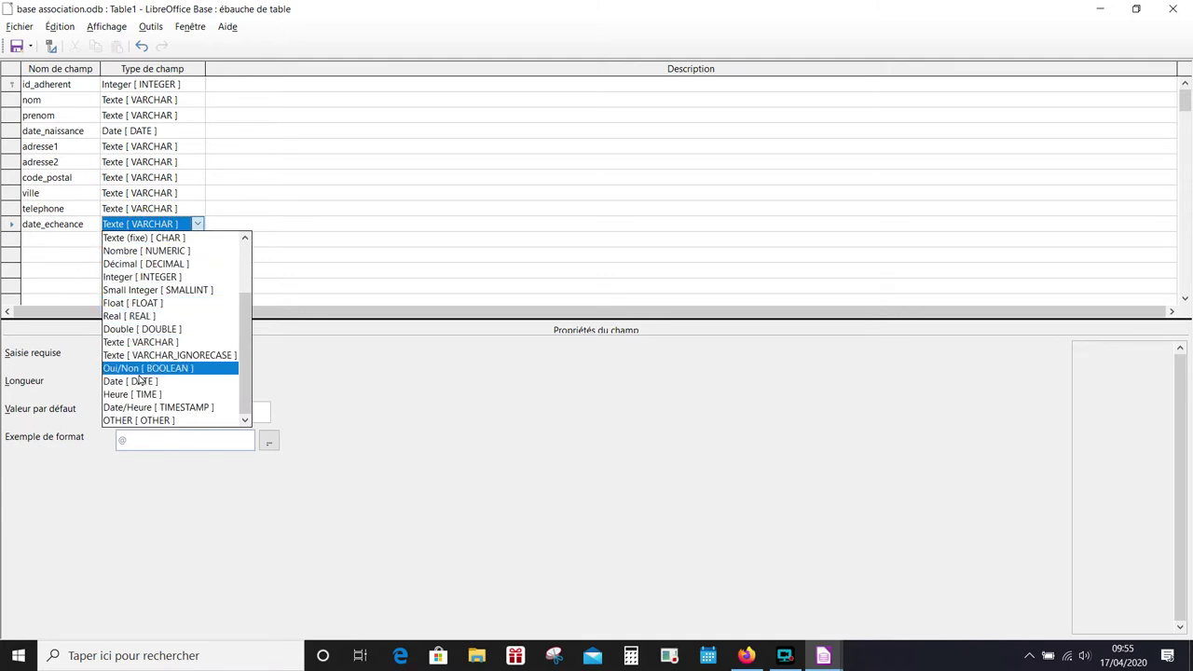
pyautogui.click(139, 381)
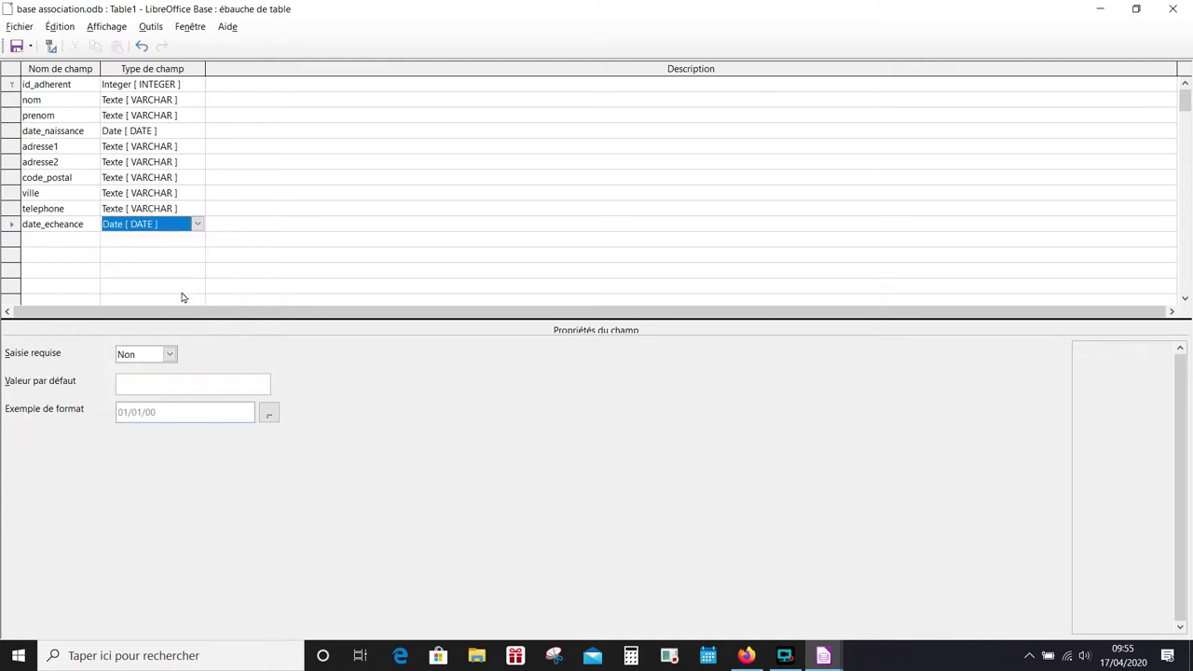
pyautogui.click(170, 354)
pyautogui.click(147, 367)
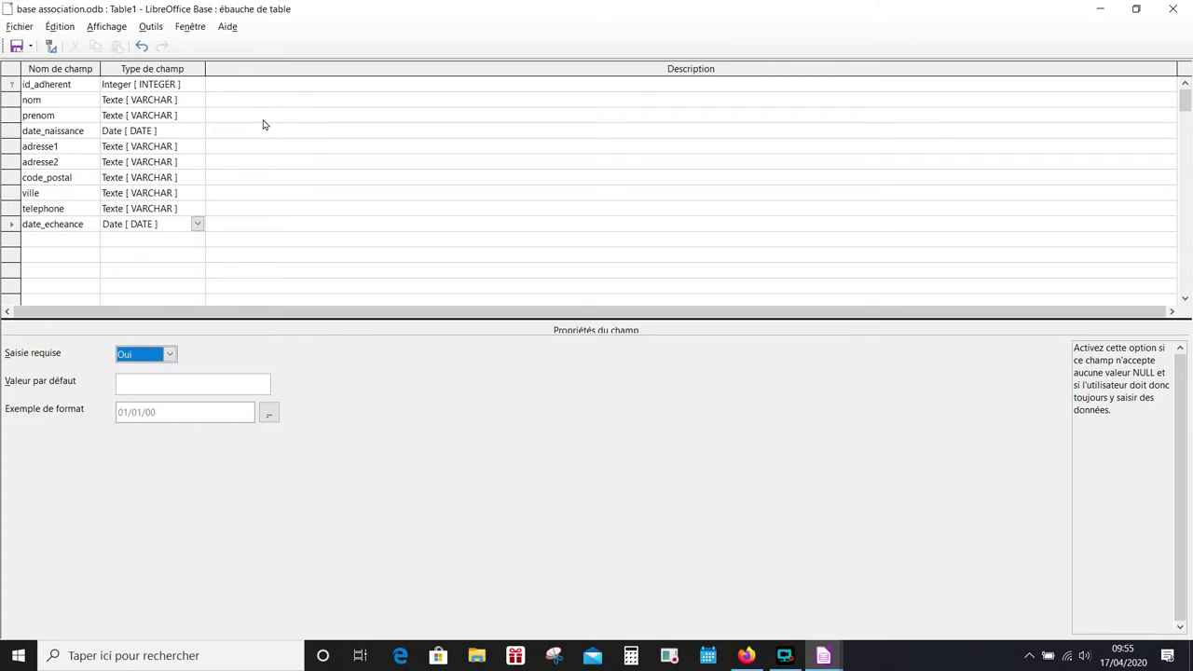
pyautogui.click(17, 48)
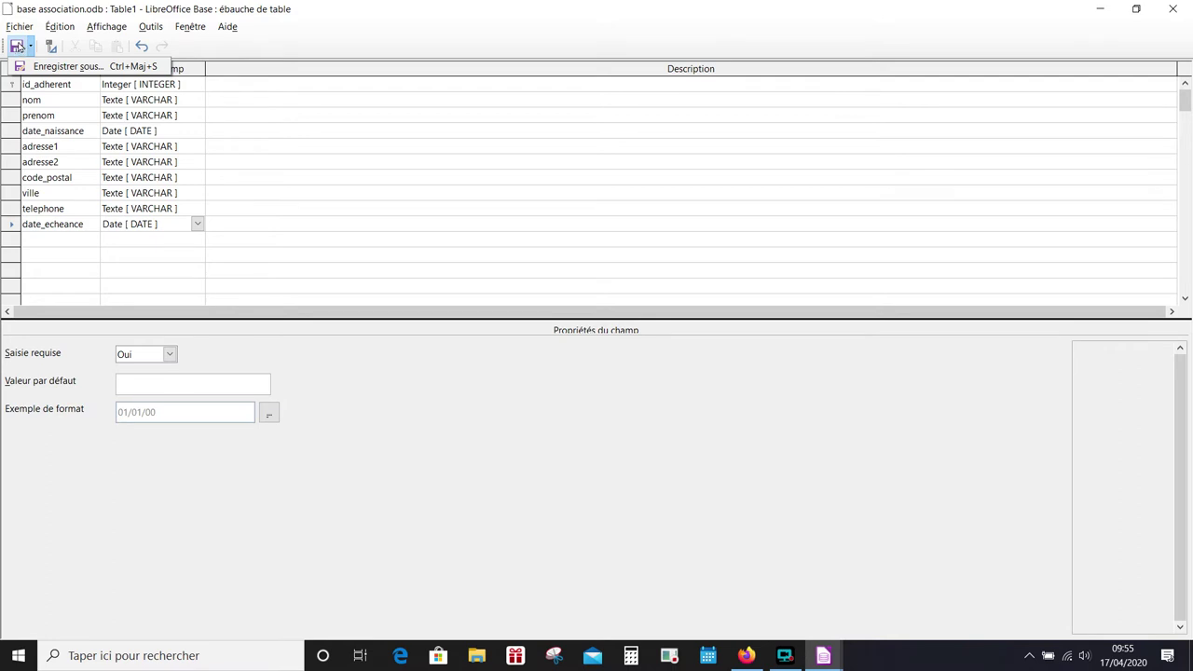
# - Save the table under the name t_adherent and close its design window
pyautogui.click(17, 49)
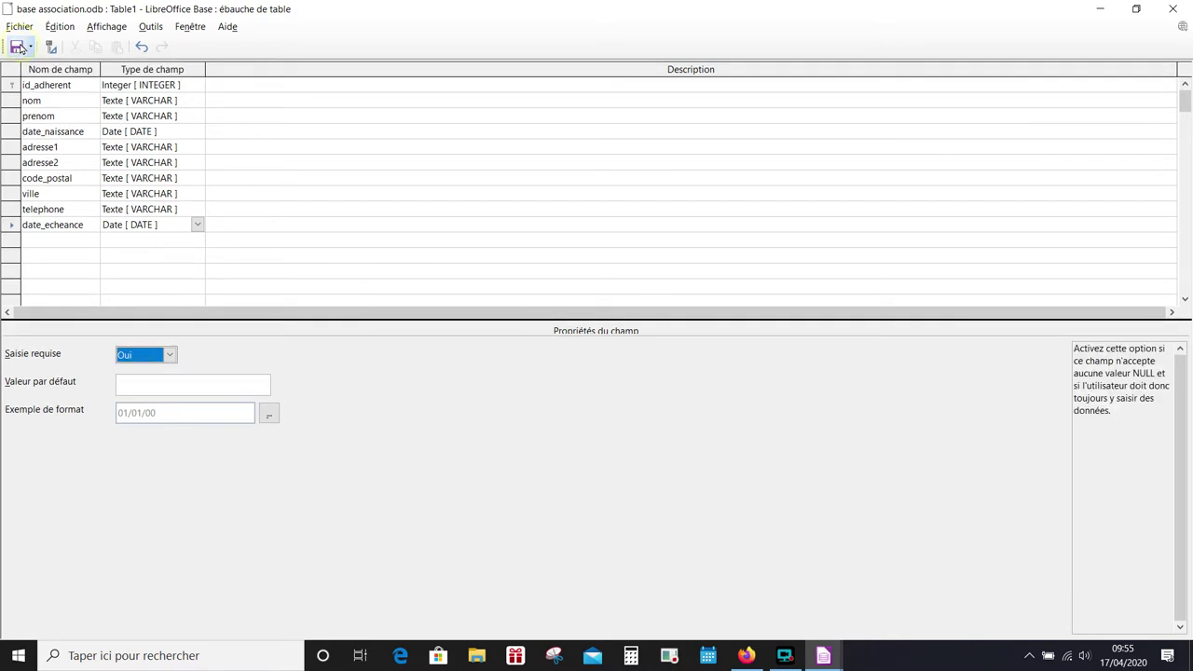
pyautogui.click(17, 49)
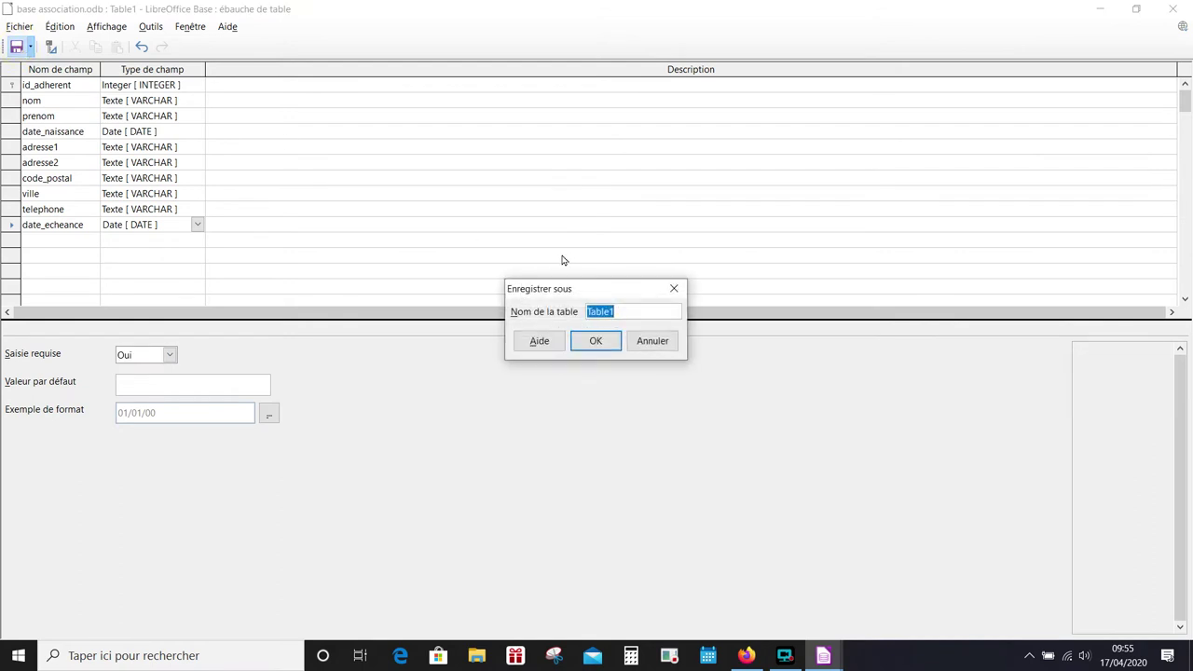
pyautogui.moveTo(550, 283); pyautogui.dragTo(374, 148)
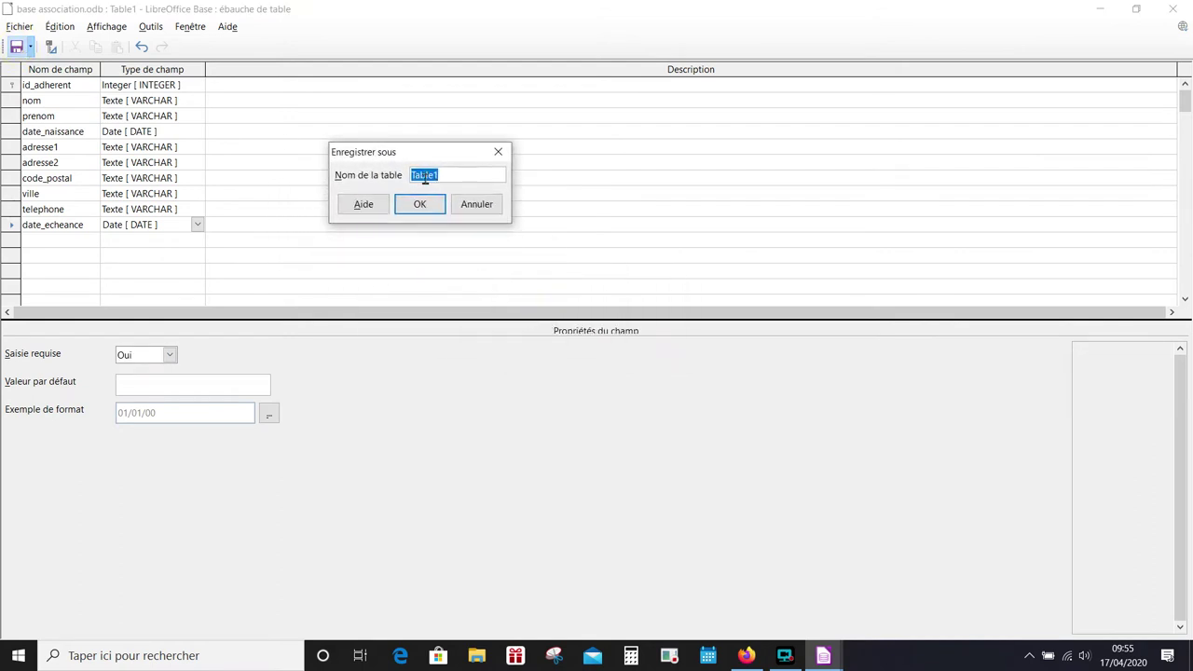
pyautogui.write('t_adherent')
pyautogui.click(419, 204)
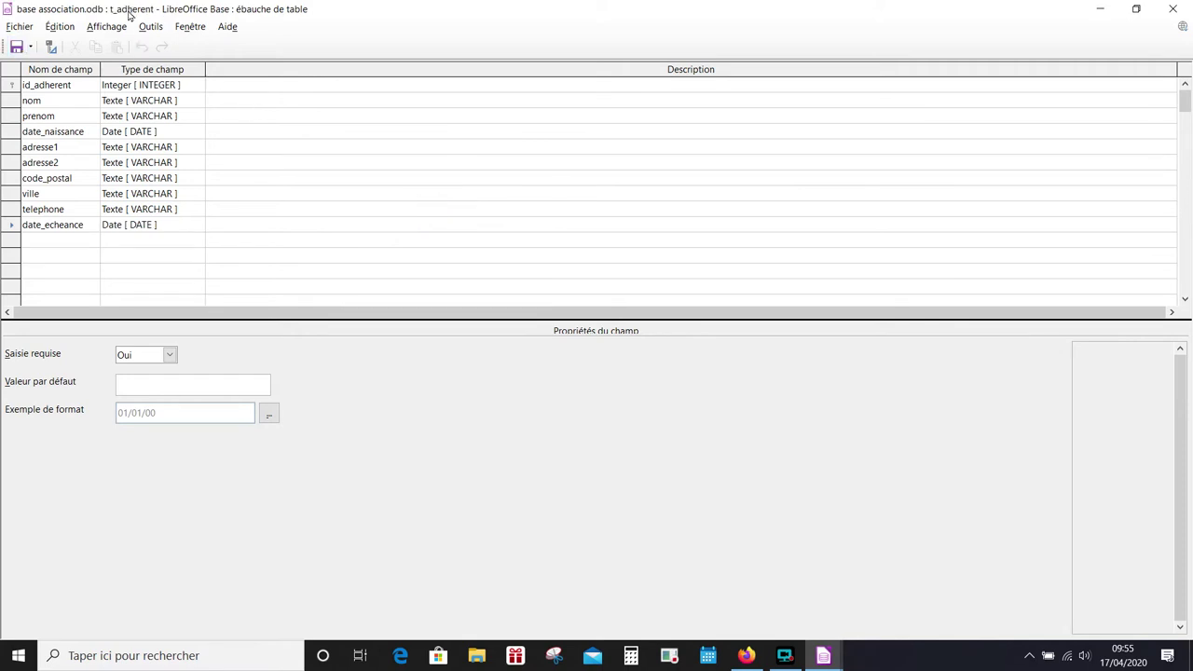
pyautogui.click(1174, 8)
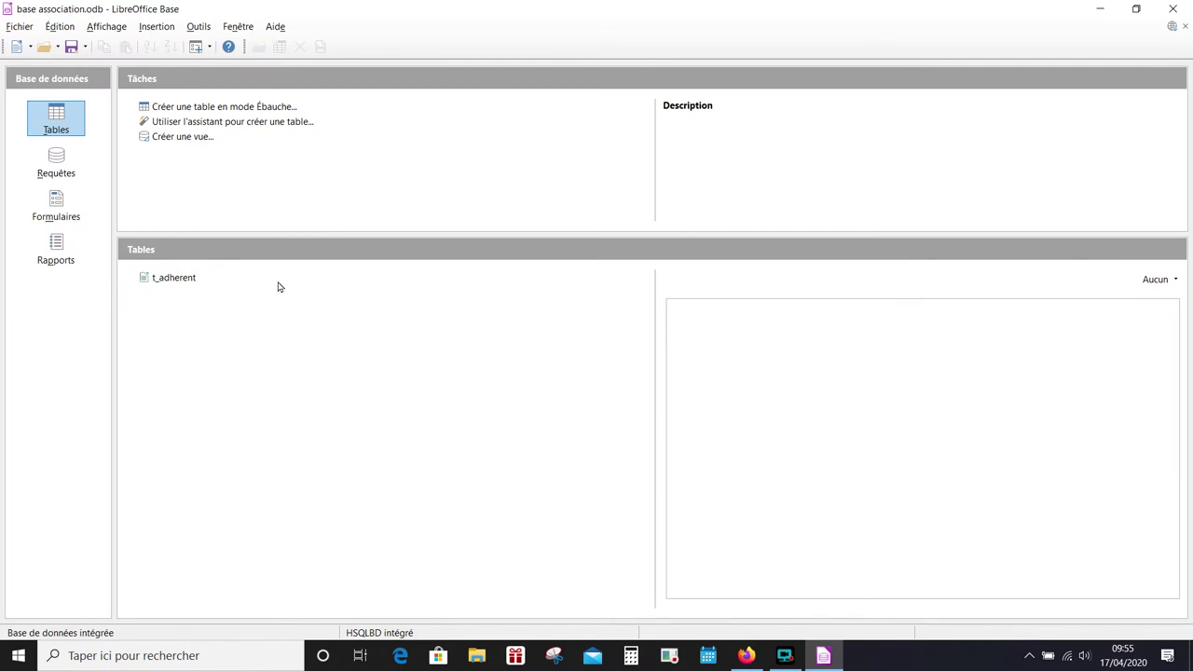
# - Begin a new table design with id_compta as an auto-valued Integer field
pyautogui.click(194, 106)
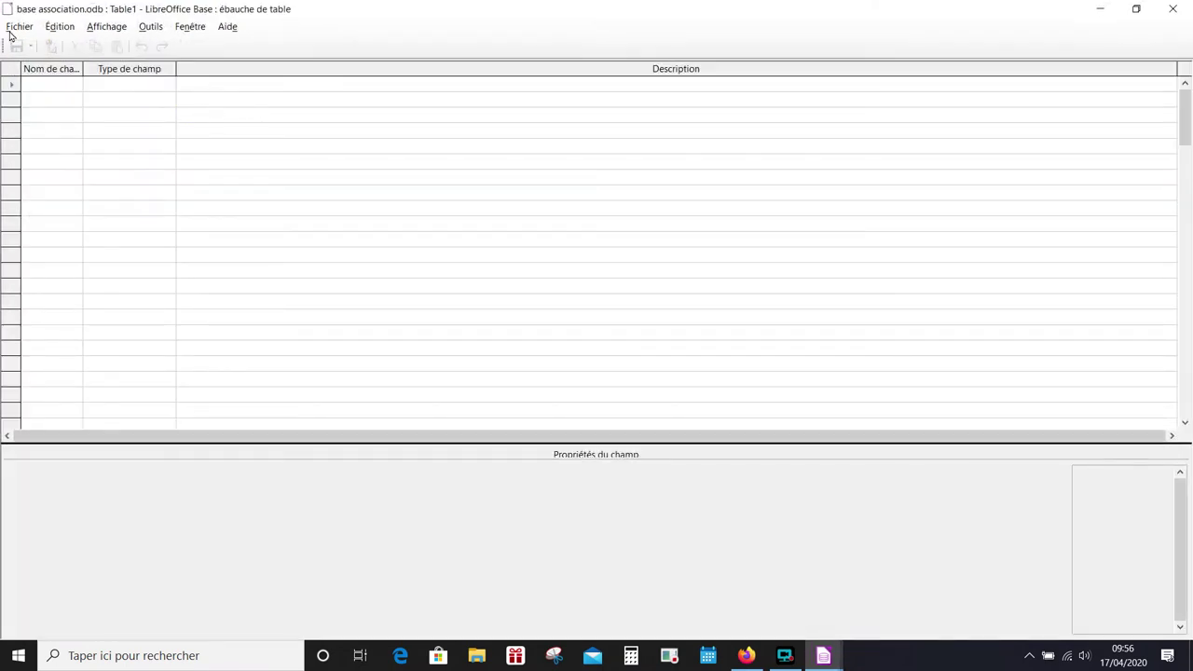
pyautogui.click(53, 85)
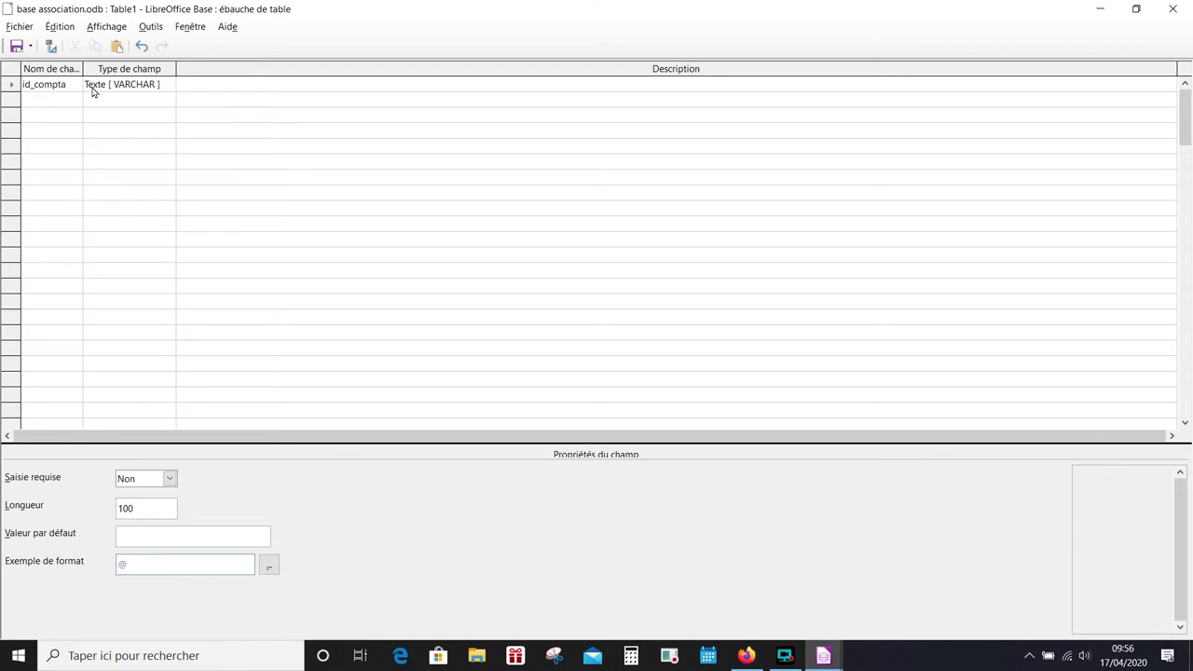
pyautogui.click(119, 84)
pyautogui.click(121, 84)
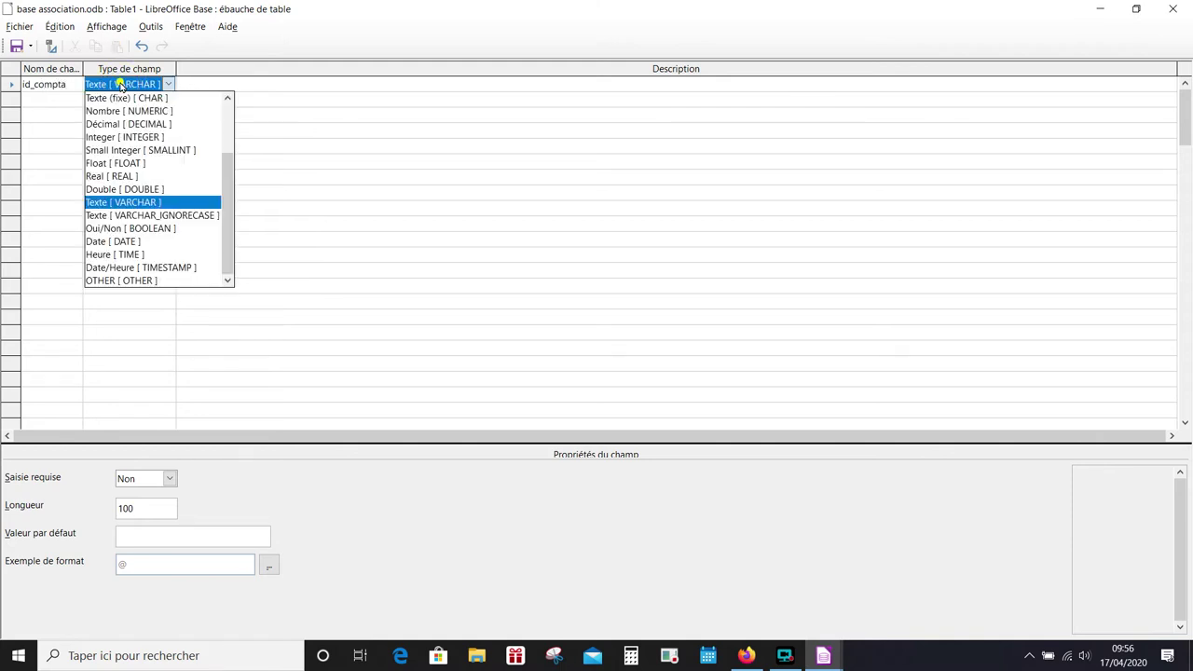
pyautogui.click(125, 137)
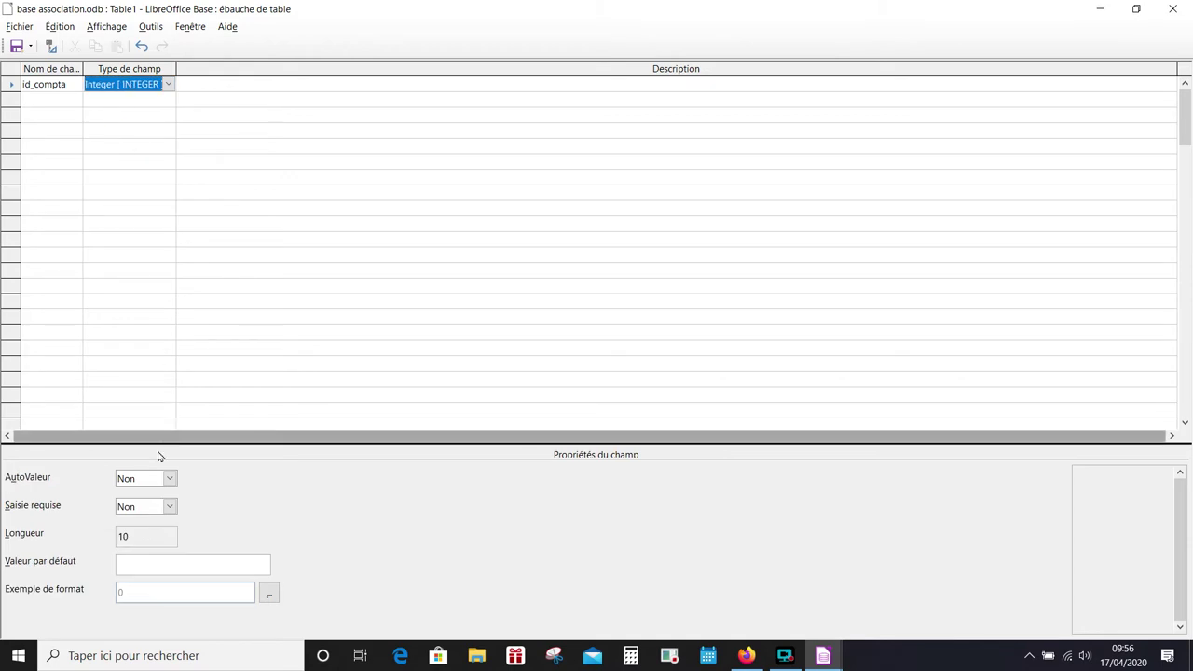
pyautogui.click(154, 478)
pyautogui.click(149, 494)
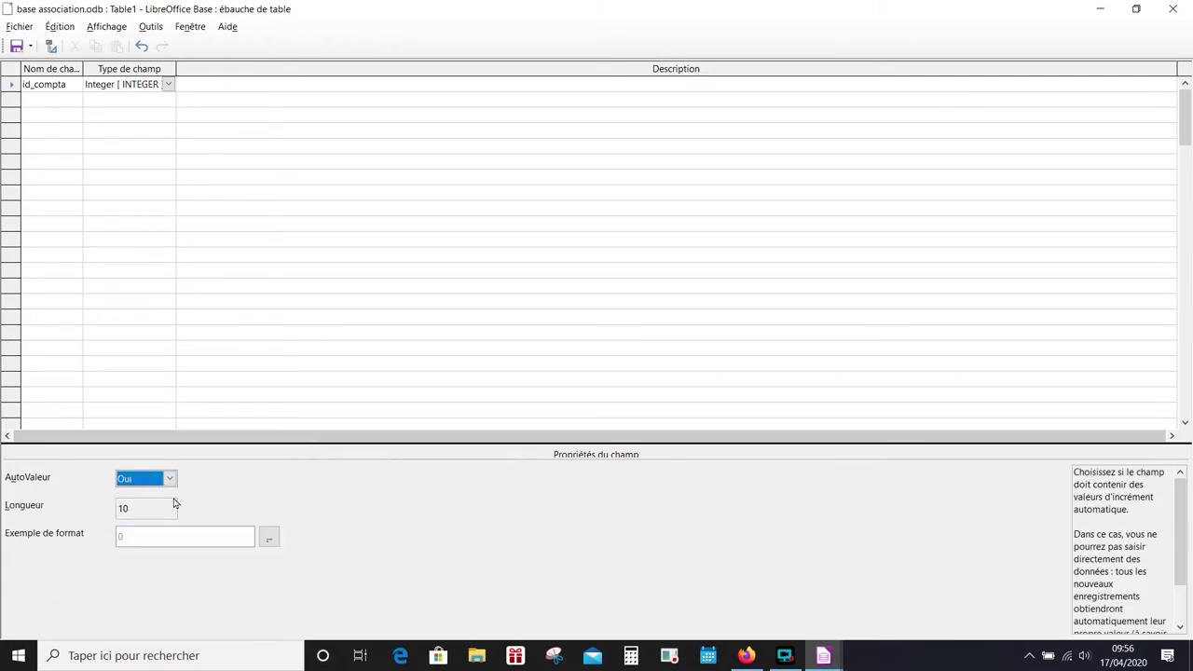
pyautogui.click(30, 100)
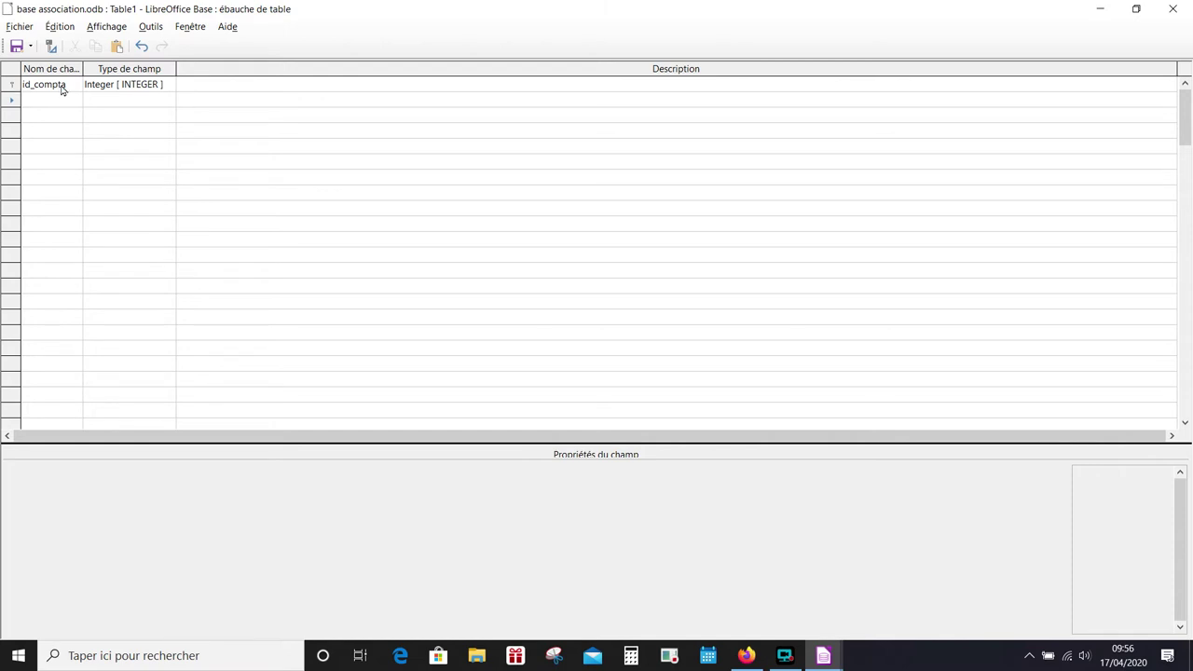
pyautogui.click(62, 84)
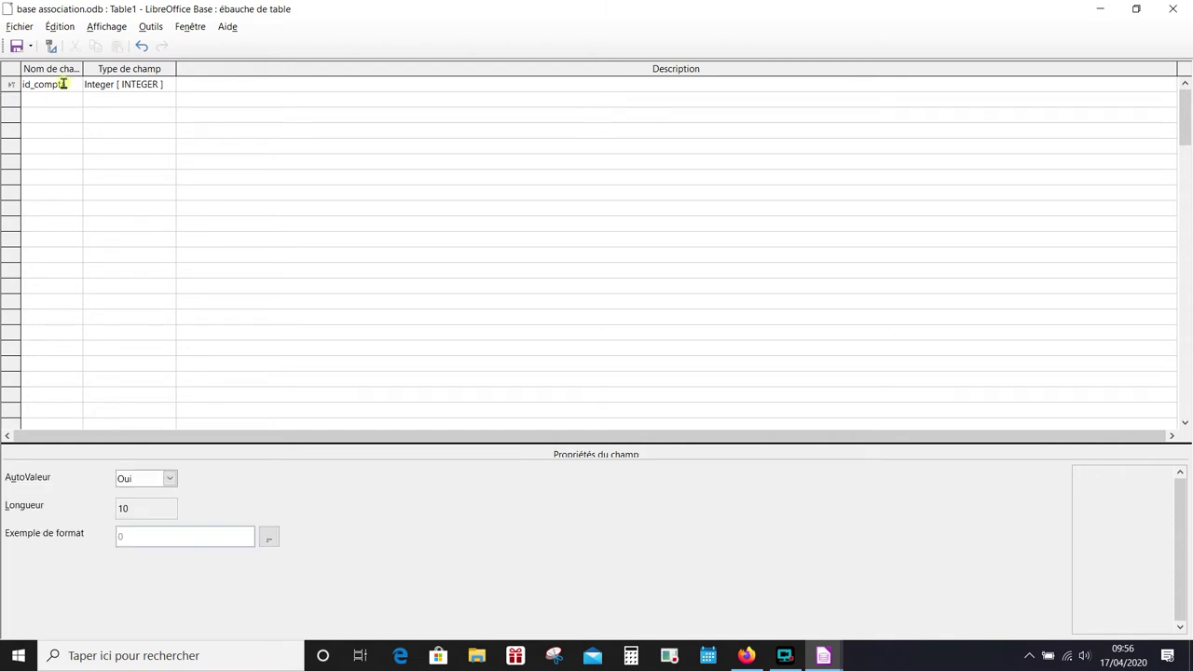
pyautogui.click(55, 101)
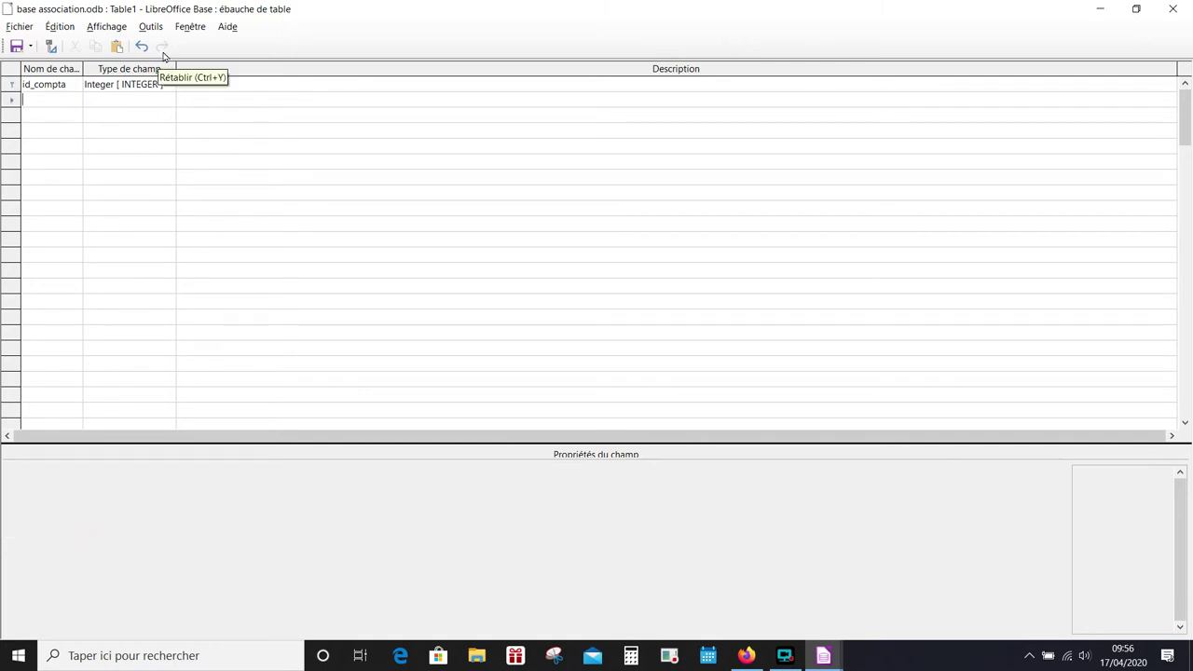
# - Add date_operation as a required Date field and begin naming the third field
pyautogui.write('date_operat')
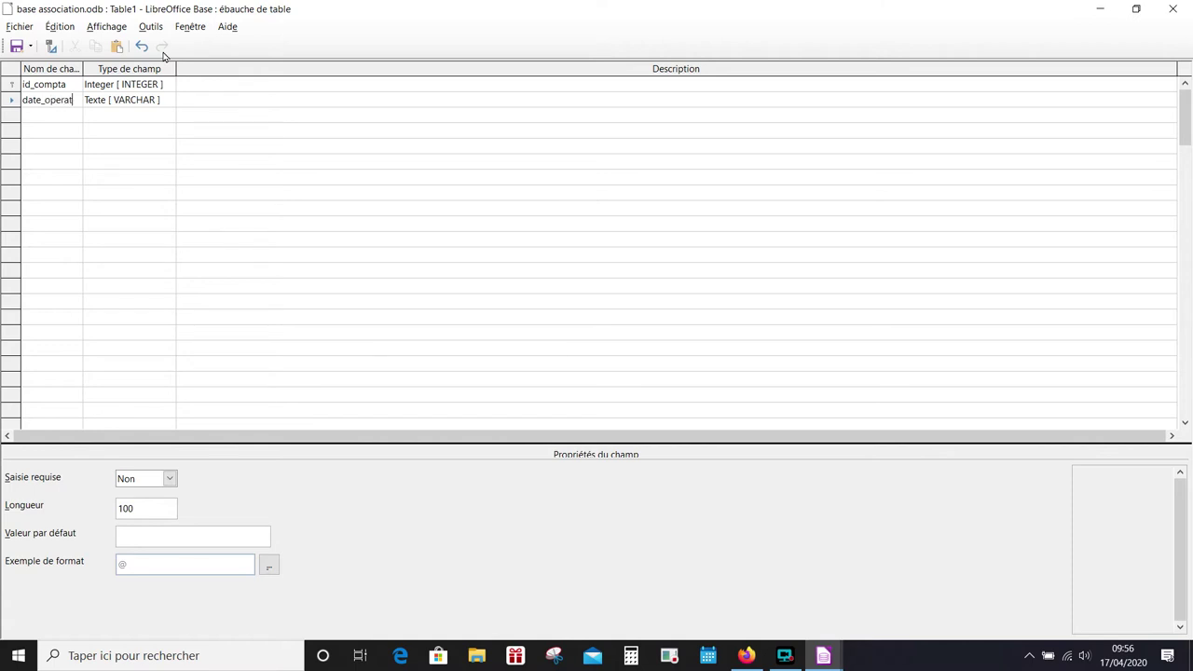
pyautogui.write('ion')
pyautogui.click(135, 101)
pyautogui.click(133, 100)
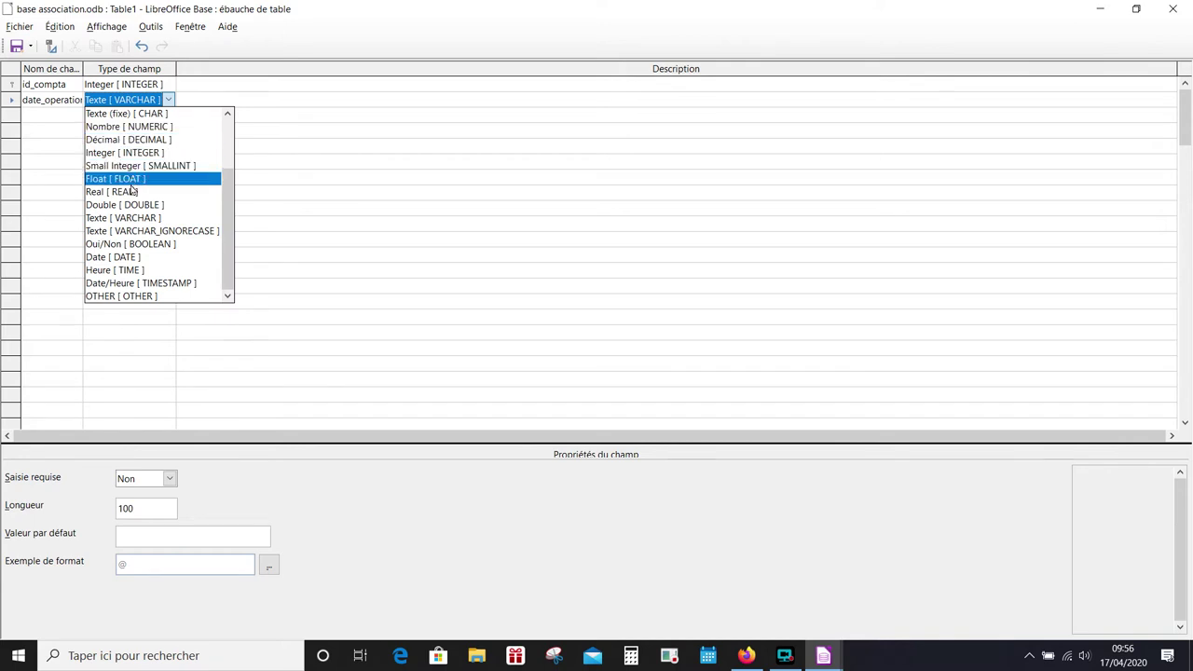
pyautogui.click(114, 255)
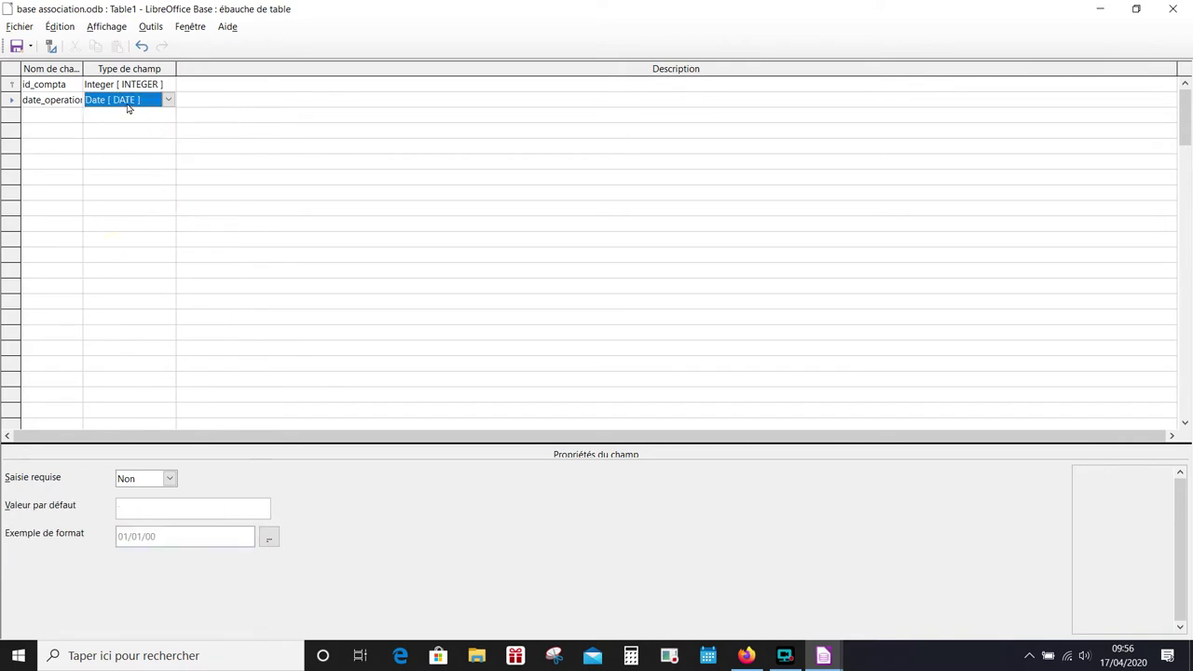
pyautogui.click(145, 477)
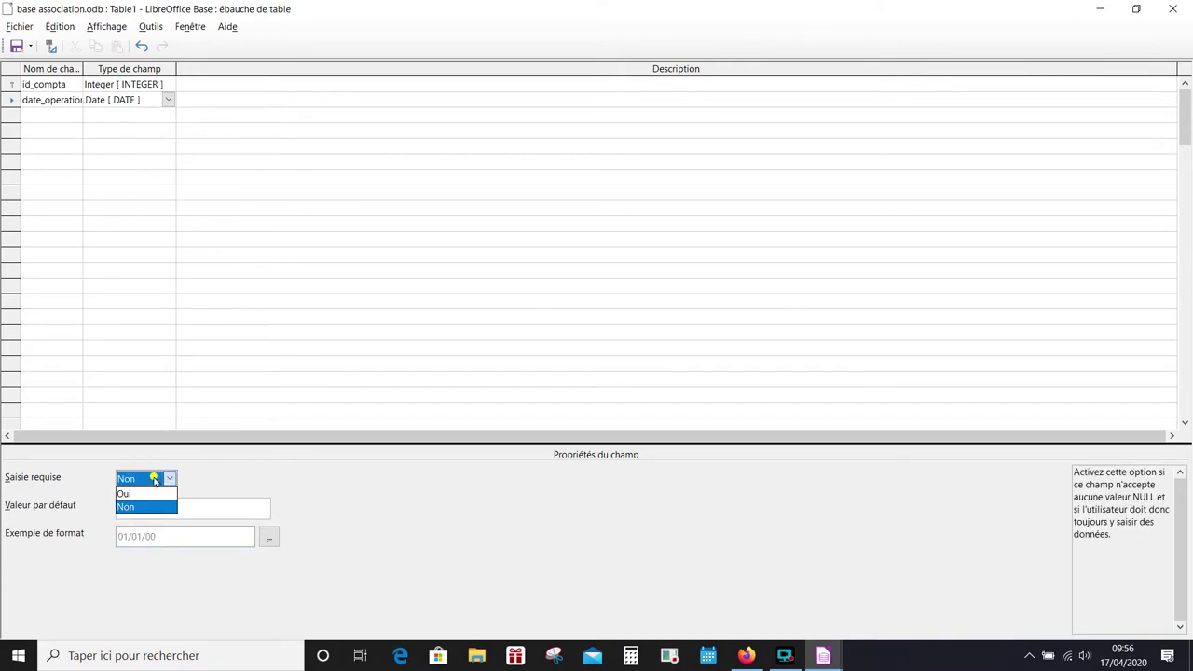
pyautogui.click(143, 492)
pyautogui.click(50, 115)
pyautogui.write('type_opera')
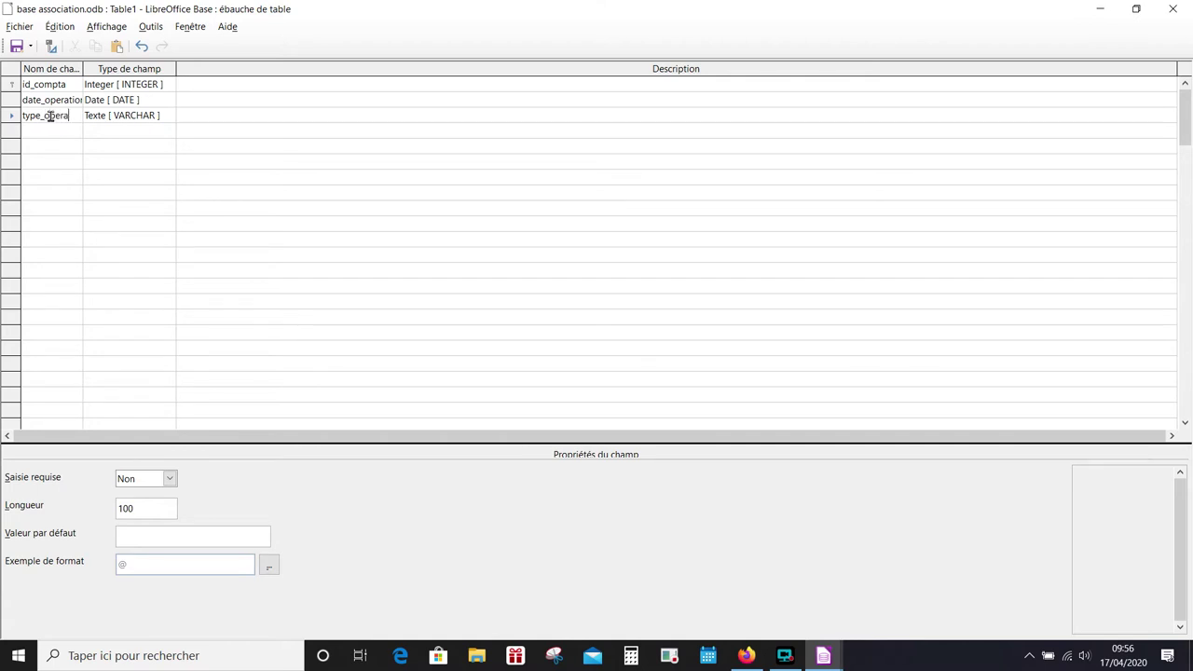
# - Complete the field type_operation as a required Integer, widening the field-name column
pyautogui.write('tion')
pyautogui.click(121, 116)
pyautogui.click(130, 117)
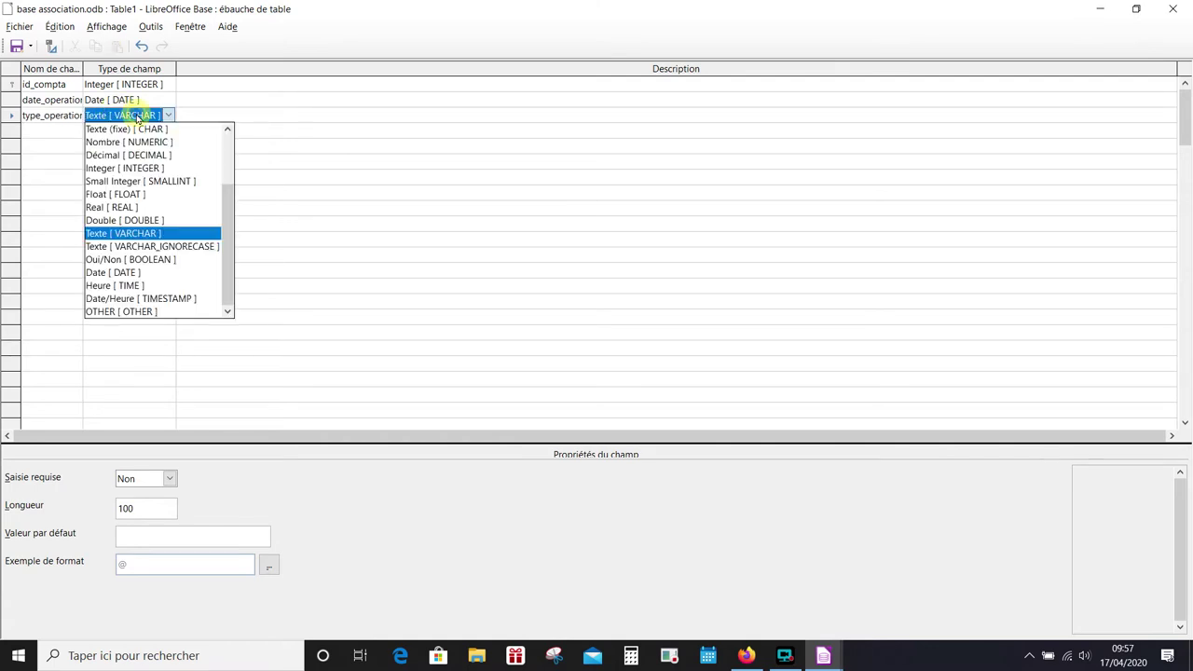
pyautogui.click(154, 169)
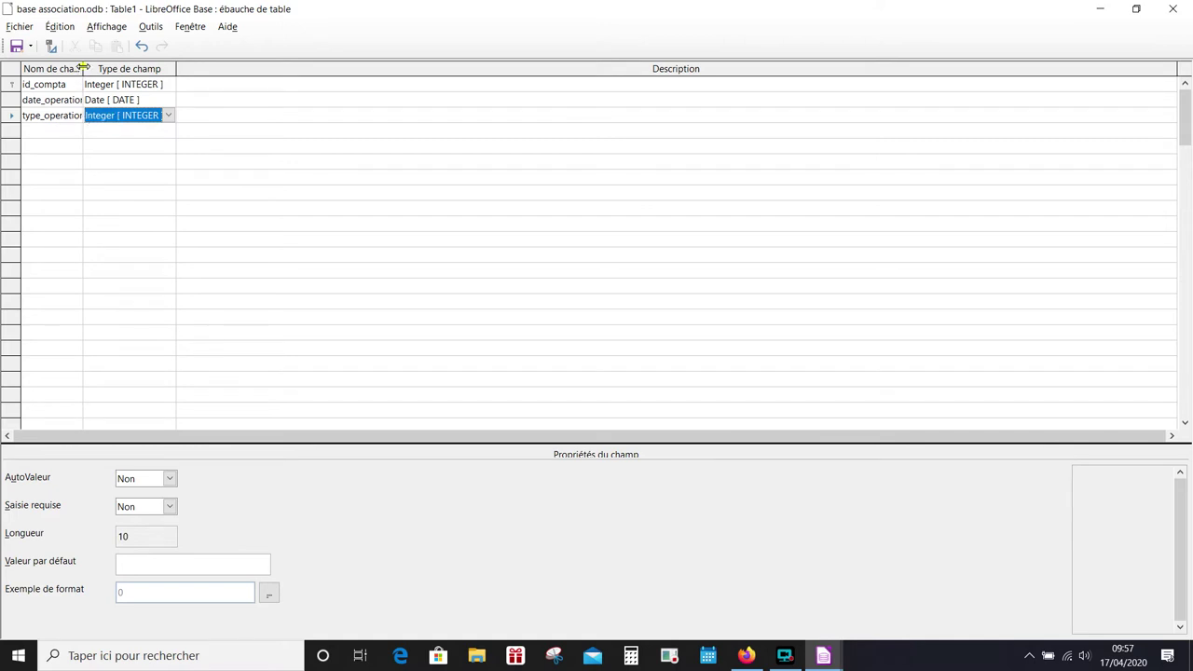
pyautogui.moveTo(82, 69); pyautogui.dragTo(125, 71)
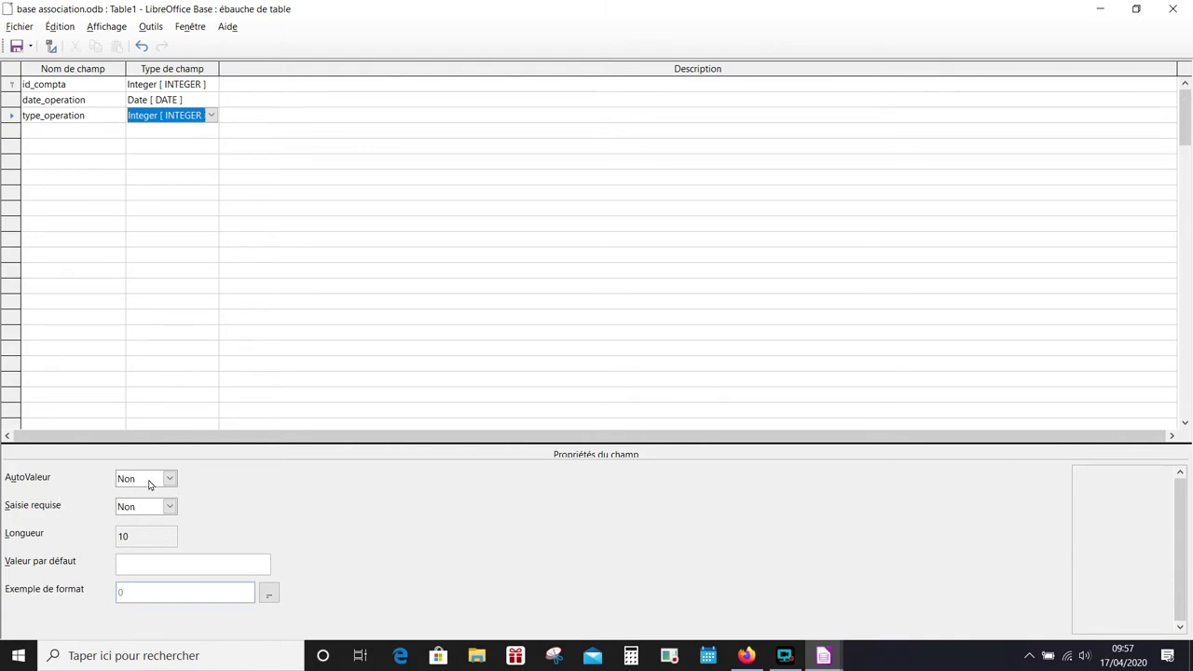
pyautogui.click(146, 510)
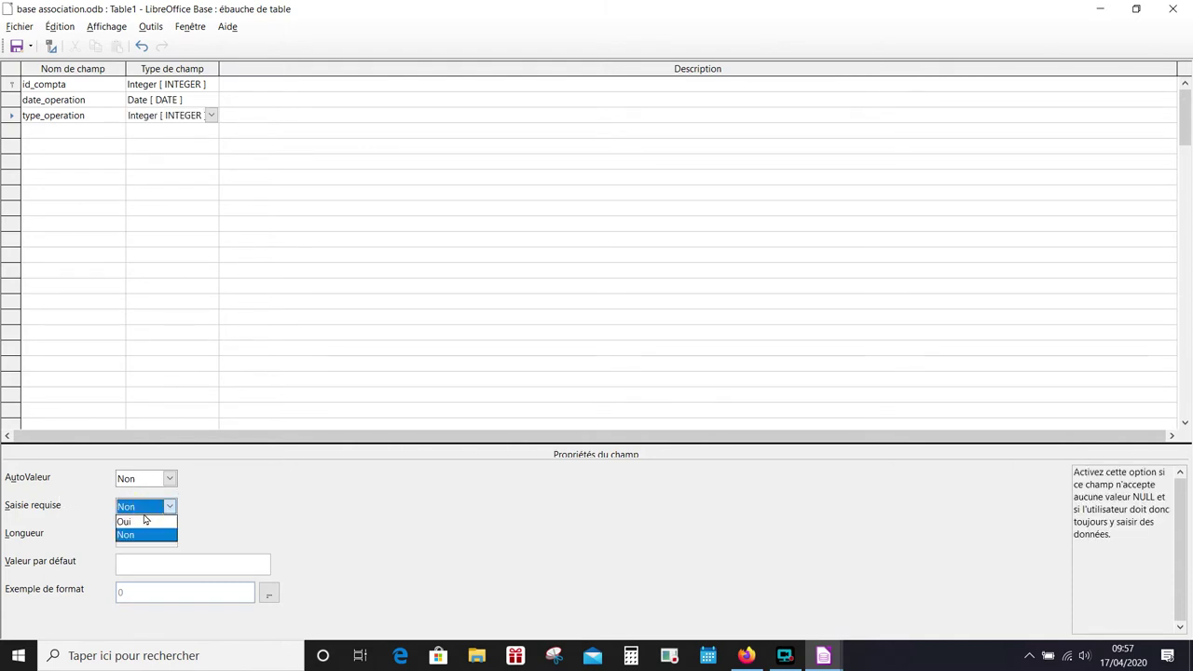
pyautogui.click(144, 521)
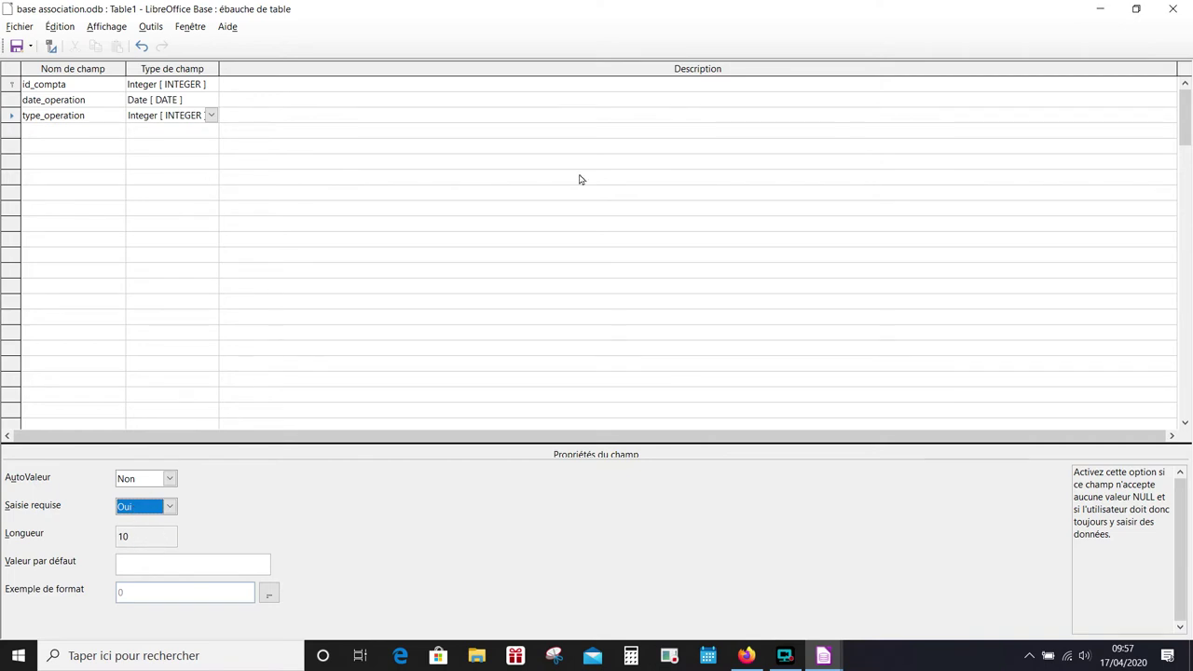
pyautogui.click(72, 132)
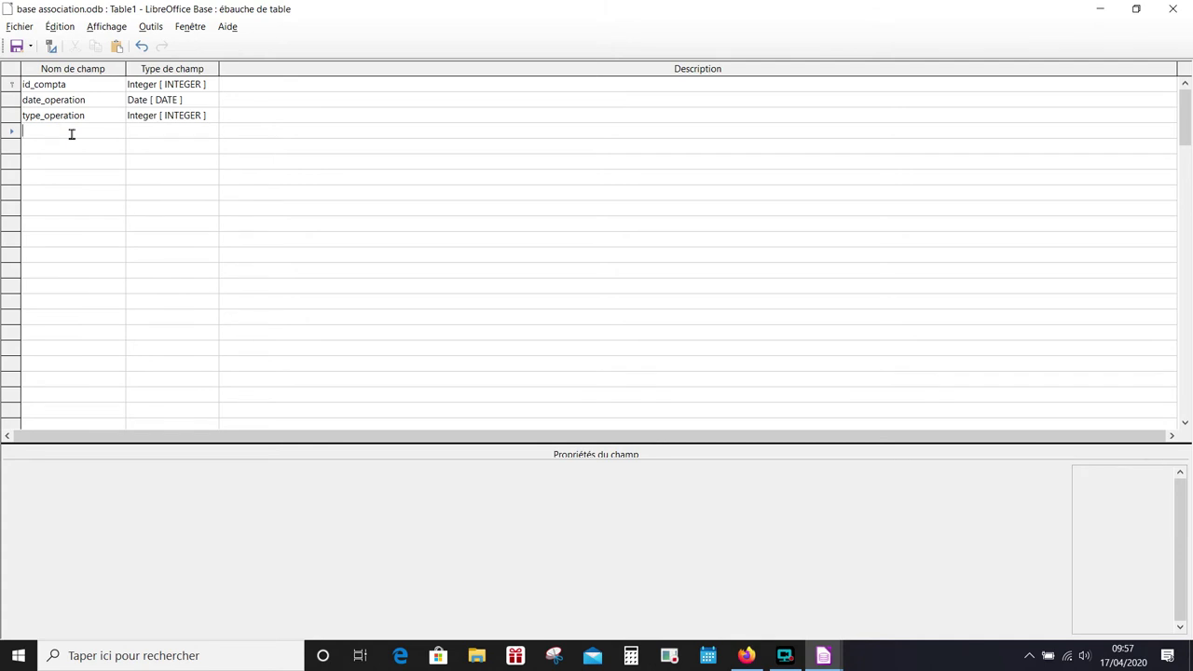
# - Add field ref_adherent as Integer [INTEGER], leaving Saisie requise at Non
pyautogui.write('ref_adherent')
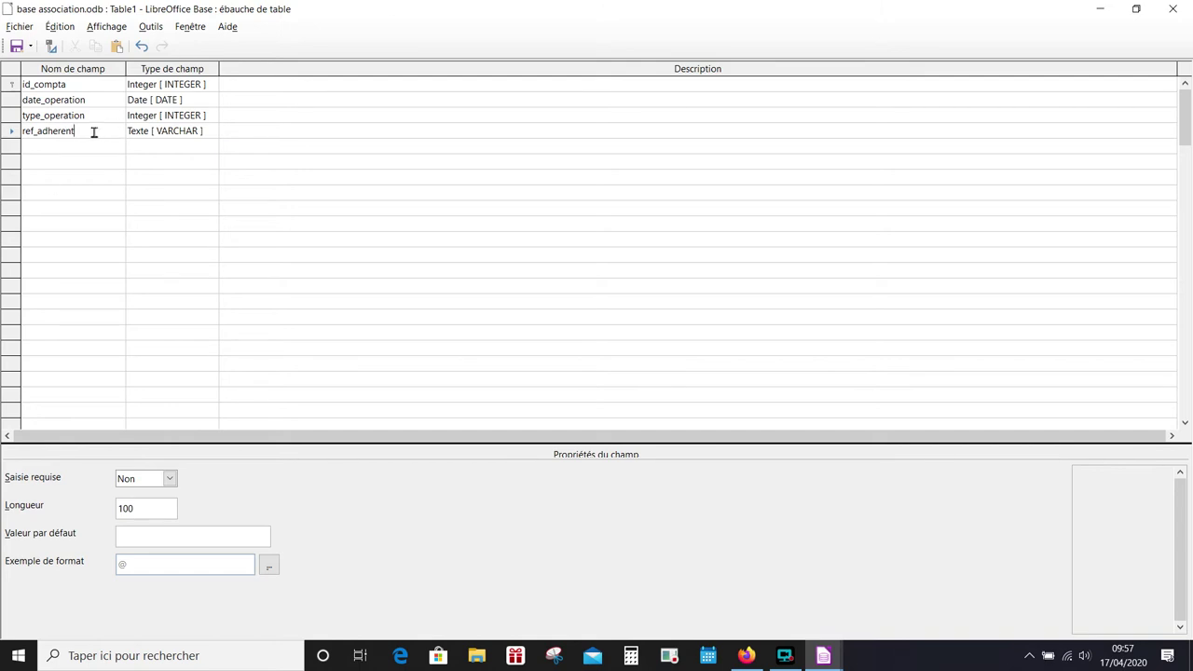
pyautogui.click(181, 133)
pyautogui.click(179, 130)
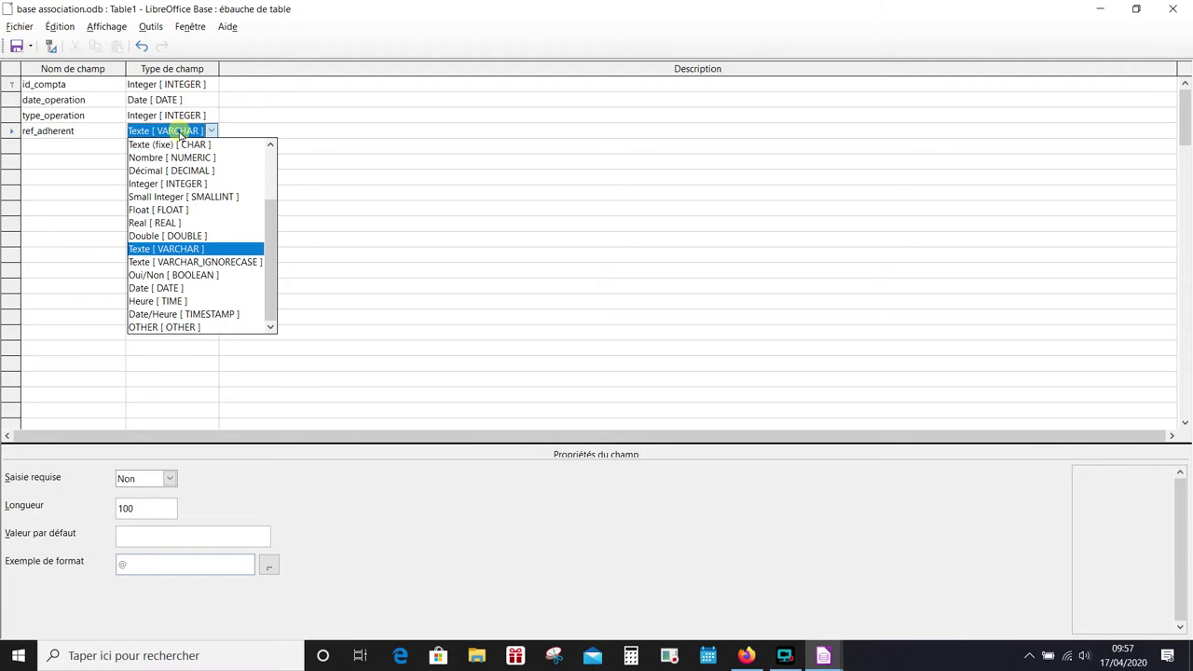
pyautogui.click(181, 184)
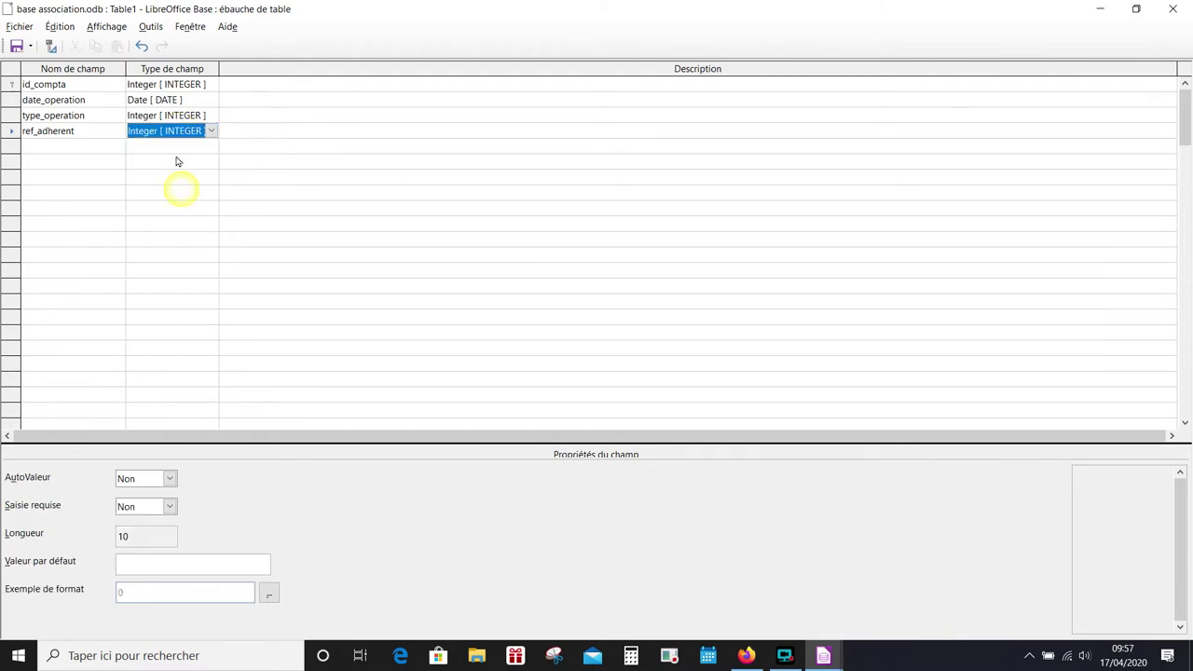
pyautogui.click(149, 508)
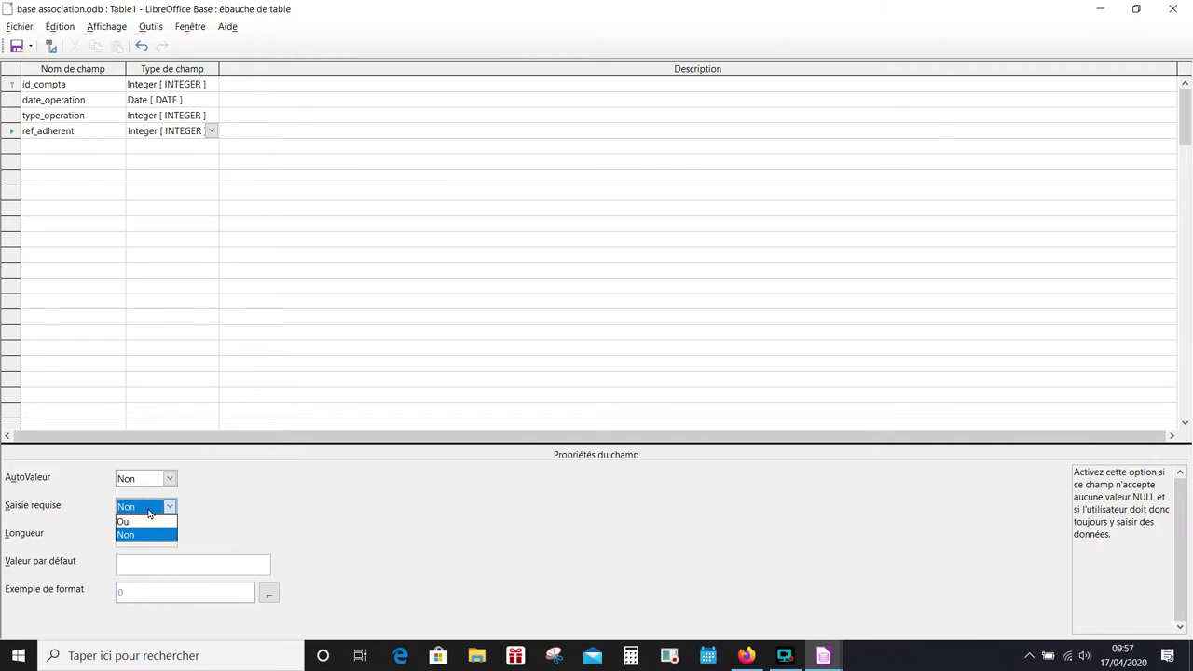
pyautogui.click(149, 508)
pyautogui.click(68, 146)
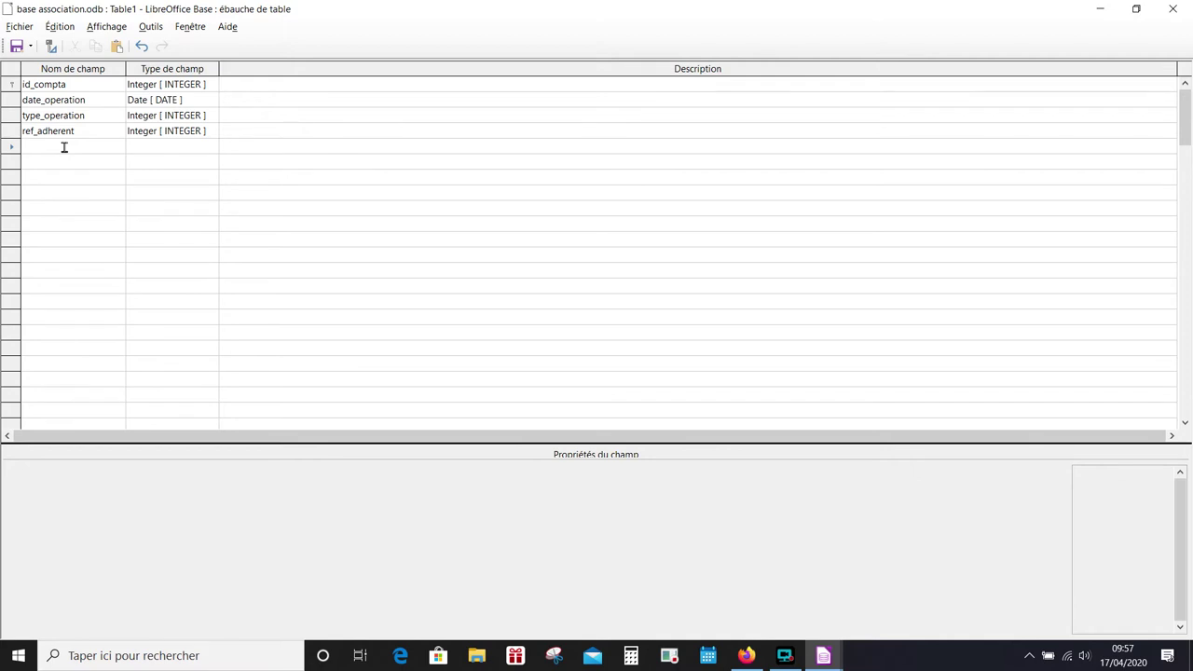
# - Add credit as a Décimal field with 2 decimals in Monnaie format 0,00 €
pyautogui.write('credit')
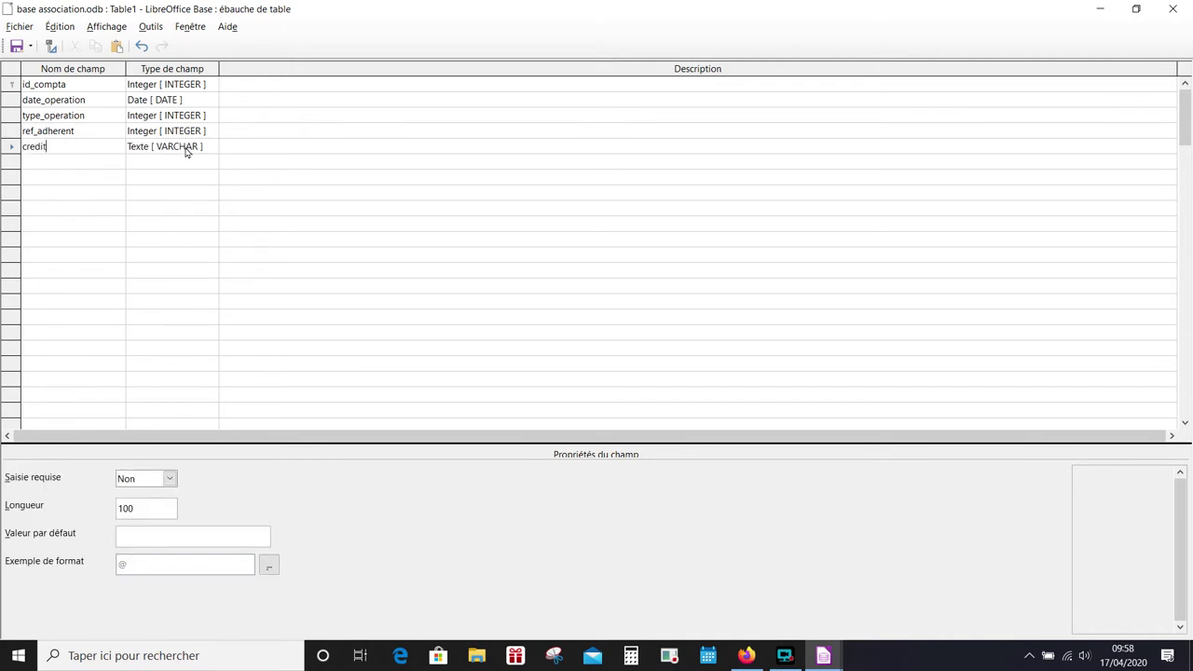
pyautogui.click(186, 151)
pyautogui.click(184, 151)
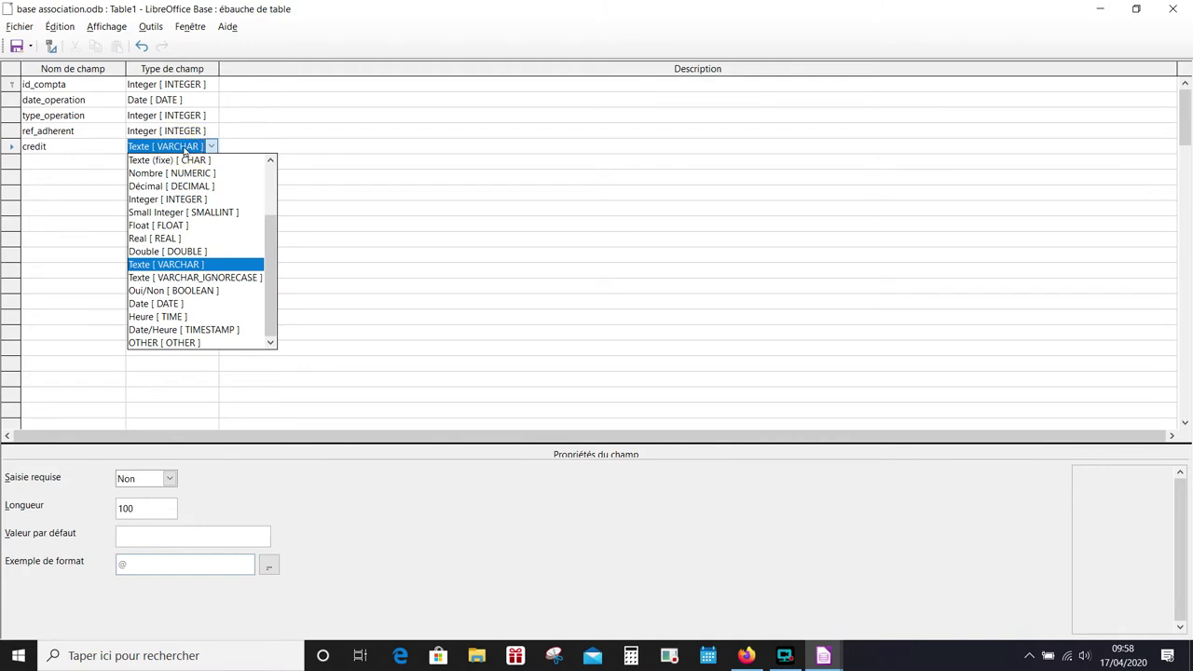
pyautogui.click(191, 185)
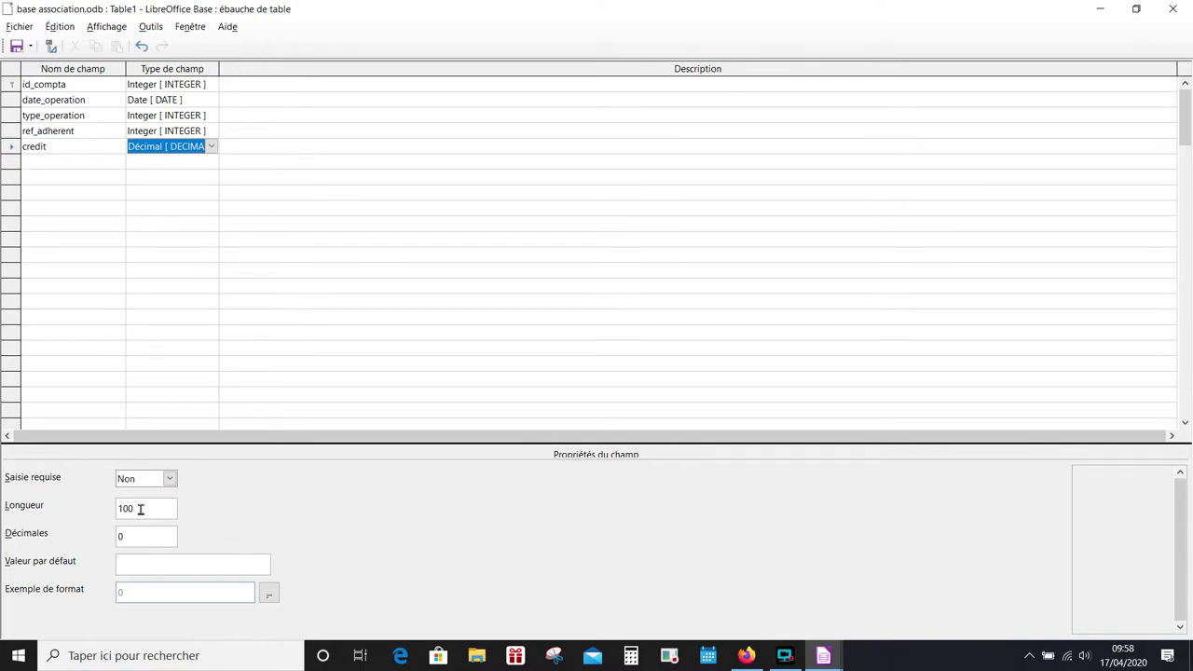
pyautogui.click(140, 507)
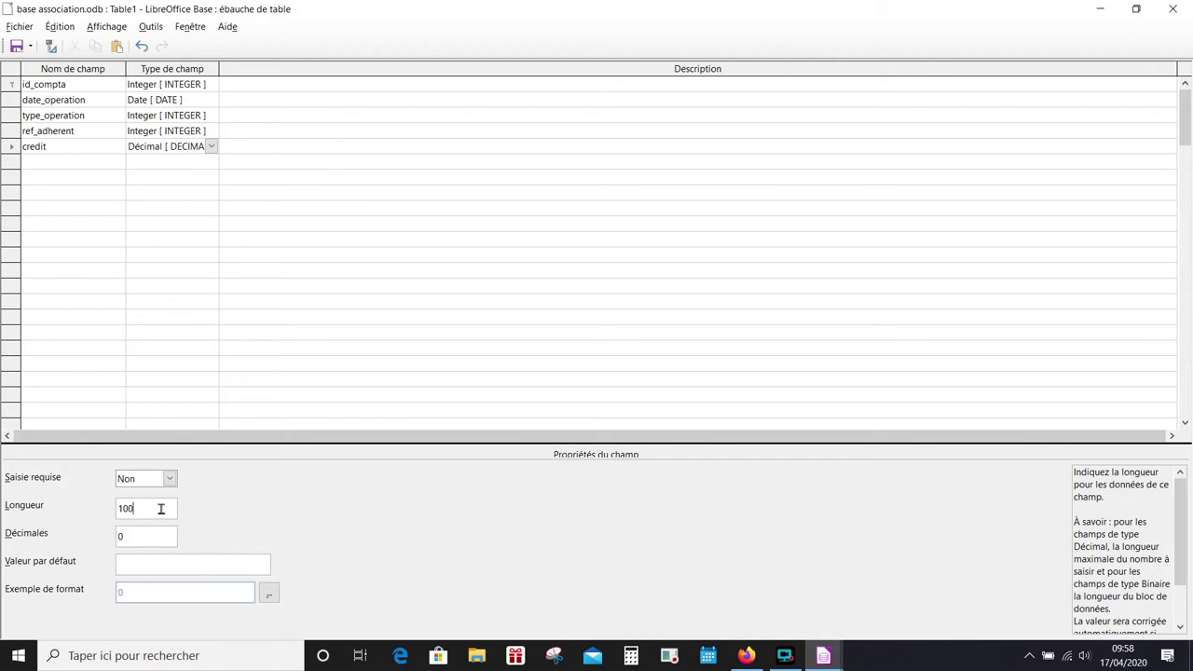
pyautogui.click(139, 532)
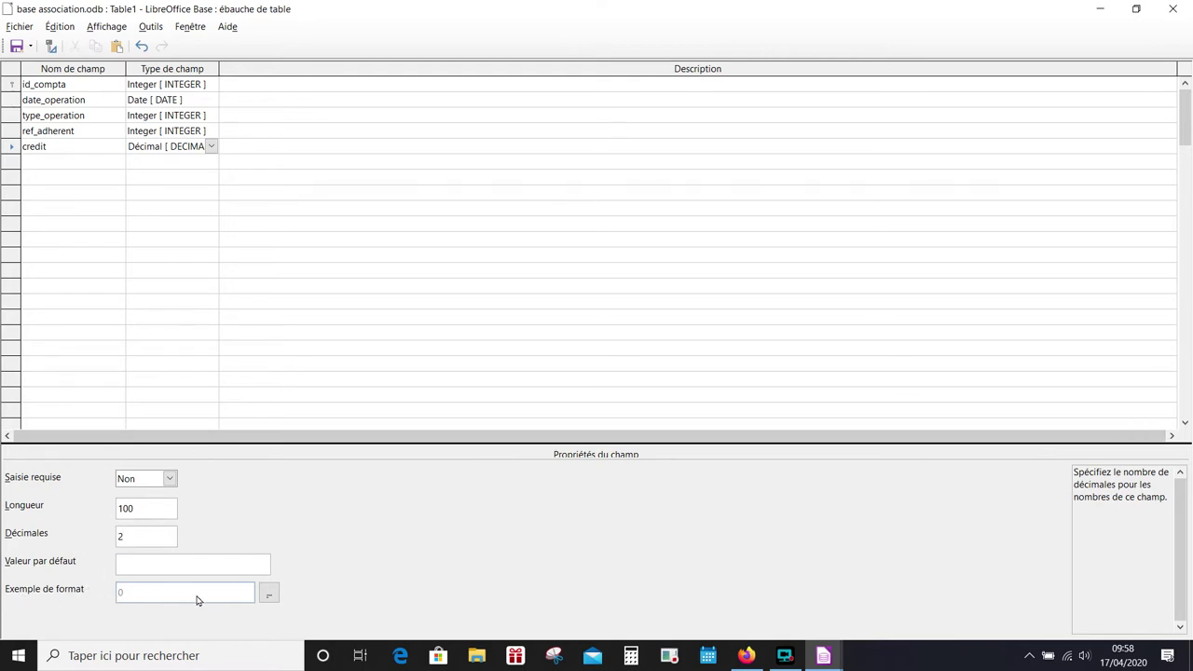
pyautogui.click(269, 593)
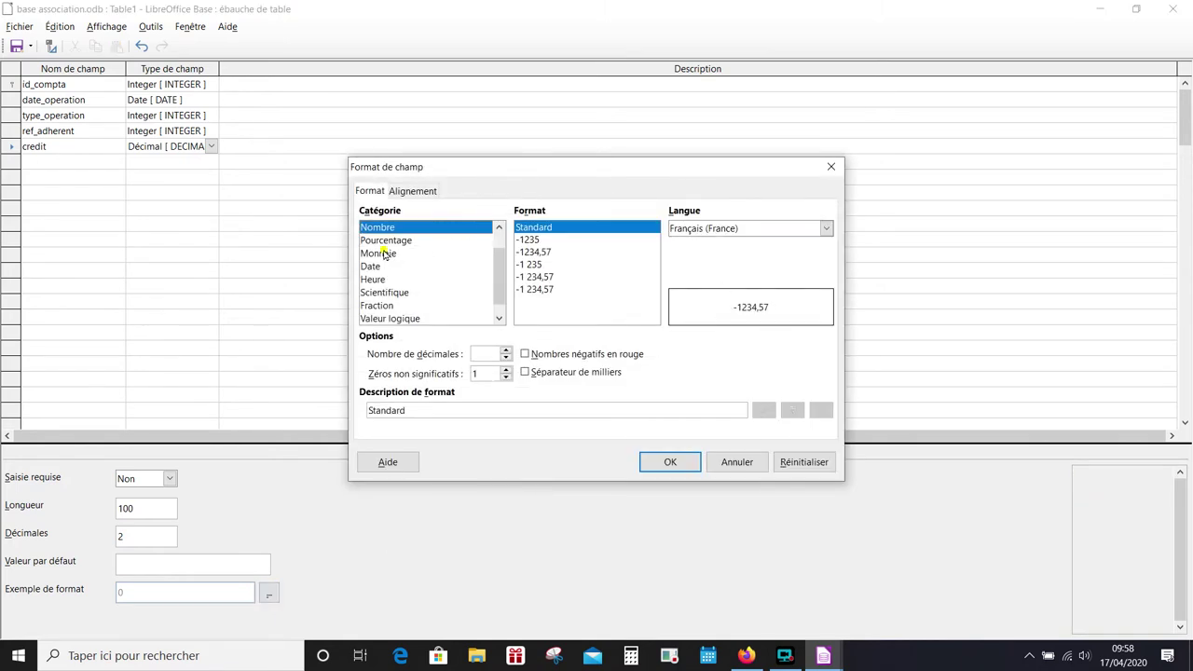
pyautogui.click(384, 253)
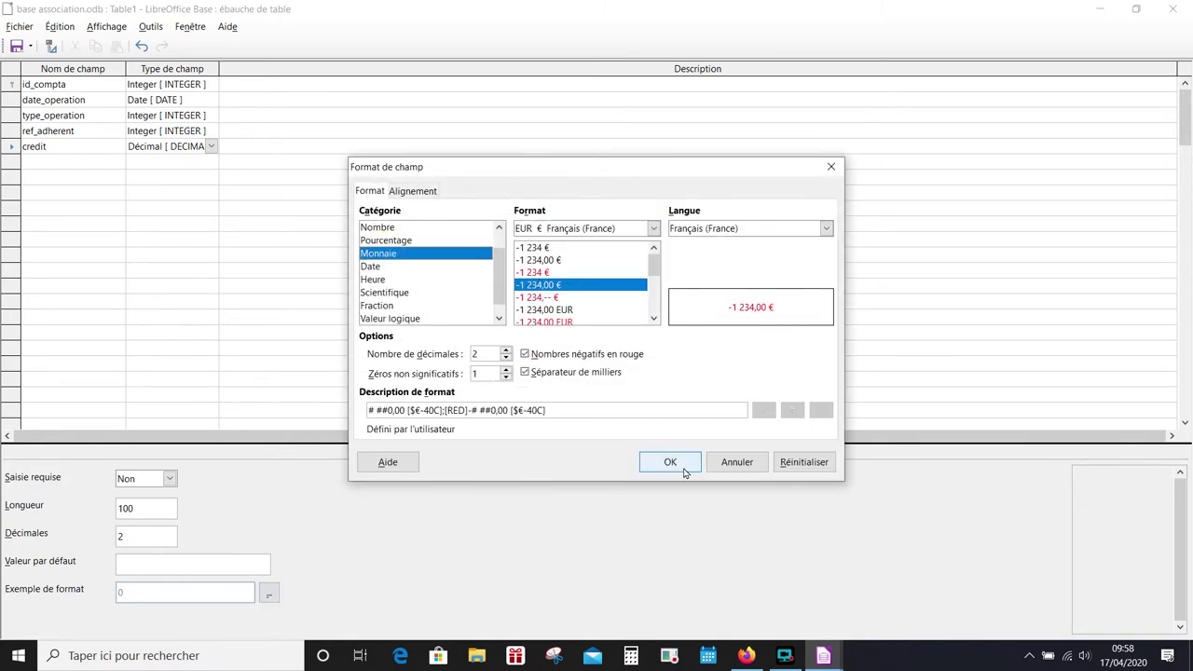
pyautogui.click(670, 462)
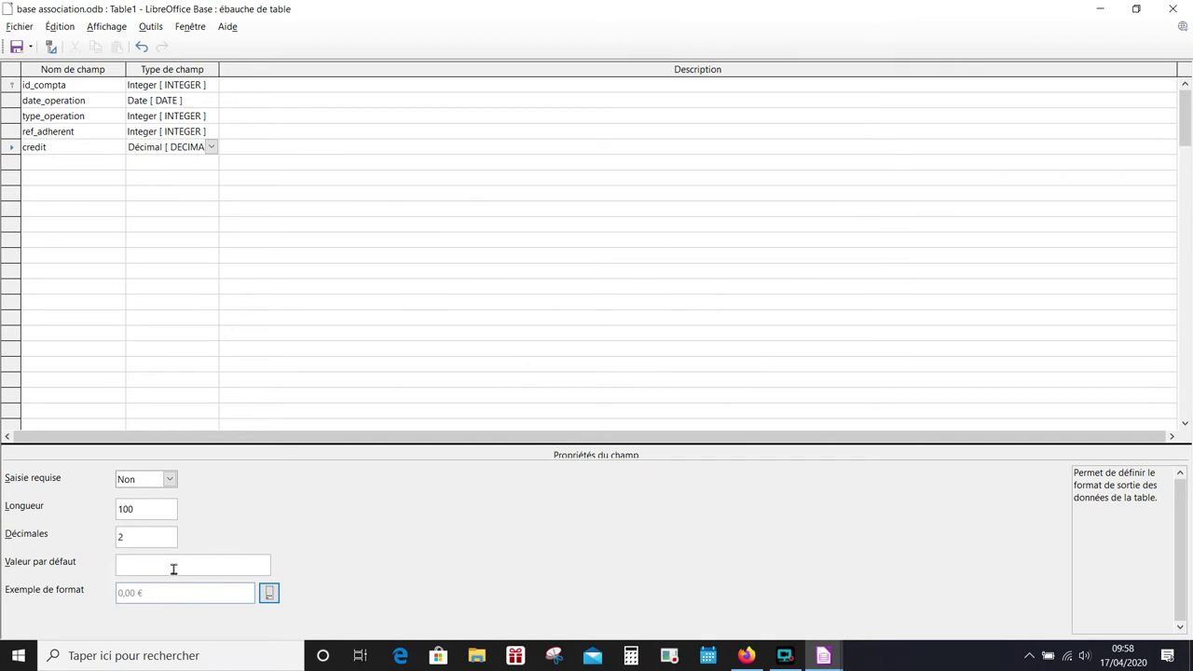
# - Add debit as a Décimal field with 2 decimals in euro currency format
pyautogui.click(61, 161)
pyautogui.write('debit')
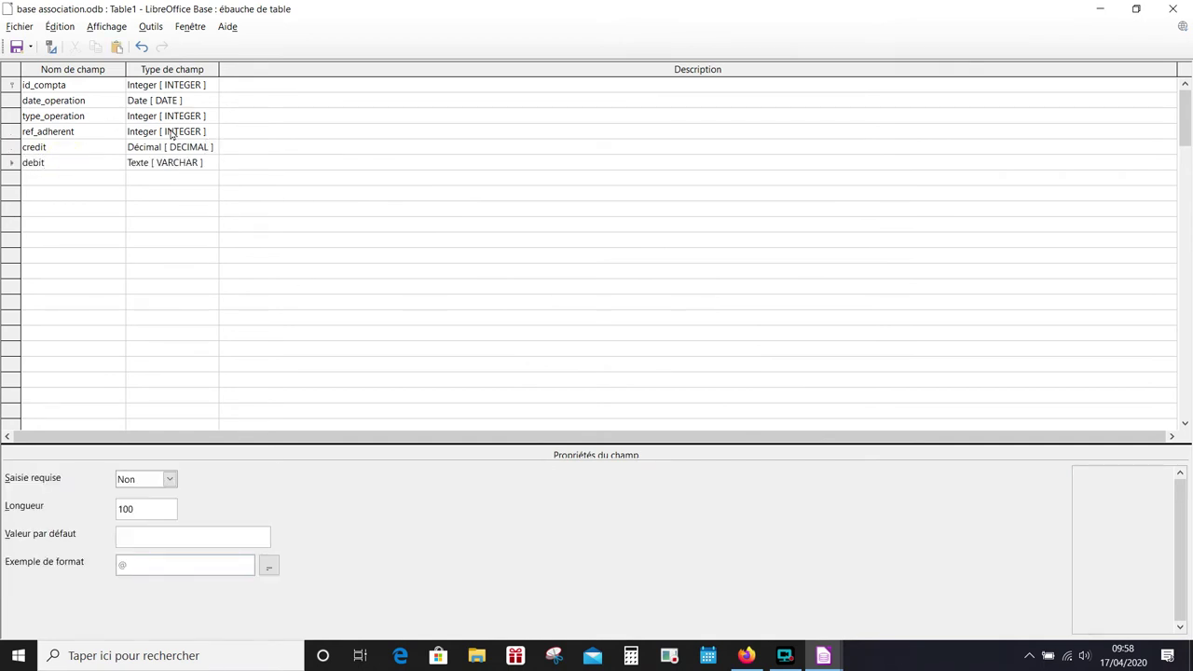
pyautogui.click(190, 163)
pyautogui.click(191, 163)
pyautogui.click(192, 162)
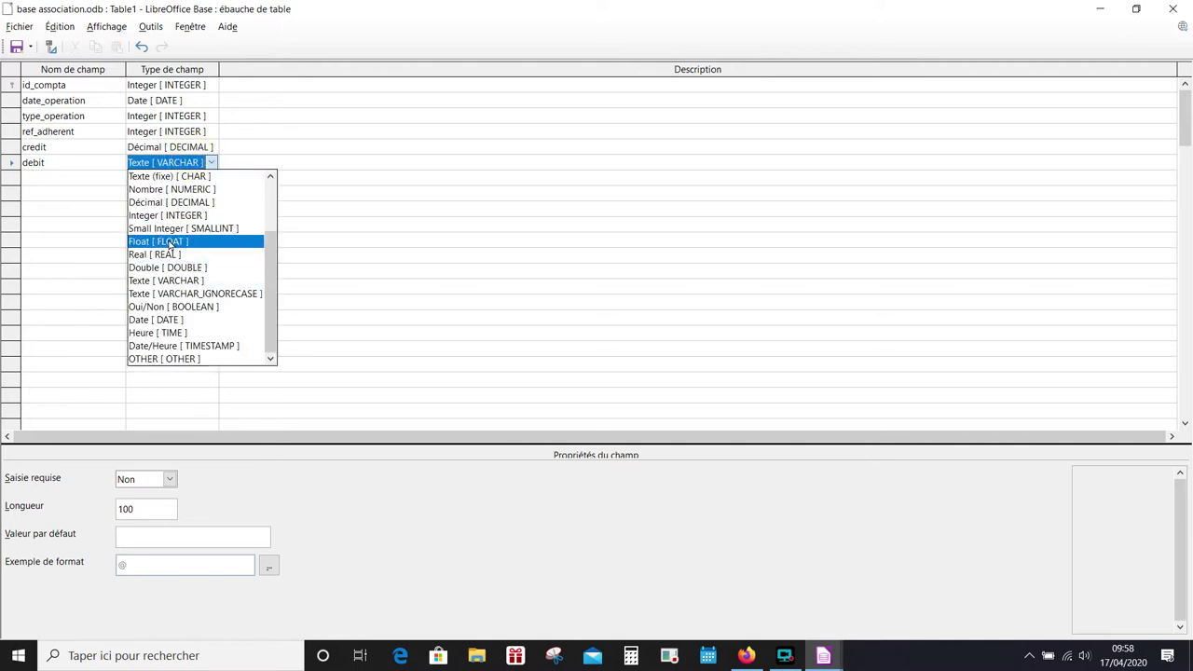
pyautogui.click(177, 202)
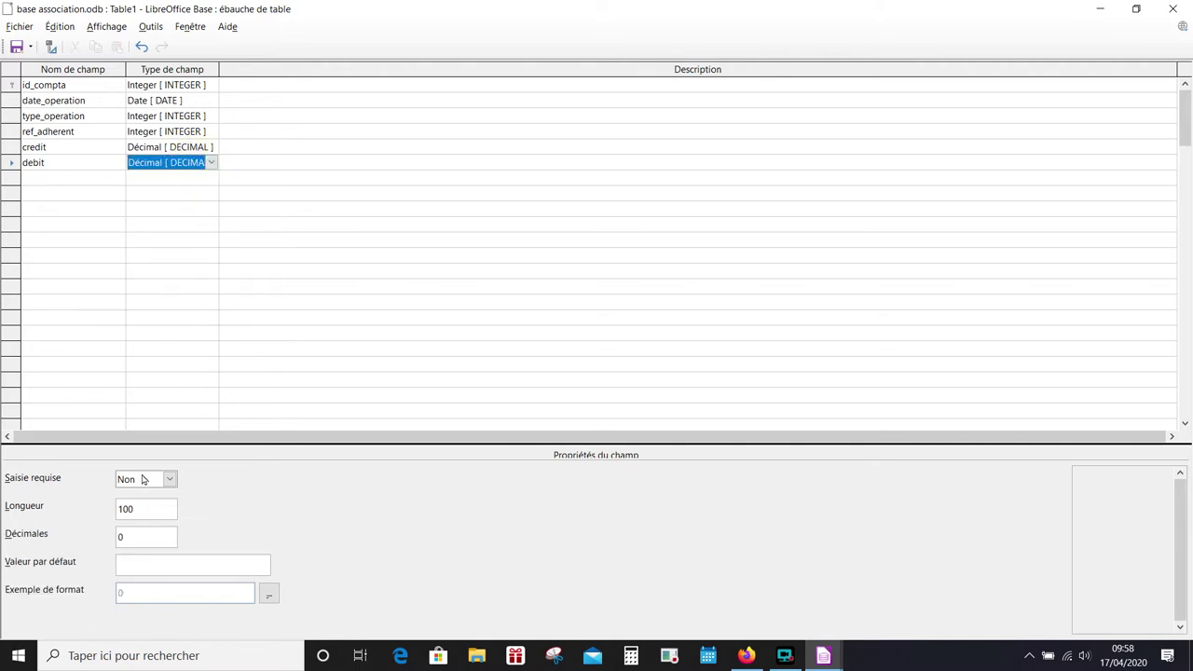
pyautogui.moveTo(134, 537); pyautogui.dragTo(87, 522)
pyautogui.write('2')
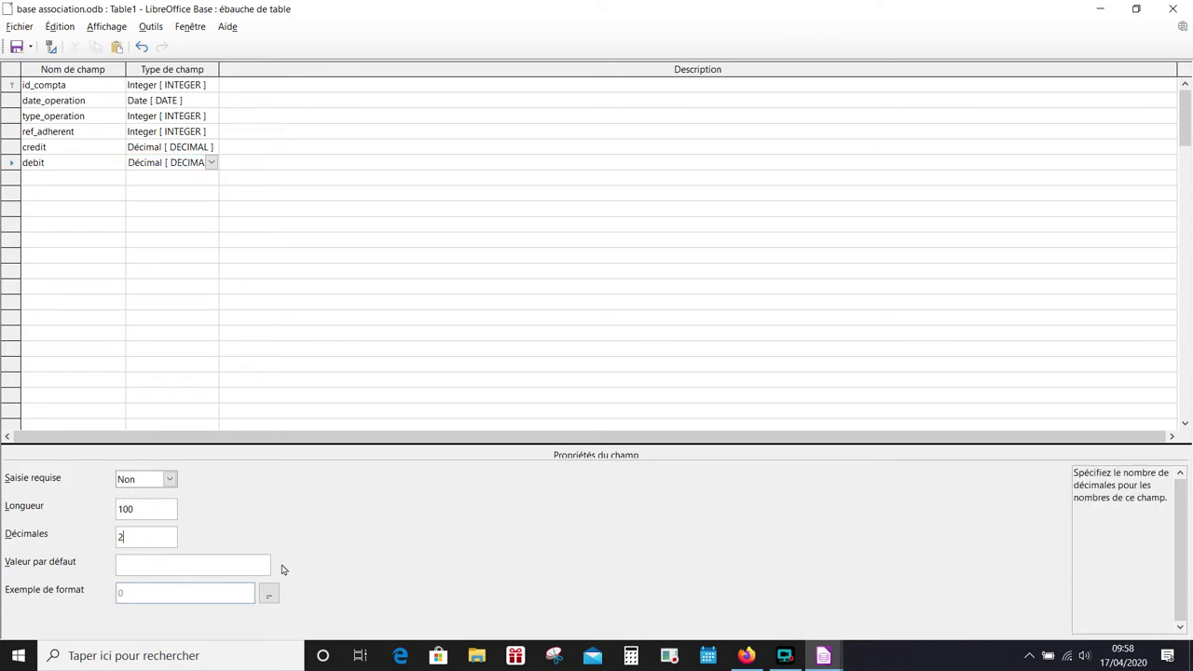
pyautogui.click(268, 594)
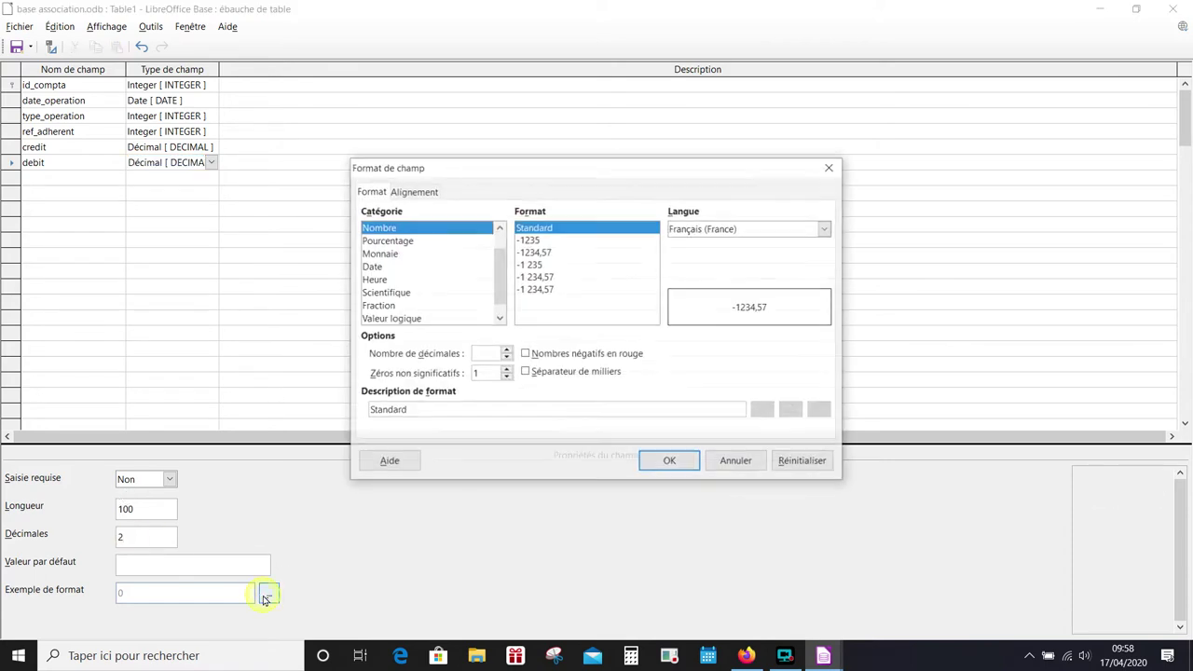
pyautogui.click(399, 255)
pyautogui.click(670, 462)
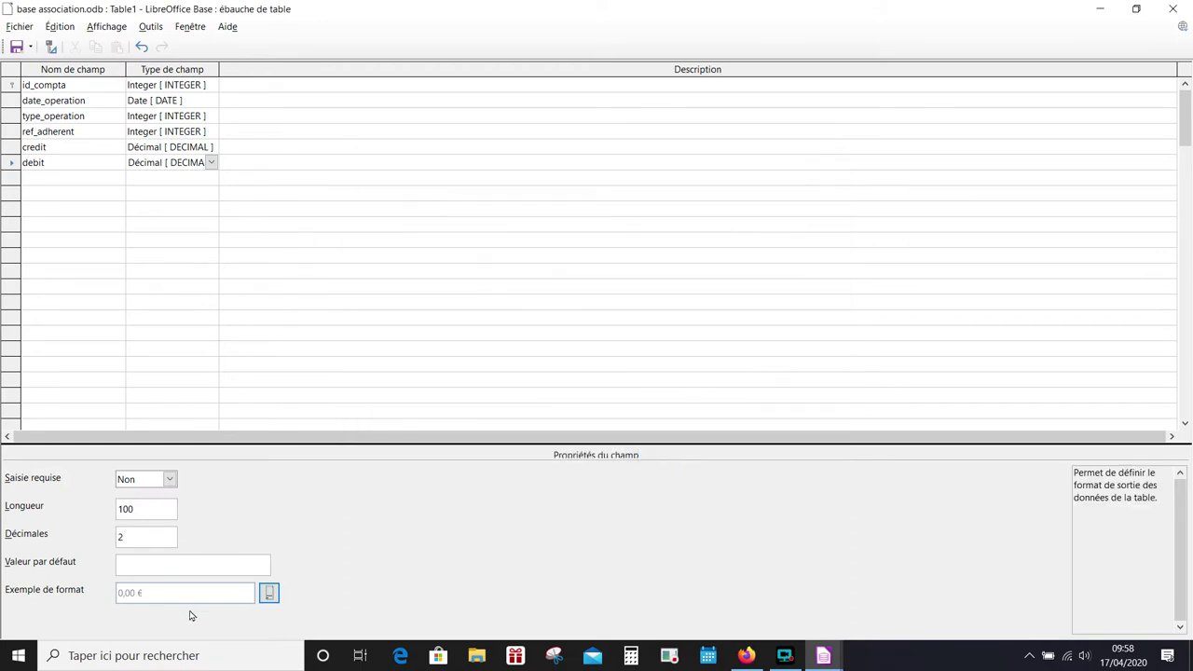
pyautogui.click(57, 181)
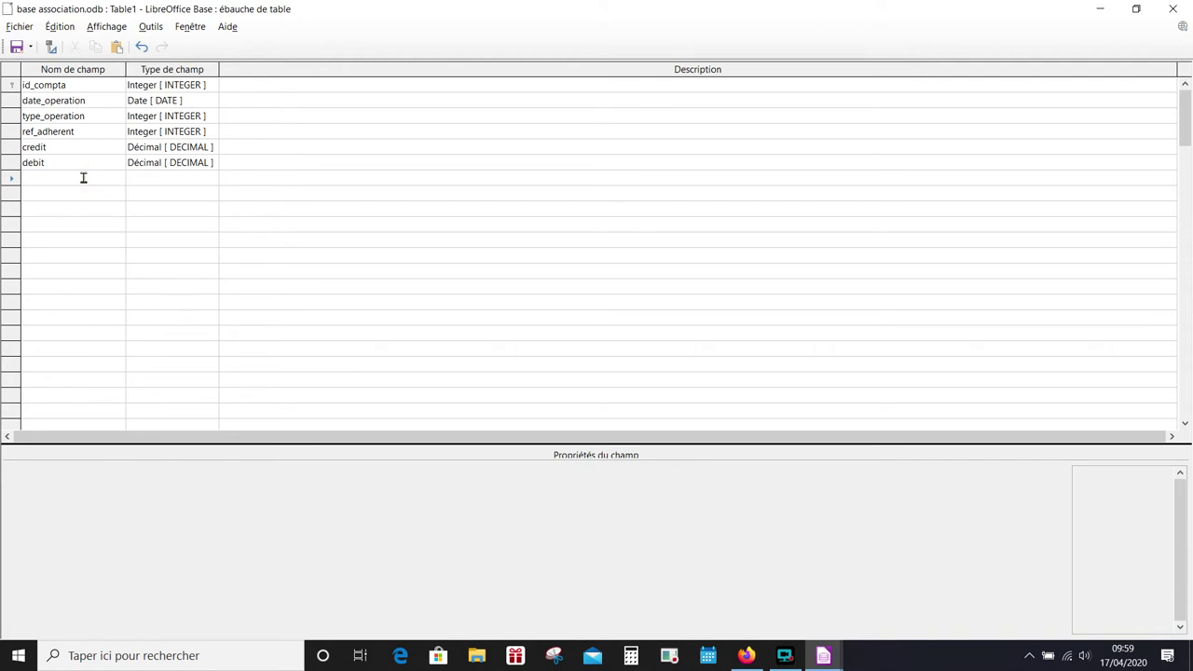
# - Add remarque as a Texte field and validation_banque as Oui/Non [BOOLEAN]
pyautogui.write('re')
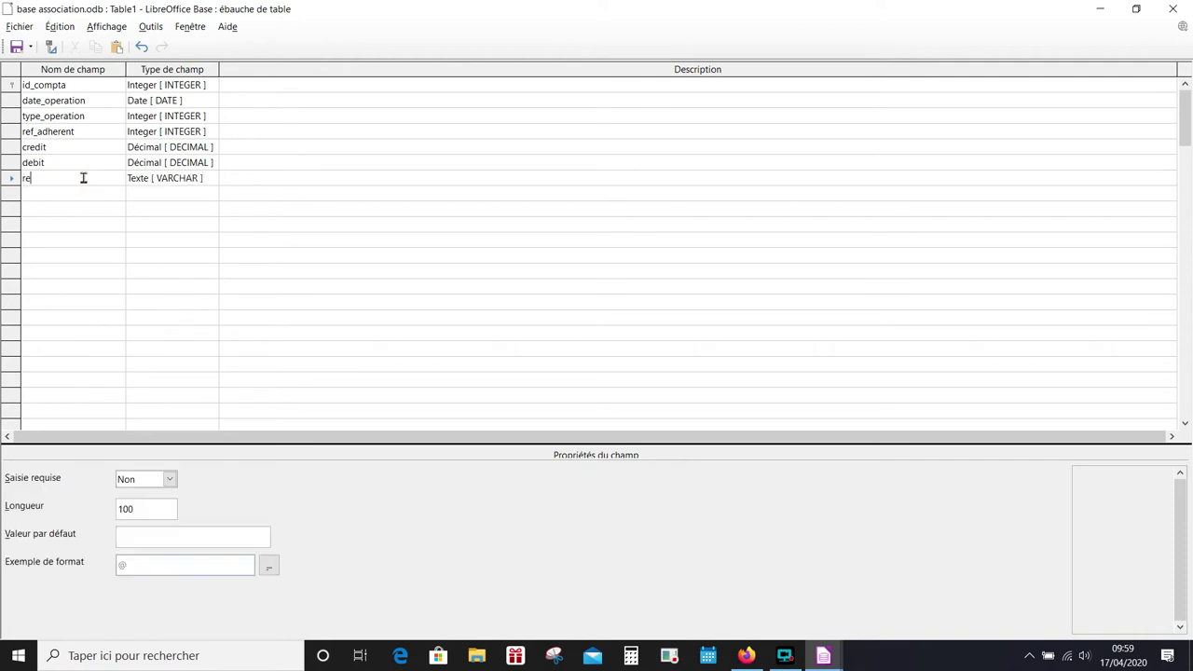
pyautogui.write('marque')
pyautogui.click(58, 194)
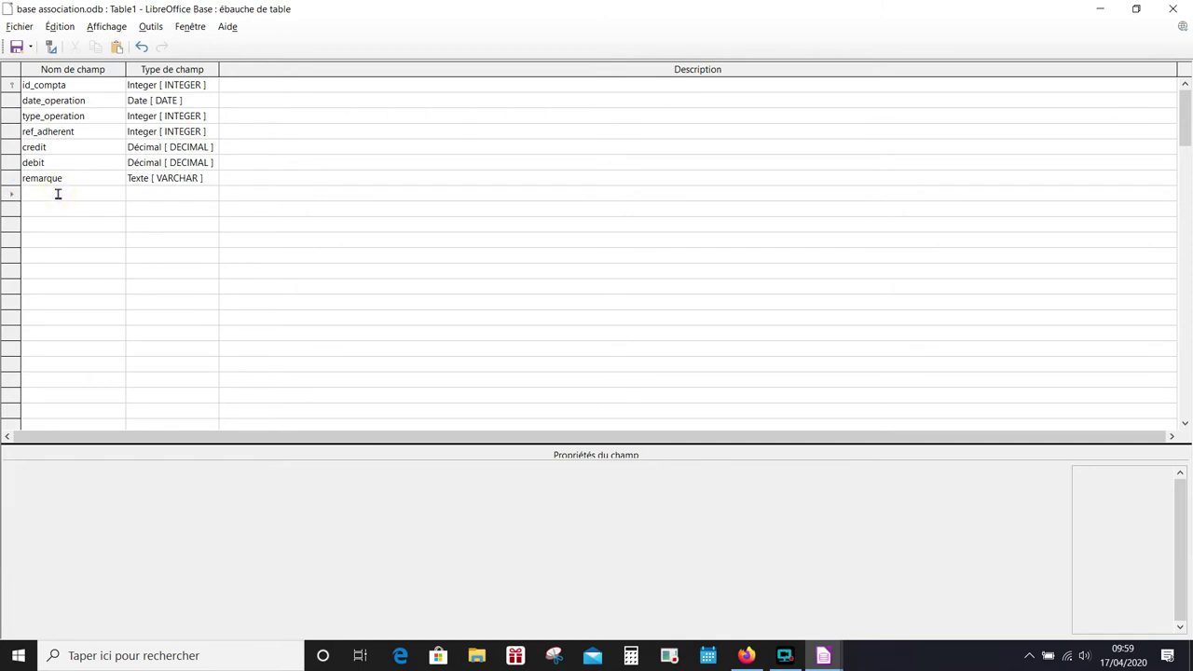
pyautogui.write('validation')
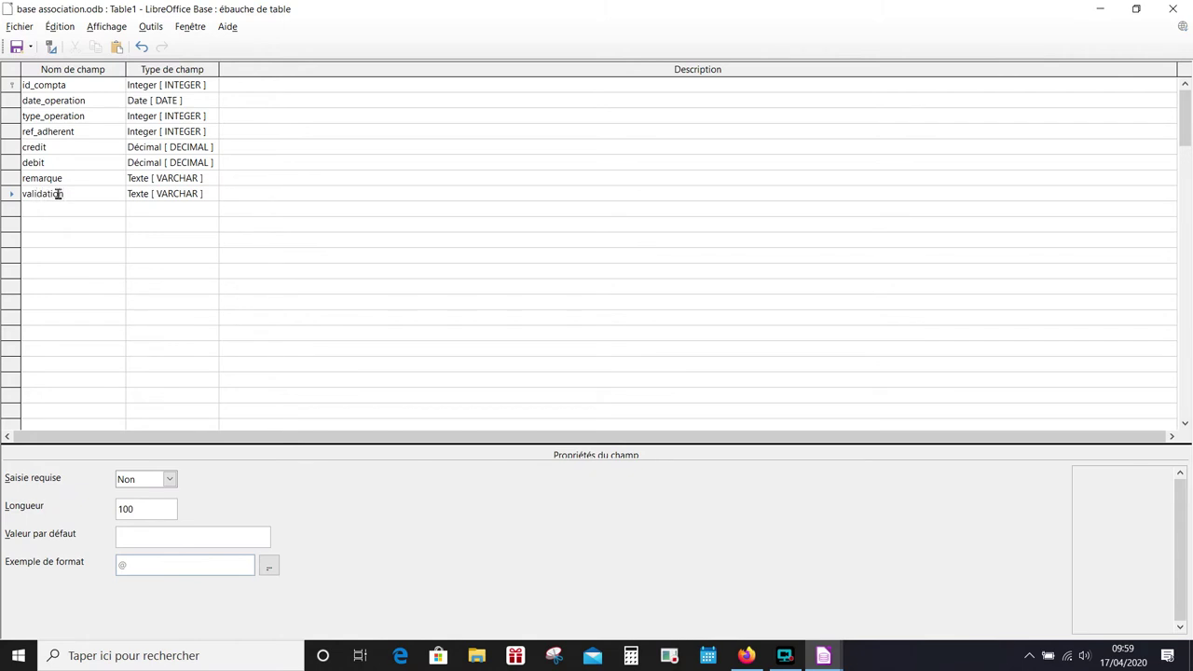
pyautogui.write('_banque')
pyautogui.click(172, 195)
pyautogui.click(171, 195)
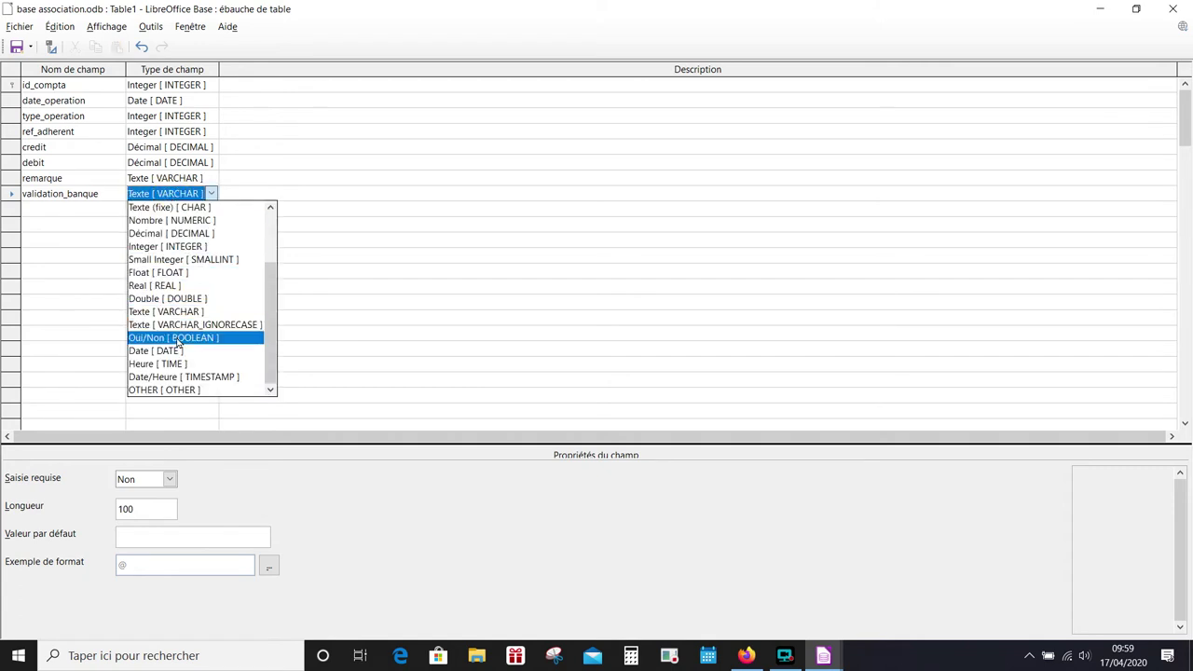
pyautogui.click(191, 337)
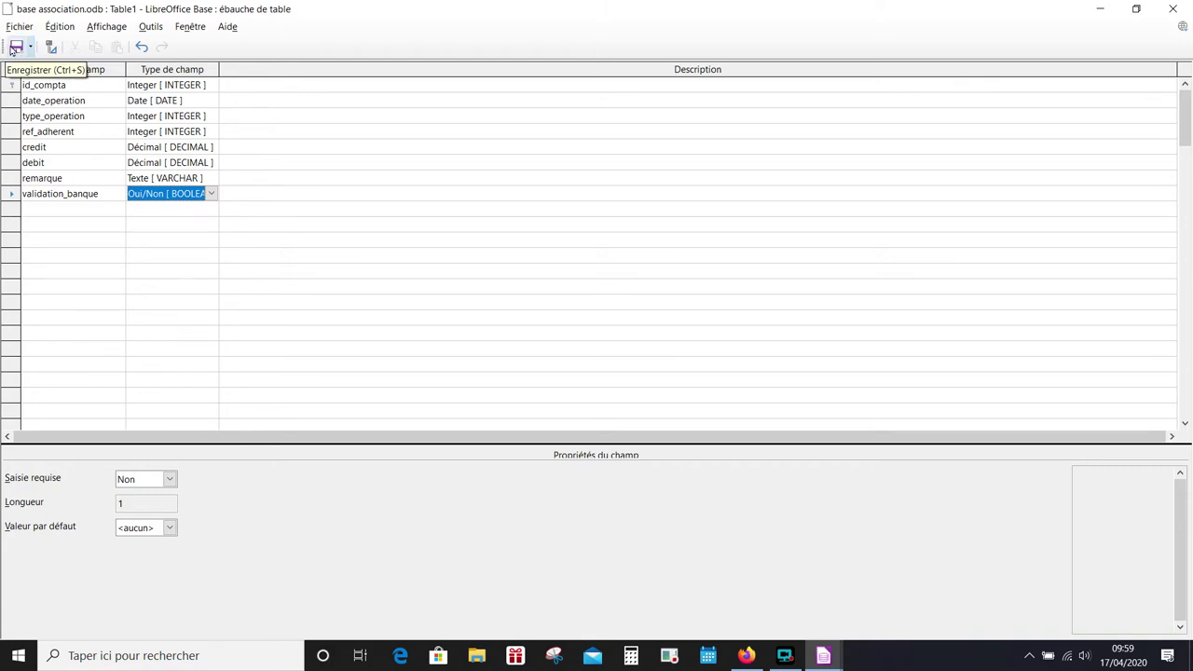
# - Save the table as t_compta and close its design window
pyautogui.click(16, 47)
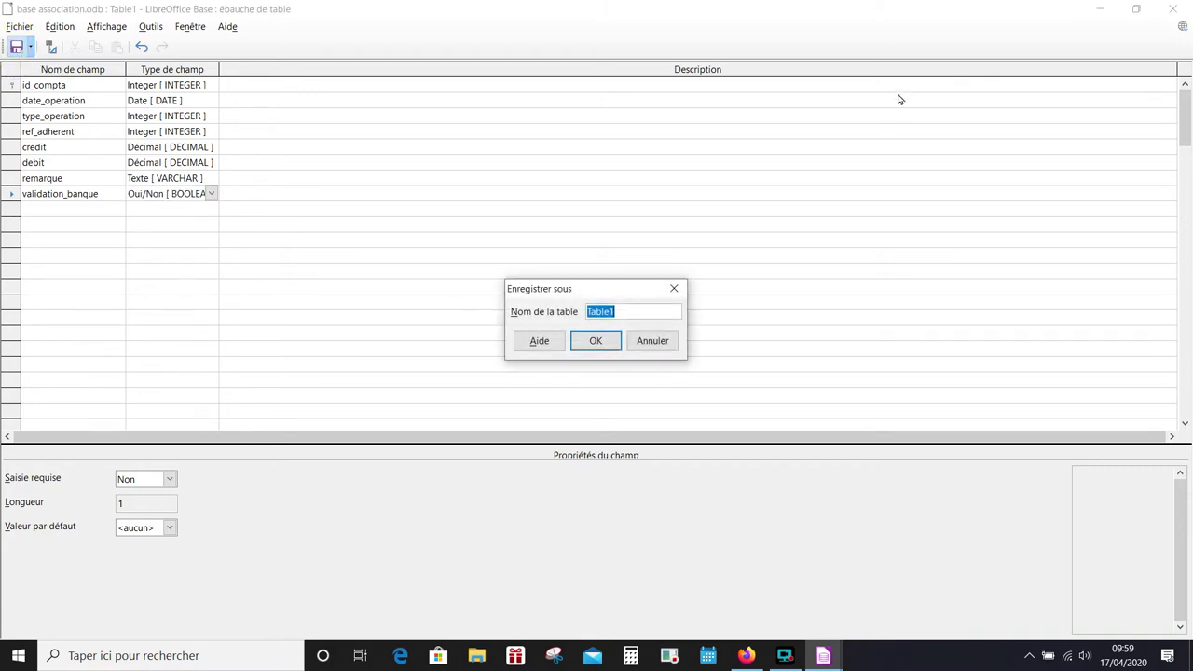
pyautogui.write('t_compta')
pyautogui.click(601, 341)
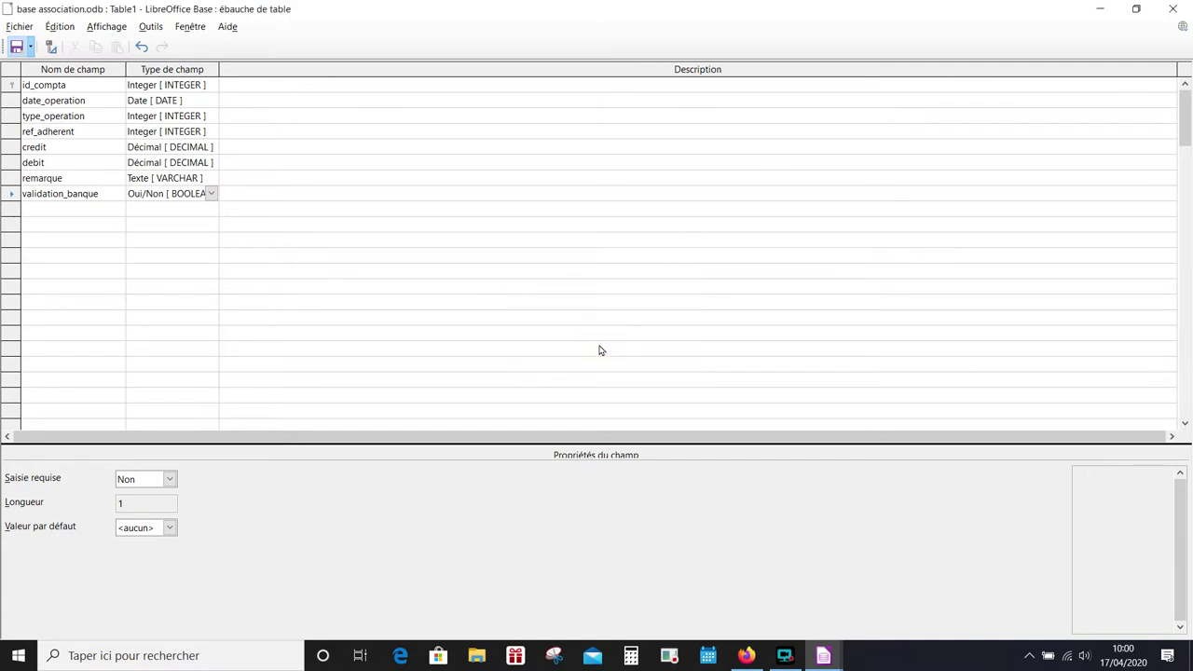
pyautogui.click(1172, 9)
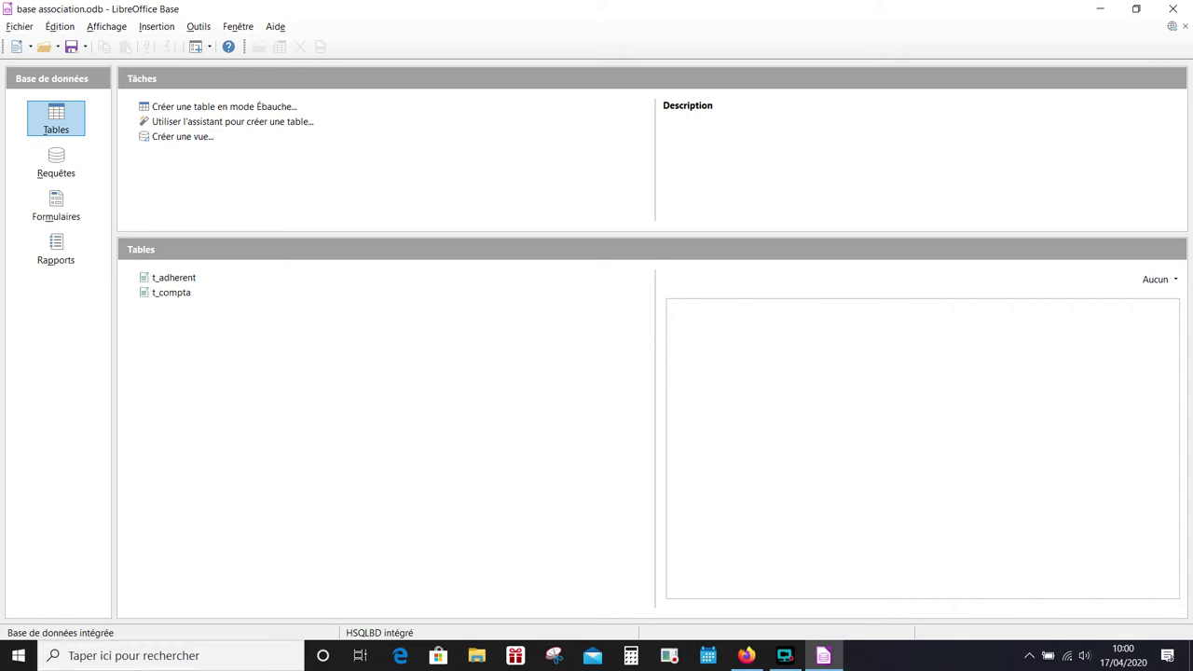
pyautogui.click(782, 657)
pyautogui.click(208, 610)
# - Open Outils > Relations and add t_adherent and t_compta to the diagram
pyautogui.click(199, 28)
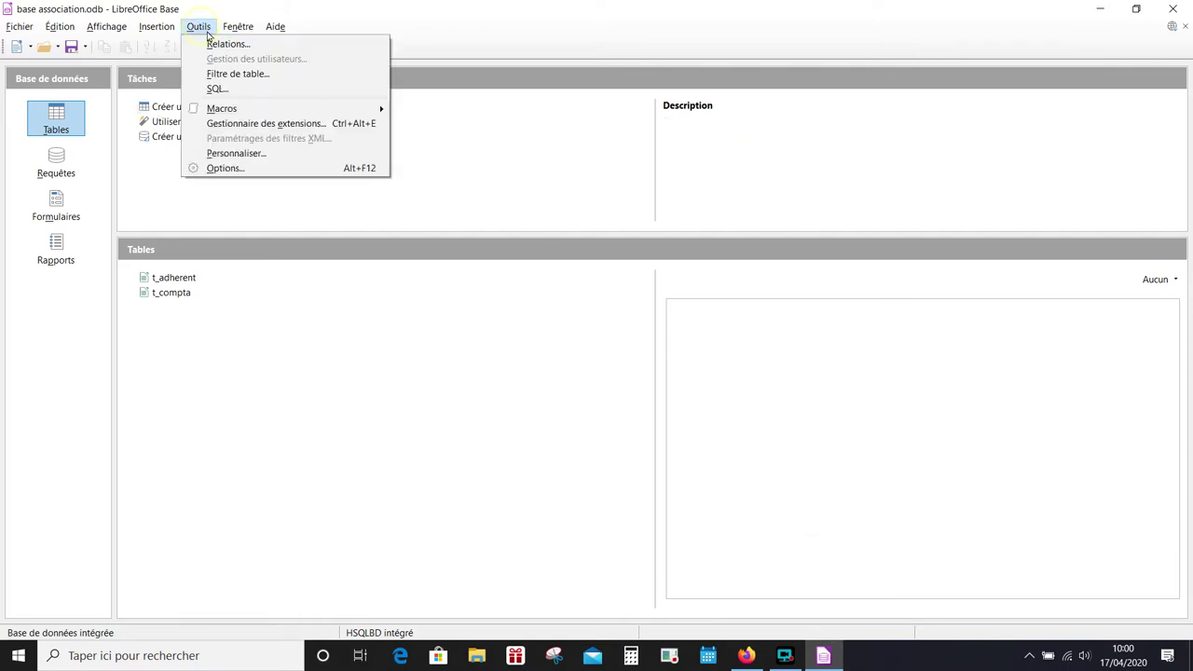
pyautogui.click(224, 44)
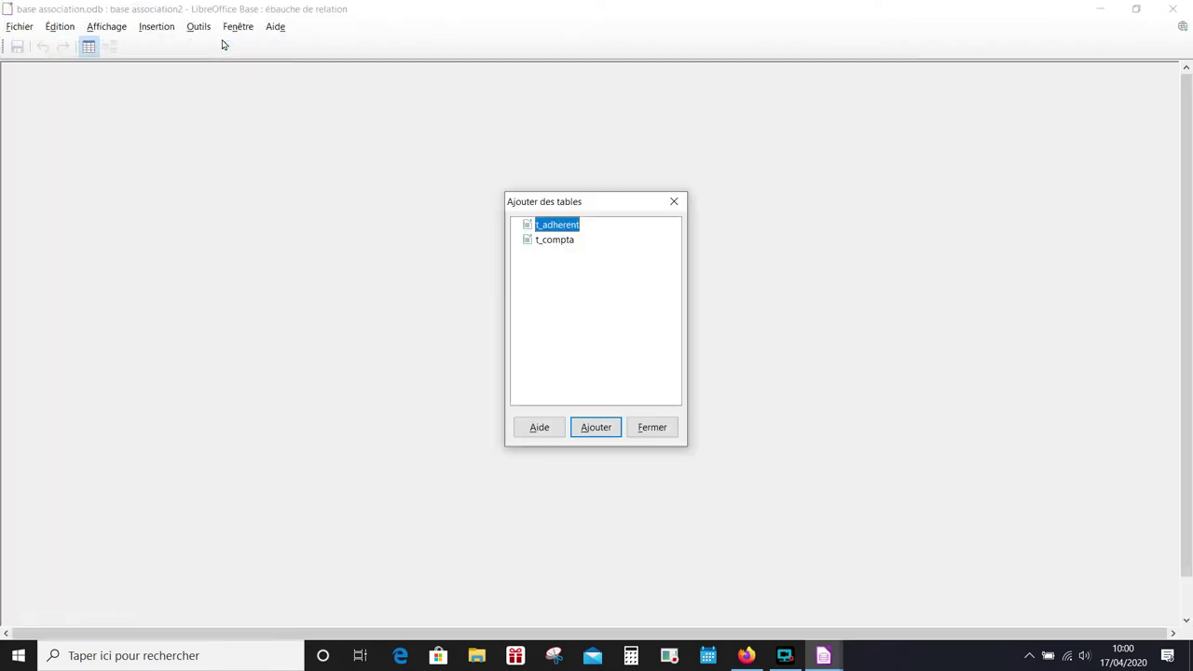
pyautogui.click(605, 436)
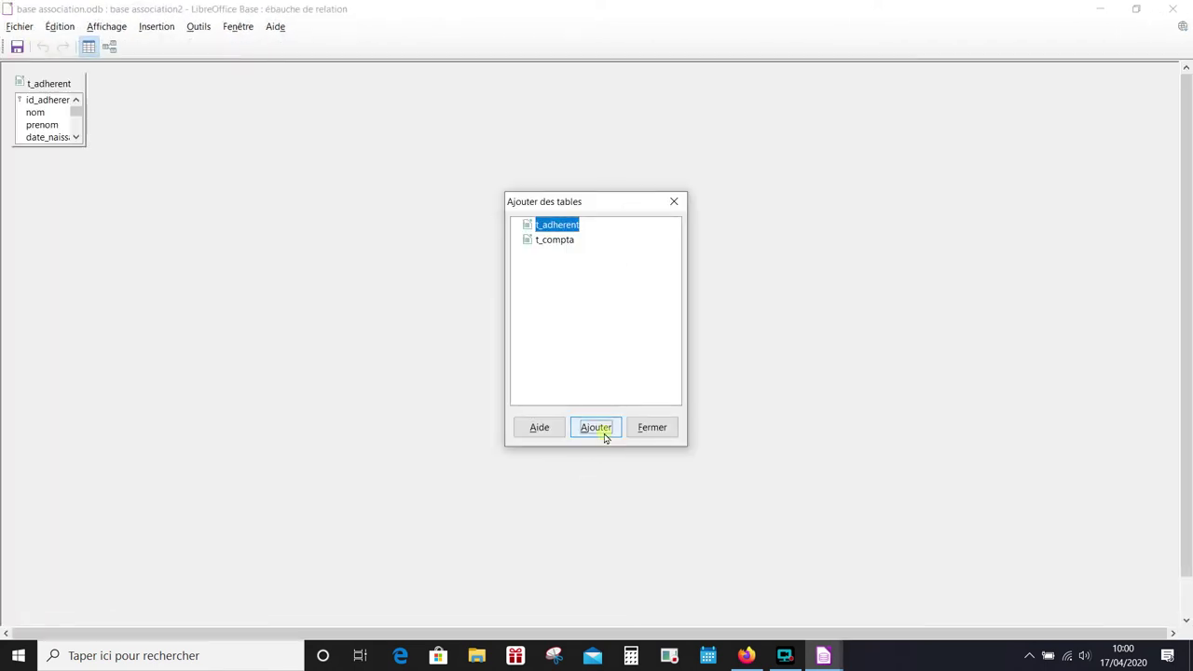
pyautogui.click(555, 240)
pyautogui.click(596, 427)
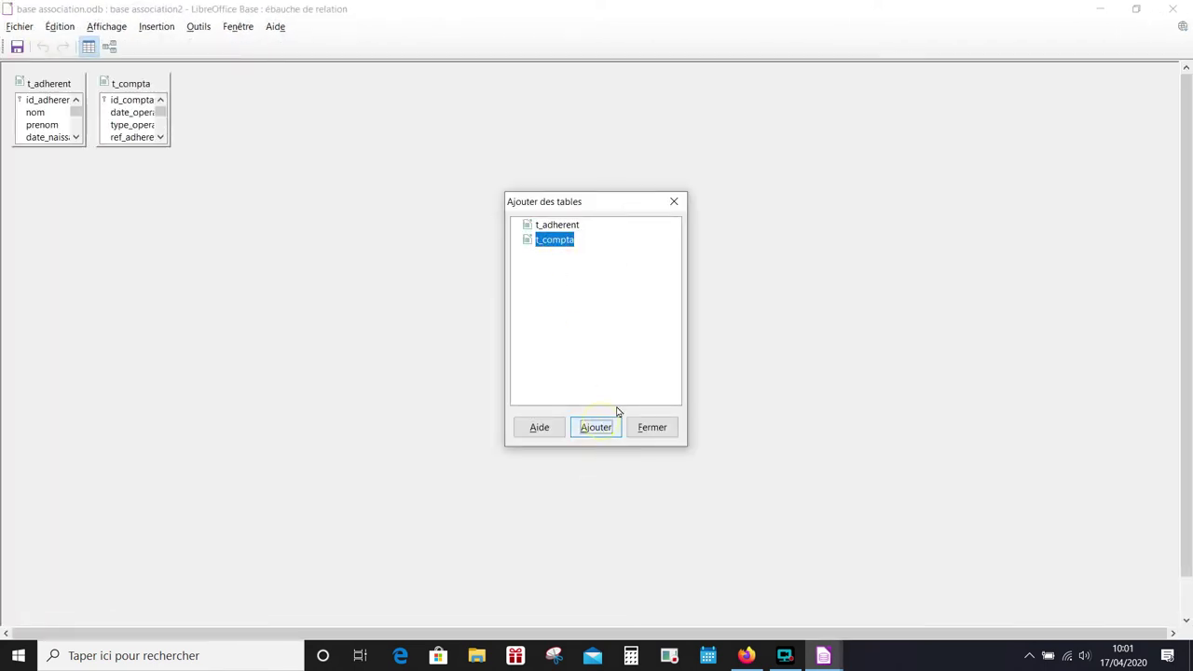
pyautogui.click(652, 427)
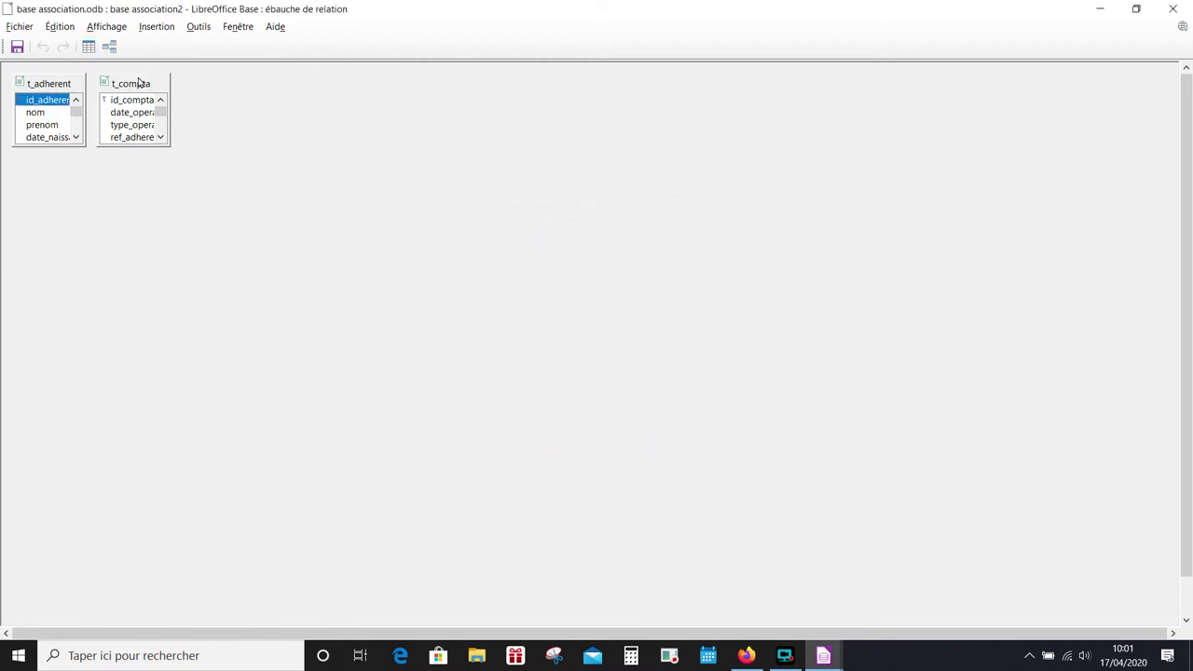
# - Link id_adherent to ref_adherent one-to-many, then save and close the relations window
pyautogui.moveTo(138, 83); pyautogui.dragTo(274, 99)
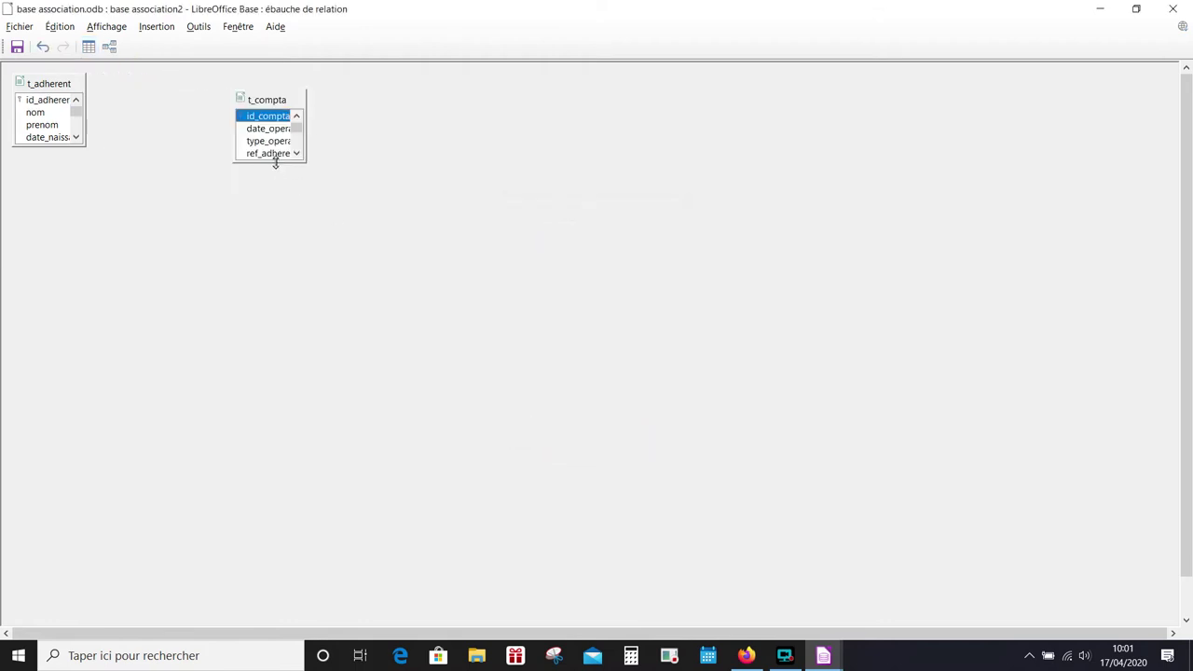
pyautogui.moveTo(275, 163); pyautogui.dragTo(273, 226)
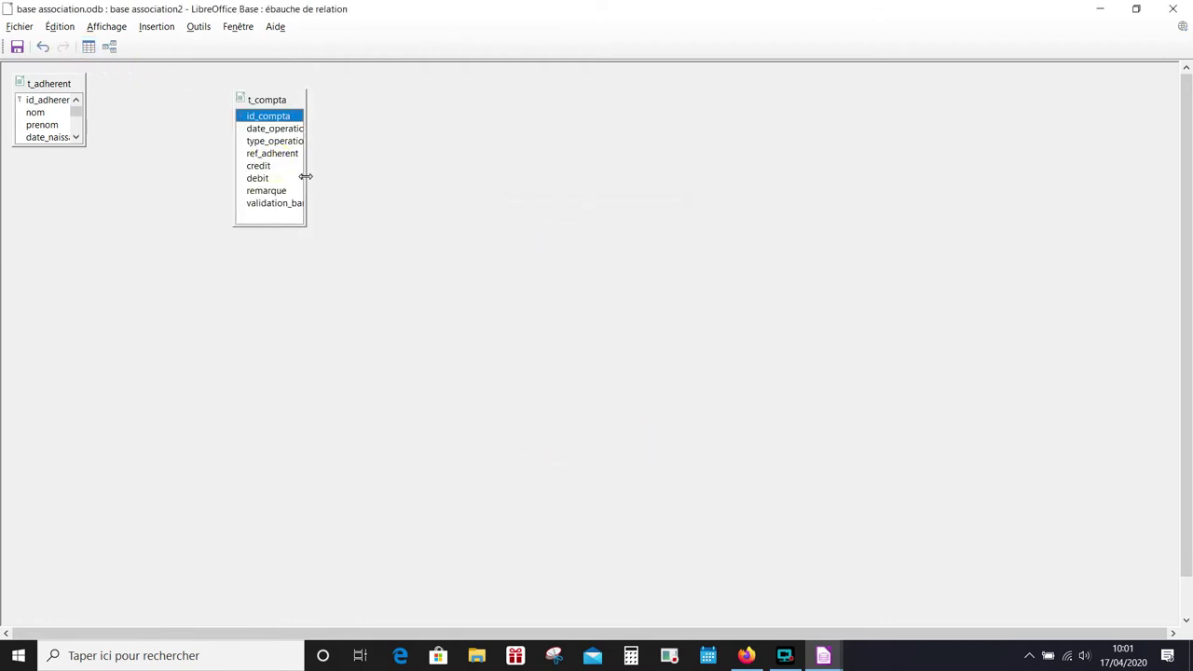
pyautogui.moveTo(306, 176); pyautogui.dragTo(373, 179)
pyautogui.moveTo(46, 100); pyautogui.dragTo(137, 100)
pyautogui.moveTo(125, 165); pyautogui.dragTo(124, 218)
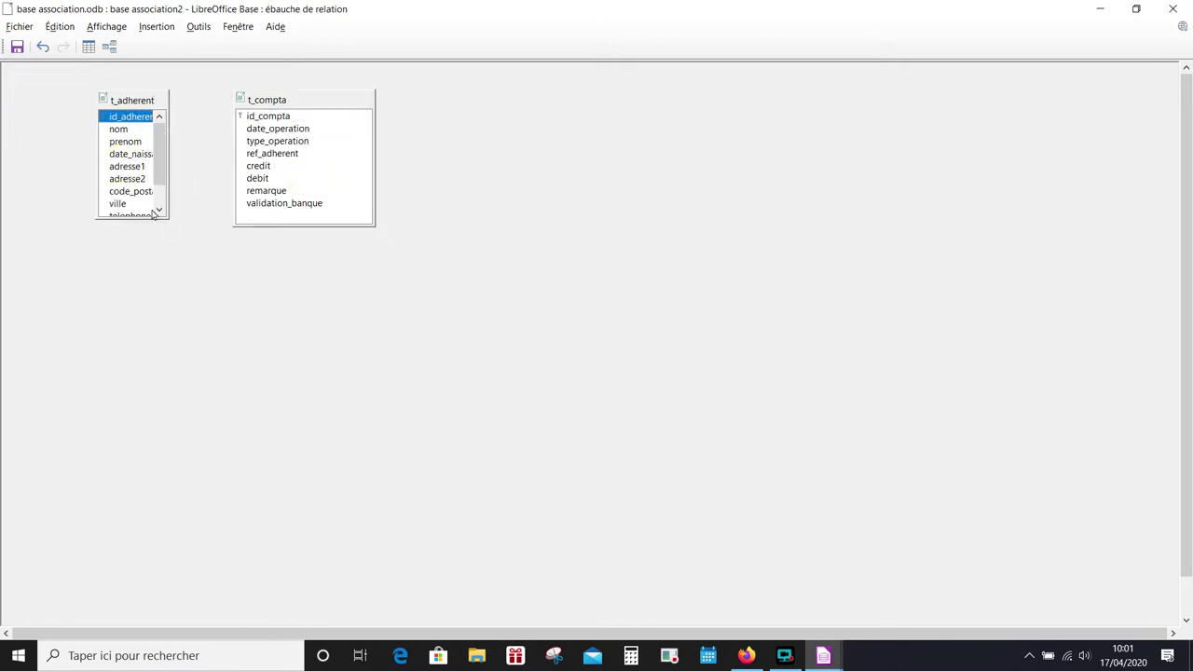
pyautogui.moveTo(170, 173); pyautogui.dragTo(201, 174)
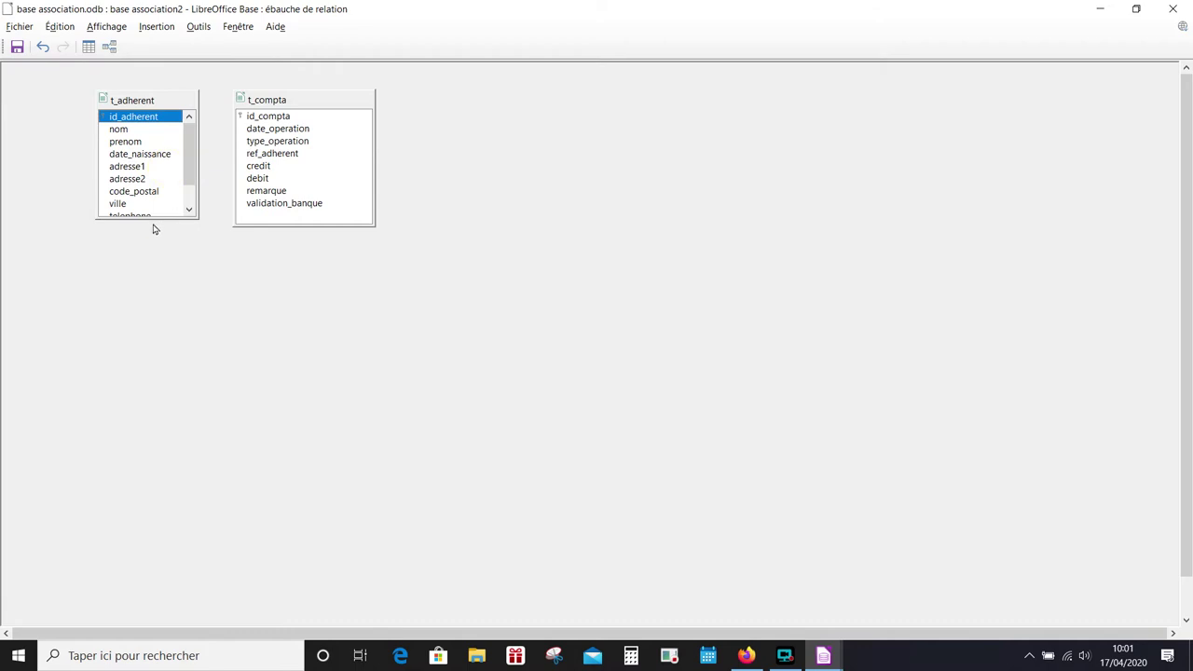
pyautogui.moveTo(160, 223); pyautogui.dragTo(157, 270)
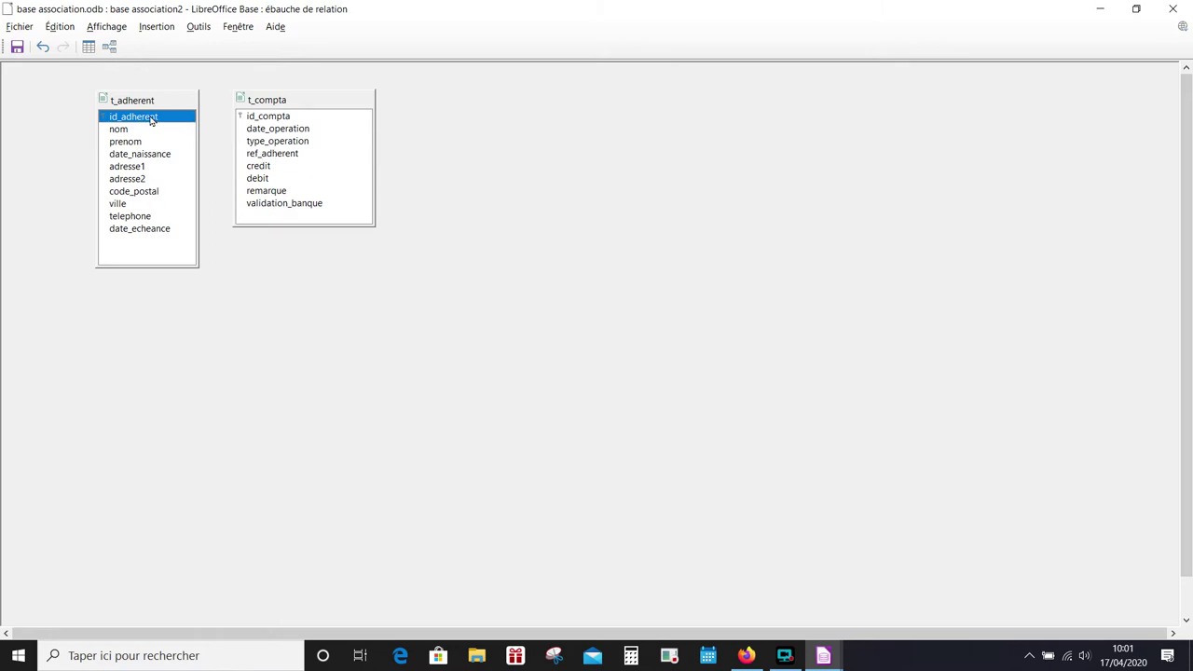
pyautogui.moveTo(154, 120); pyautogui.dragTo(253, 159)
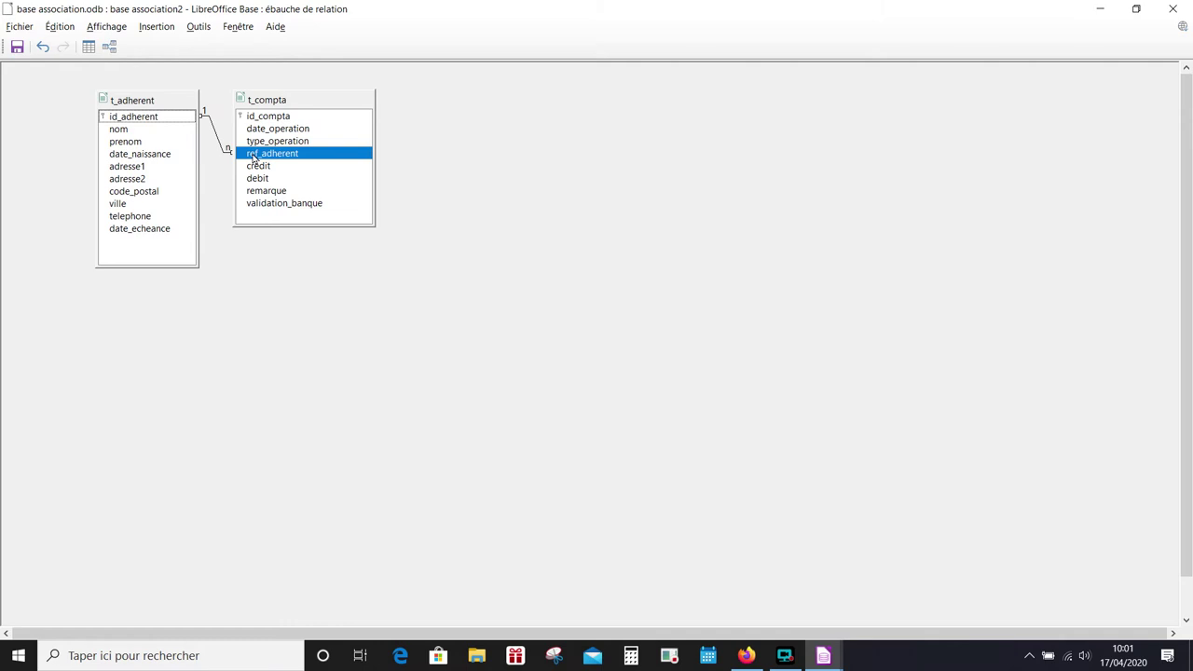
pyautogui.click(16, 47)
pyautogui.click(1172, 8)
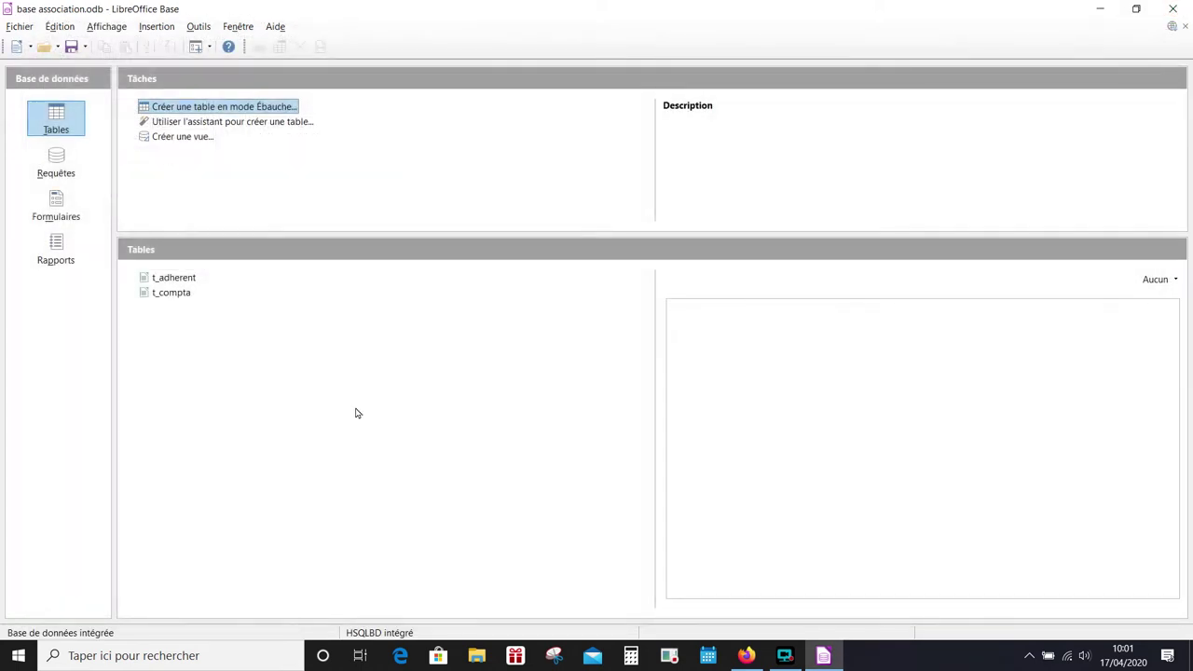
# - Create a new table with id_operation as an auto-value Integer field
pyautogui.click(225, 110)
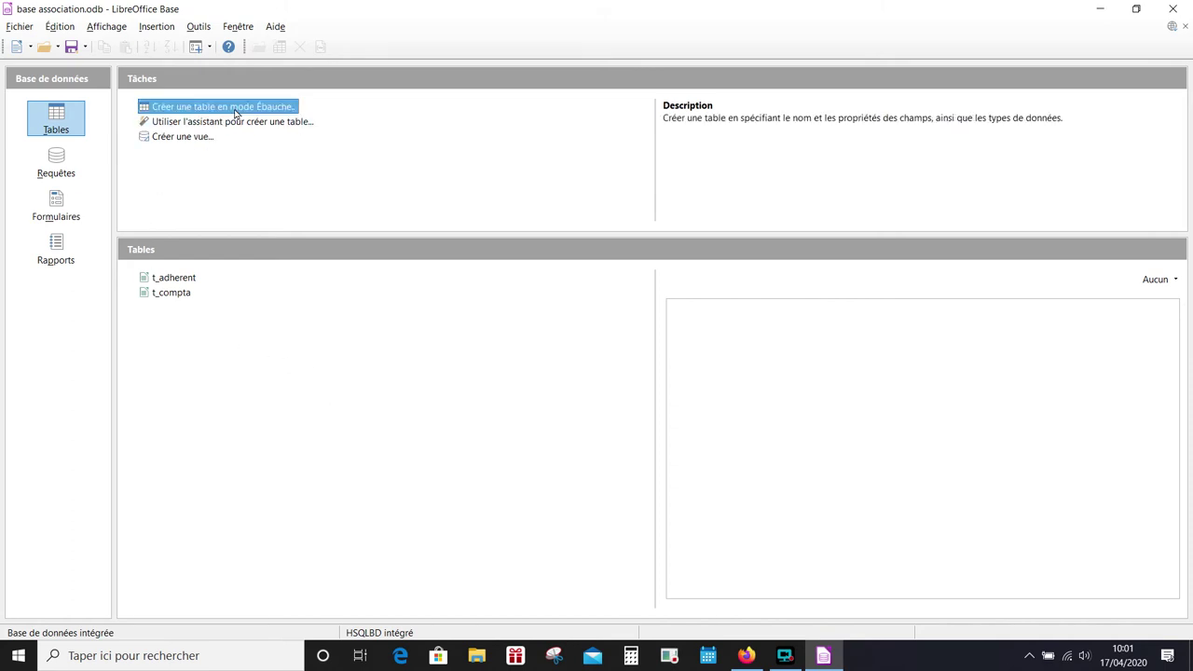
pyautogui.click(70, 86)
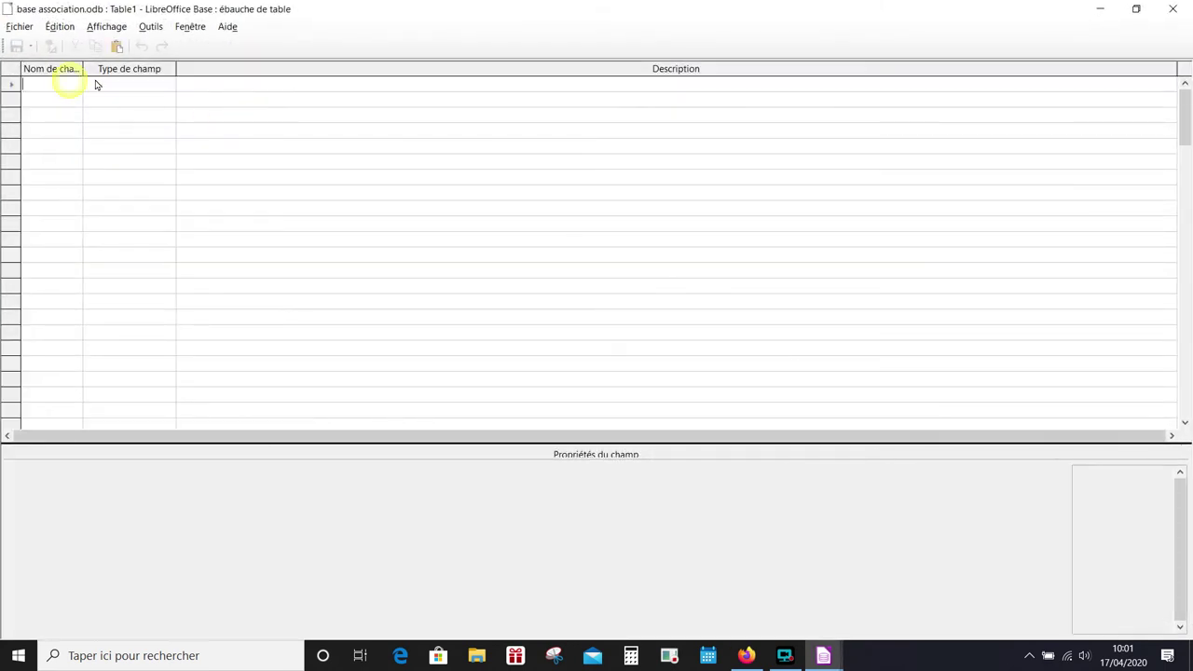
pyautogui.write('id_operation')
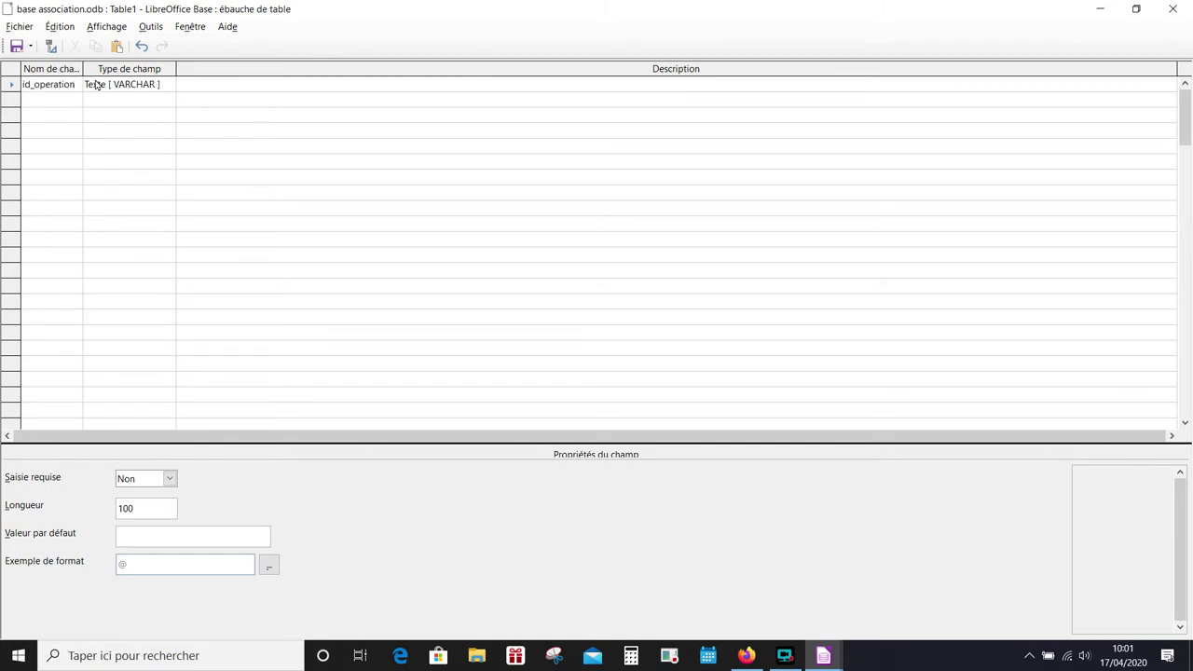
pyautogui.click(109, 85)
pyautogui.click(119, 135)
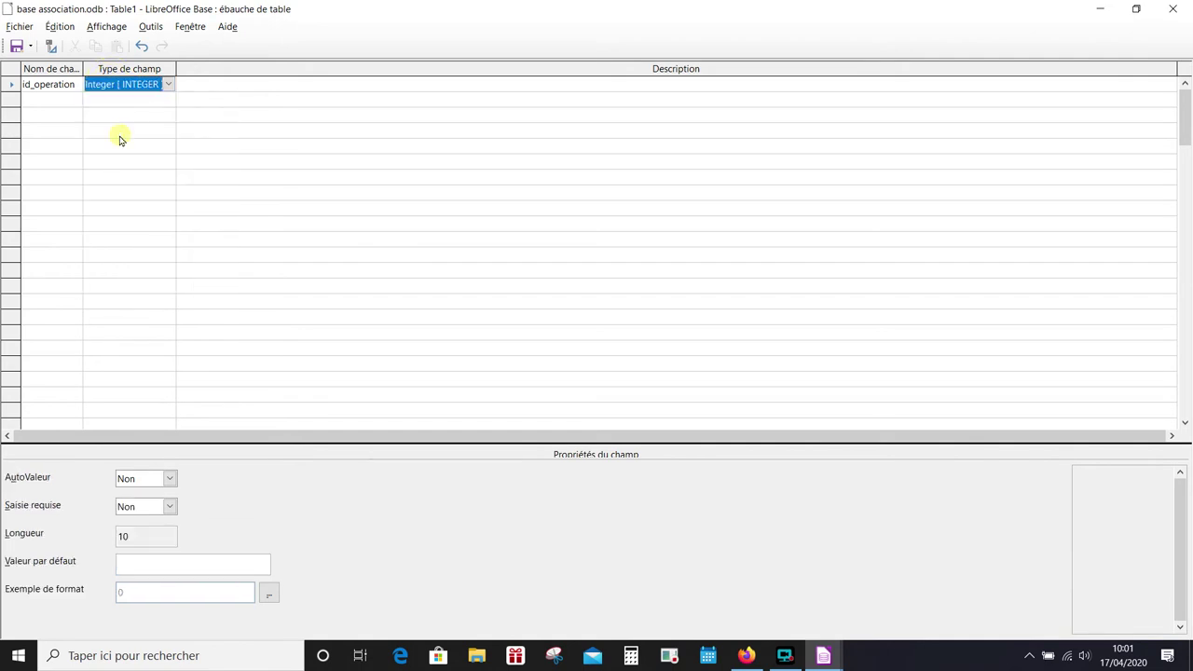
pyautogui.click(140, 481)
pyautogui.click(145, 502)
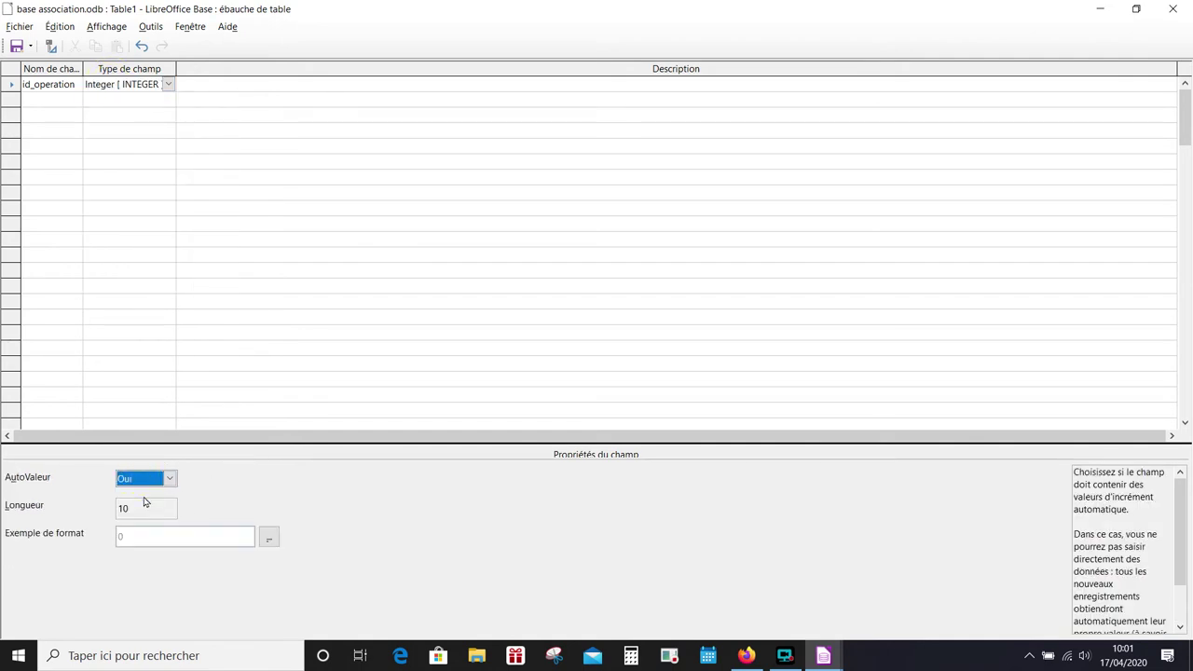
# - Add nom_operation as a required Texte field
pyautogui.click(49, 99)
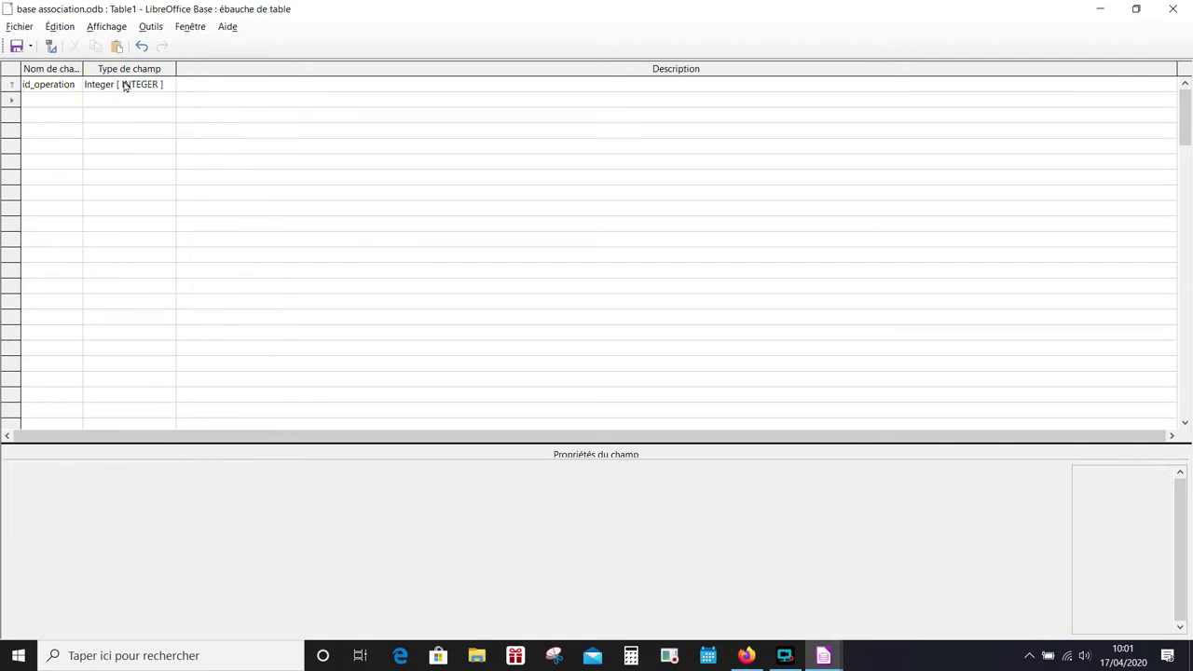
pyautogui.write('nom_opera')
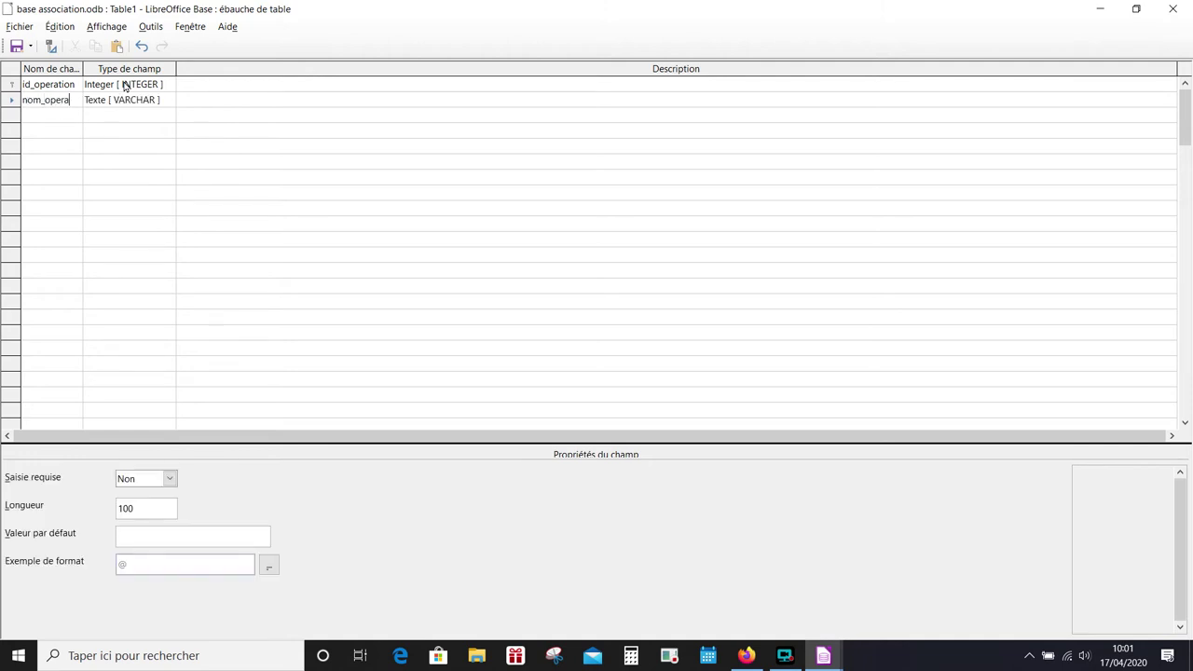
pyautogui.write('tion')
pyautogui.moveTo(80, 69); pyautogui.dragTo(121, 66)
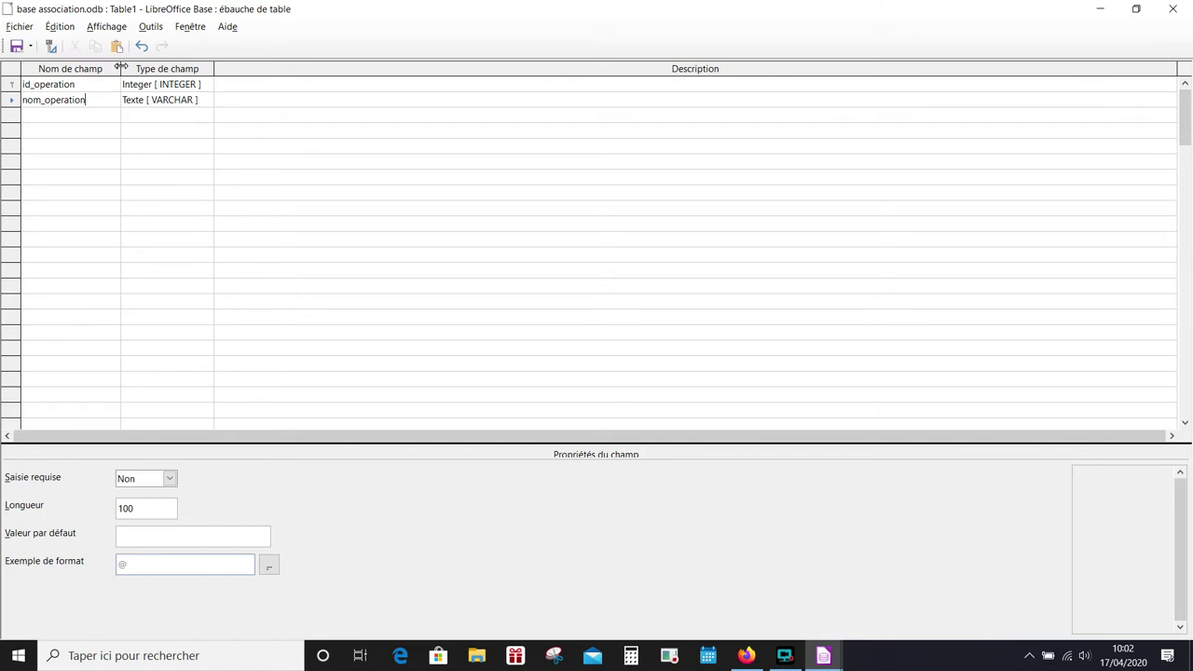
pyautogui.click(172, 105)
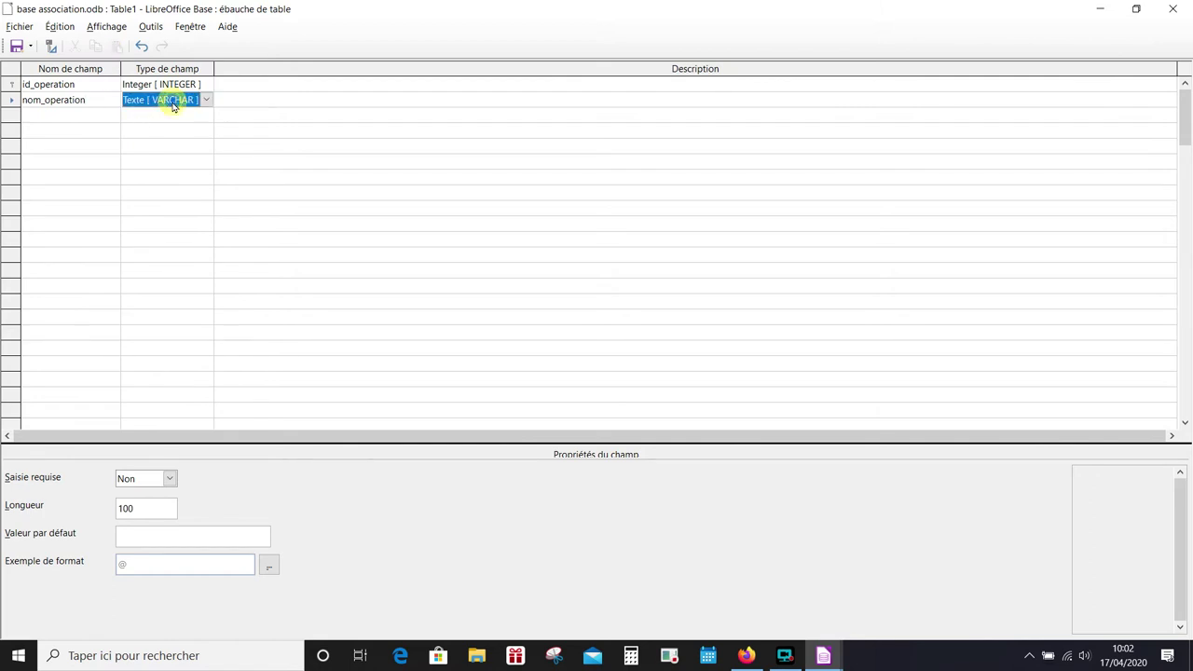
pyautogui.click(143, 481)
pyautogui.click(133, 493)
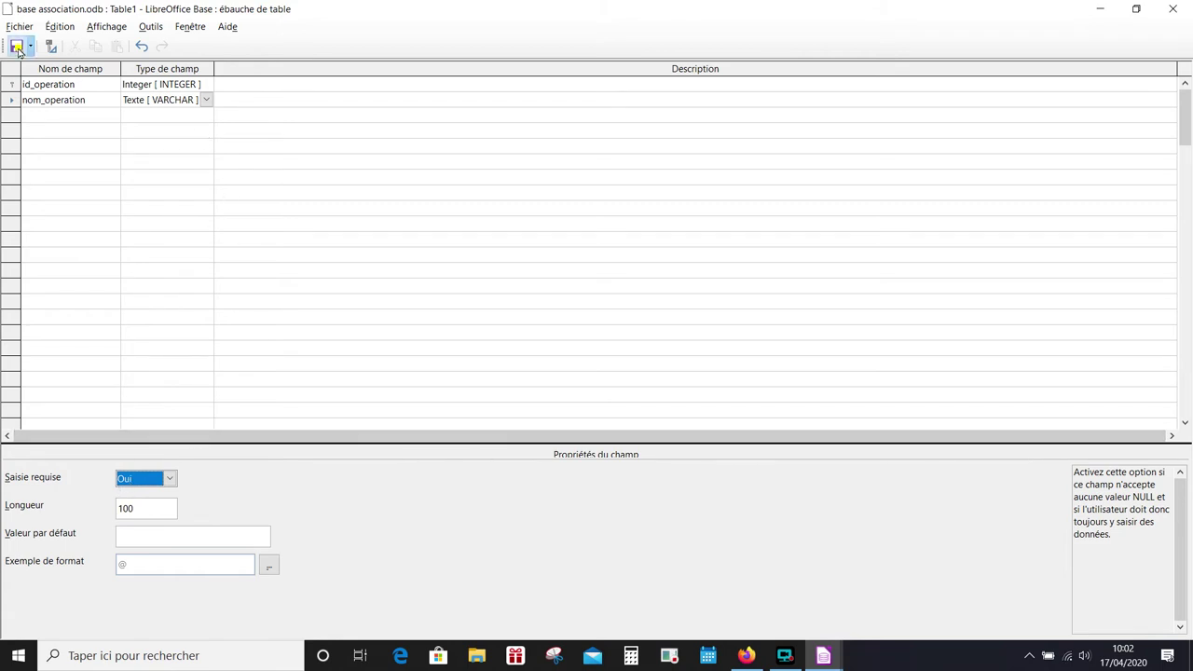
# - Save the table as t_type_op and close its design window, confirming Oui
pyautogui.click(16, 46)
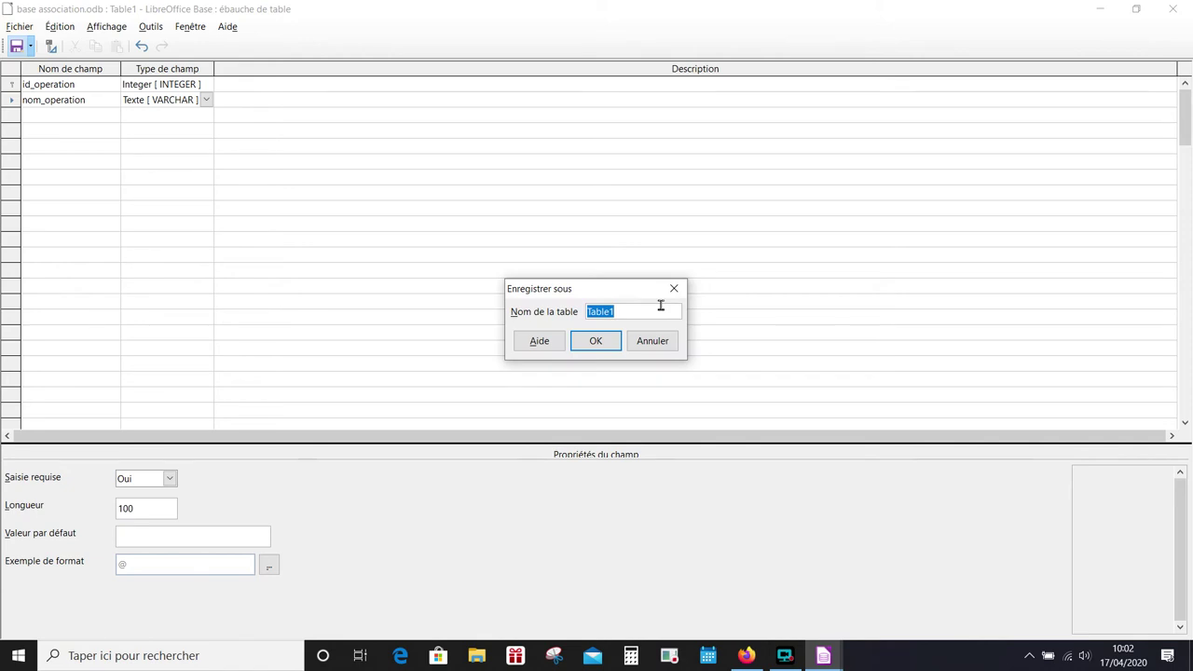
pyautogui.write('t_type_op')
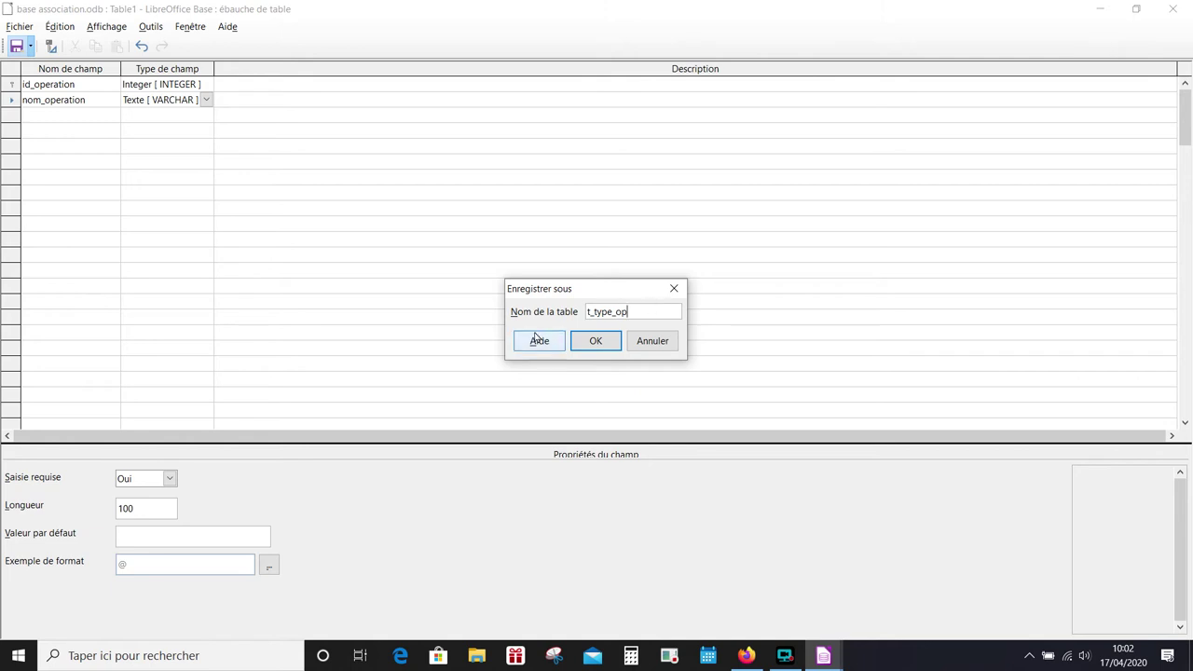
pyautogui.click(589, 344)
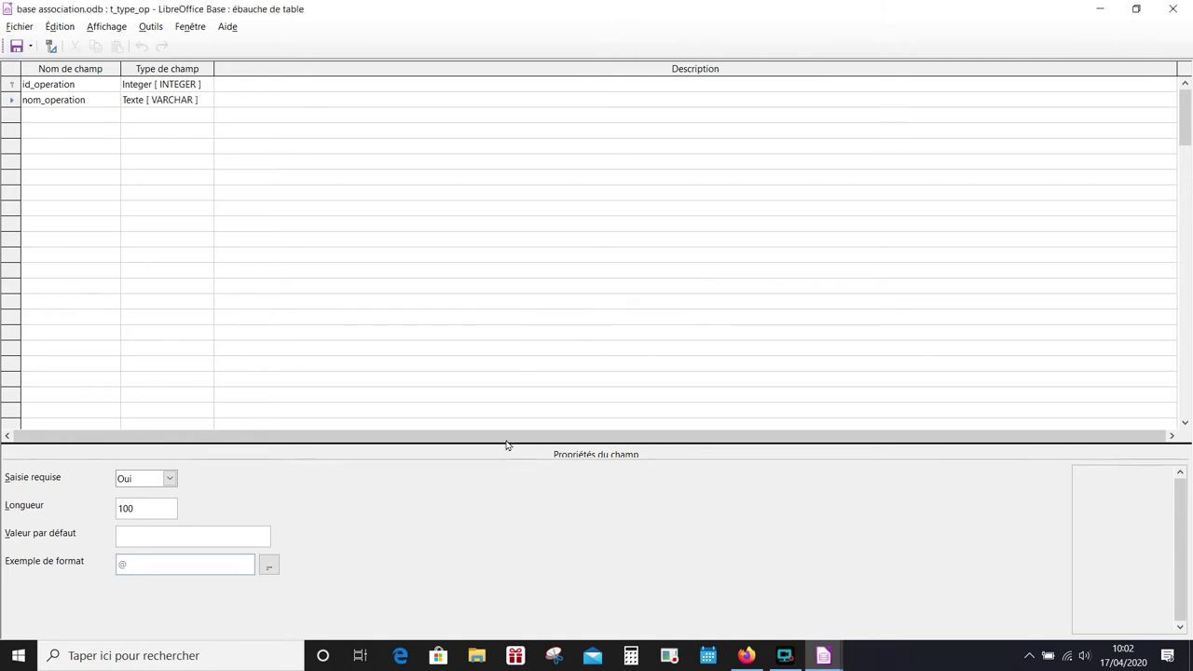
pyautogui.click(1172, 8)
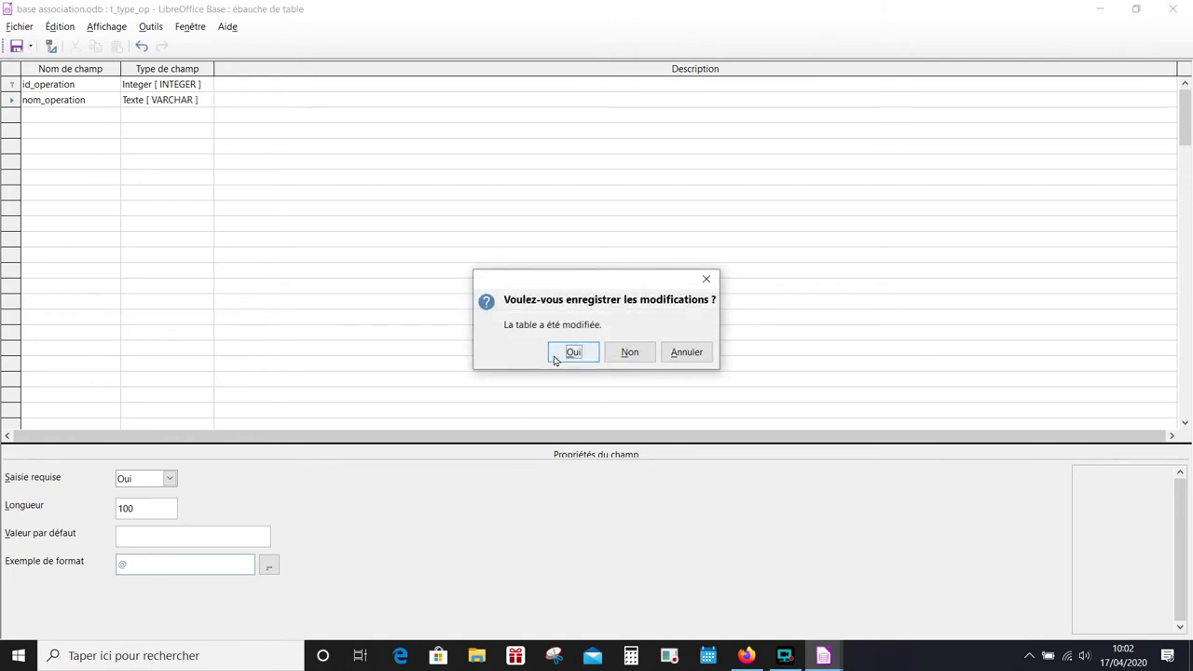
pyautogui.click(563, 355)
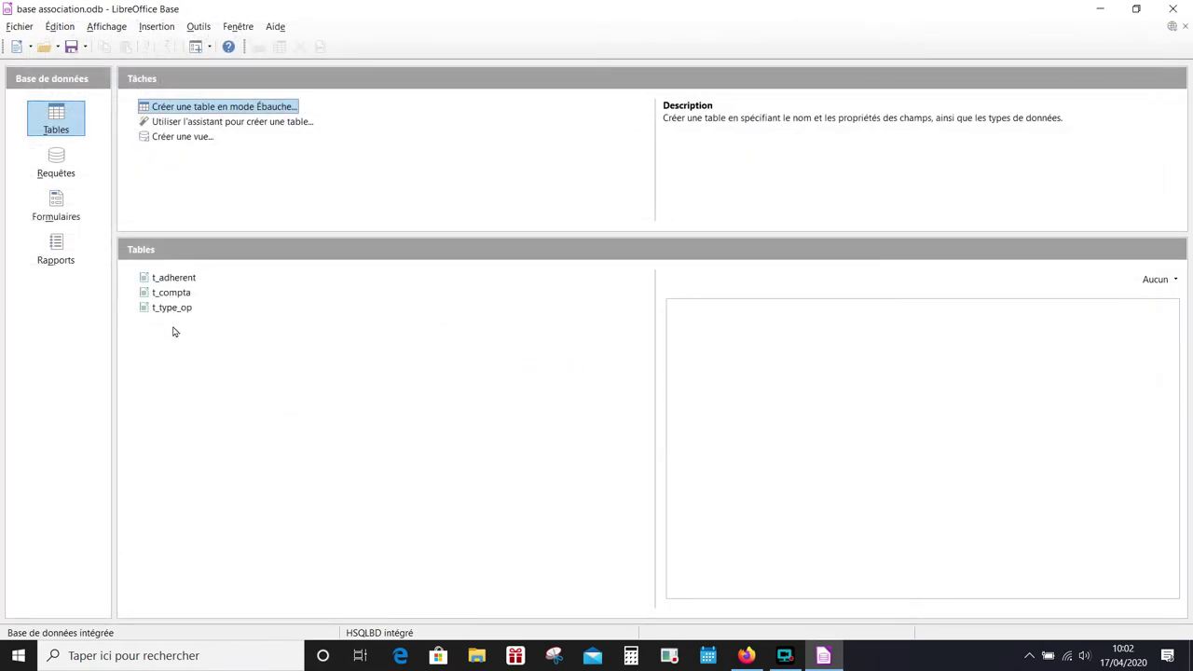
pyautogui.click(802, 665)
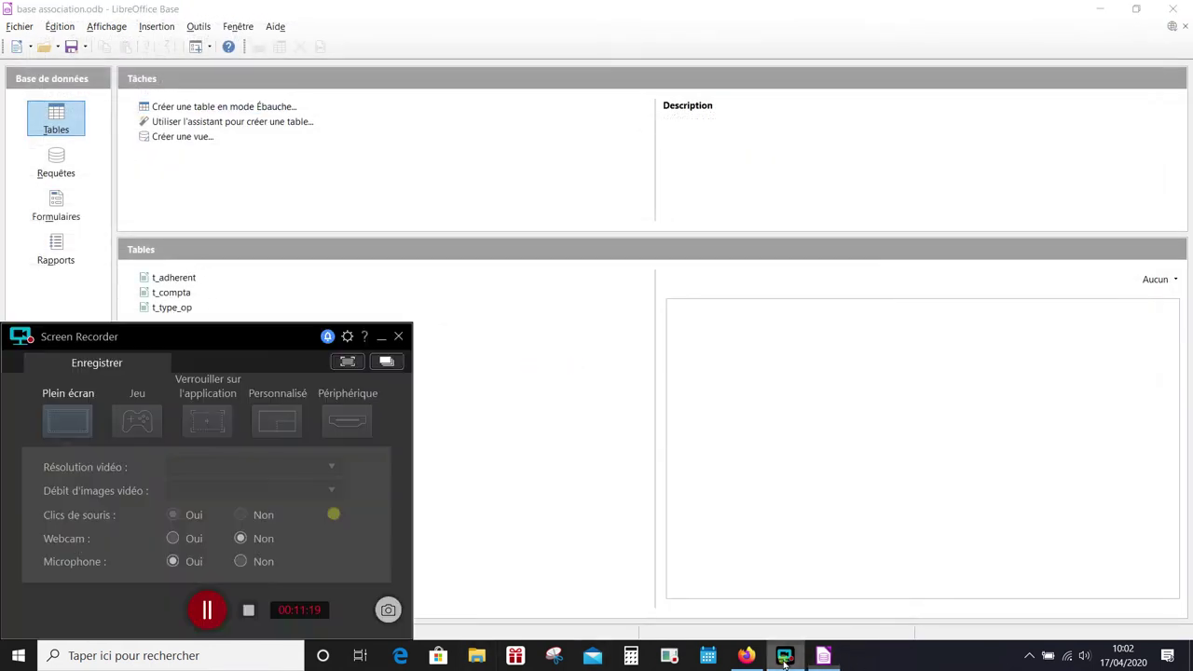
# - Open Outils > Relations and add t_type_op via Ajouter des tables
pyautogui.click(206, 609)
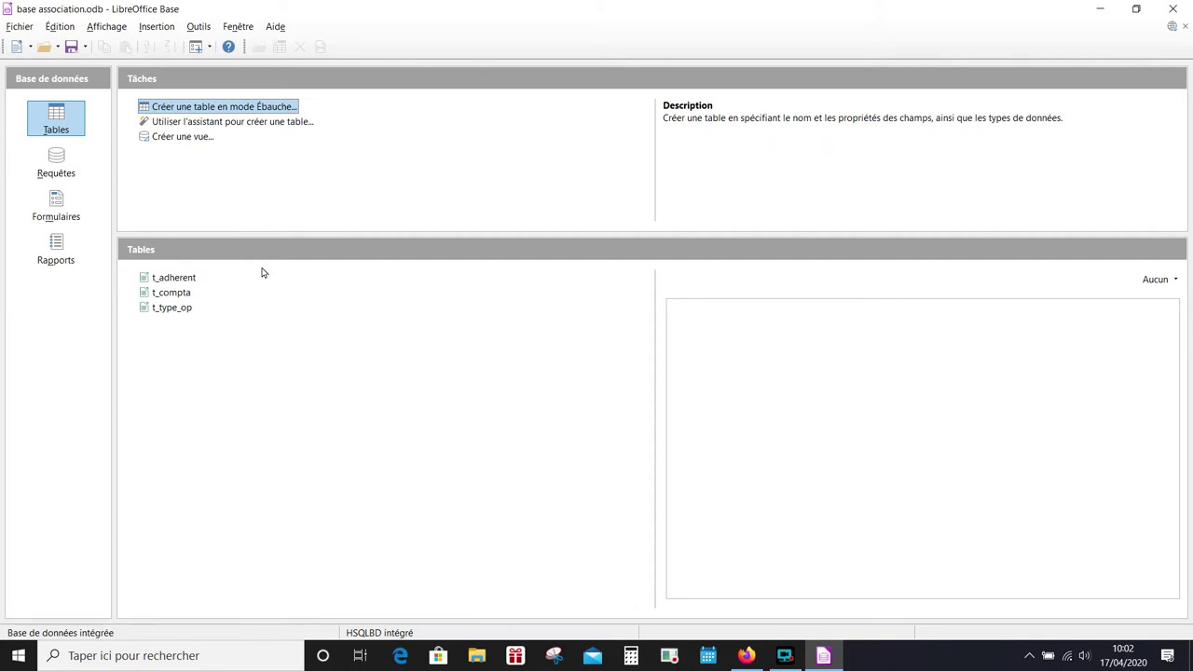
pyautogui.click(205, 28)
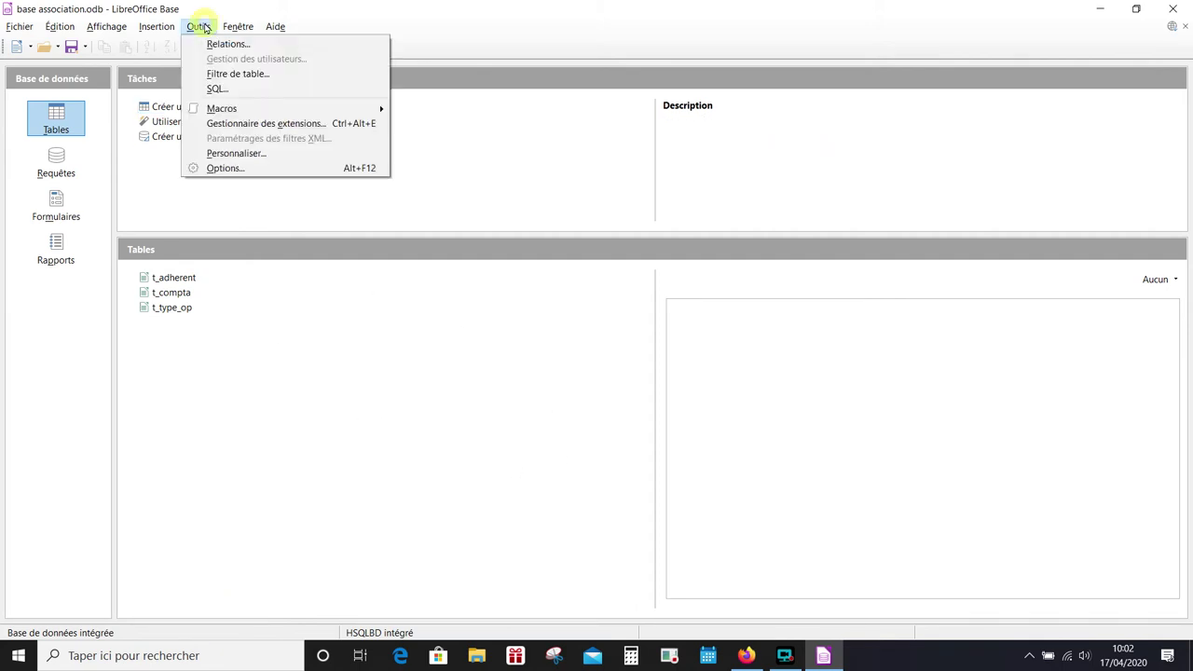
pyautogui.click(218, 43)
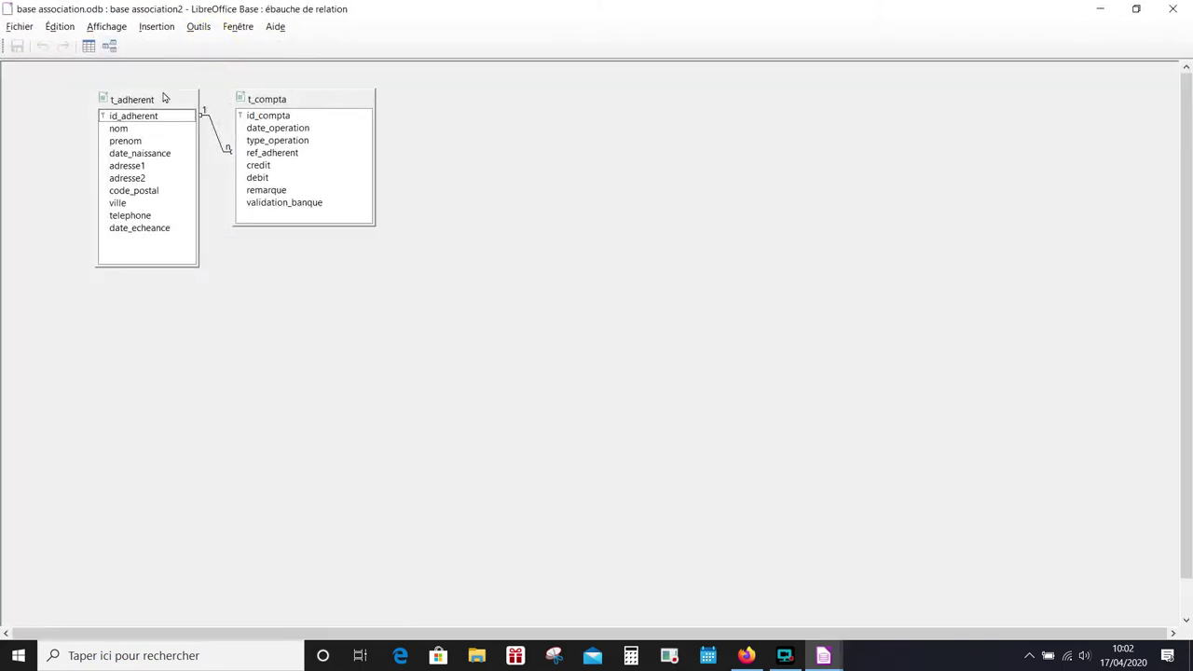
pyautogui.click(90, 53)
pyautogui.click(562, 257)
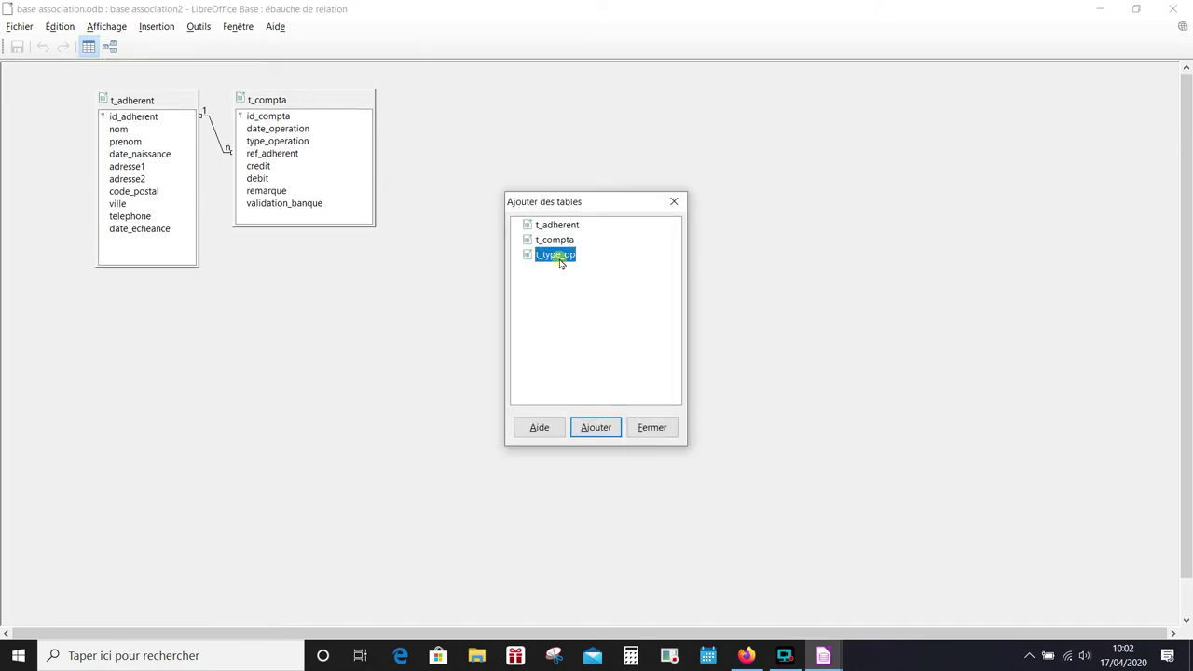
pyautogui.click(585, 427)
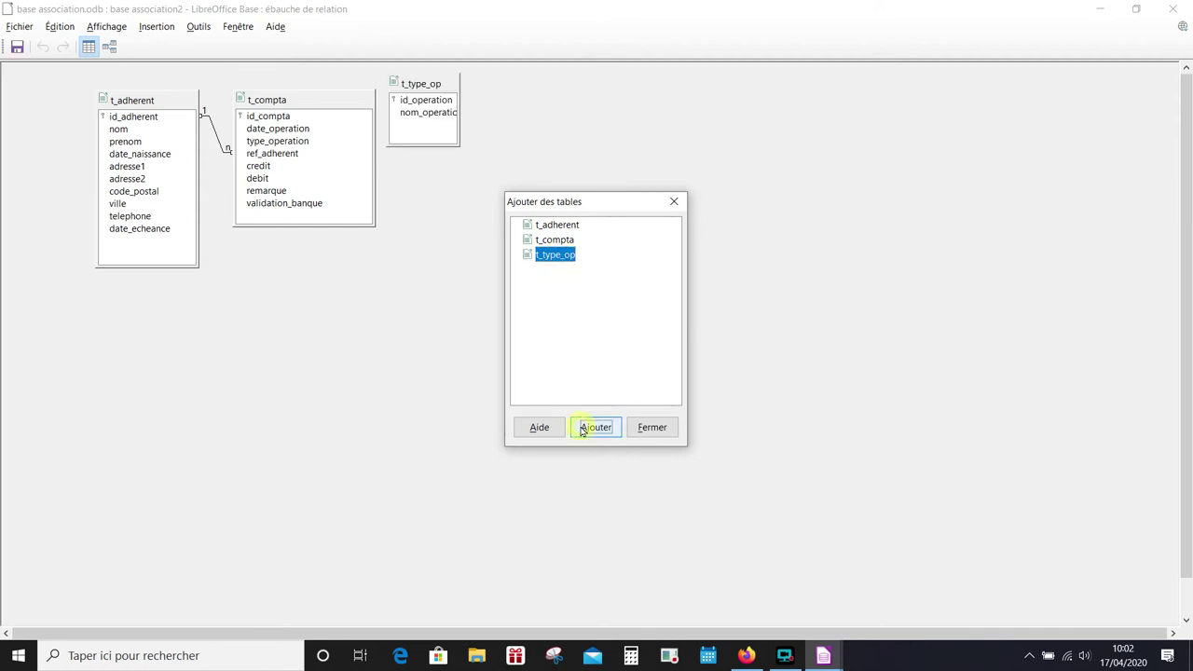
pyautogui.click(652, 427)
# - Link id_operation to t_compta's type_operation, then save and close the layout
pyautogui.click(437, 82)
pyautogui.moveTo(438, 82); pyautogui.dragTo(578, 141)
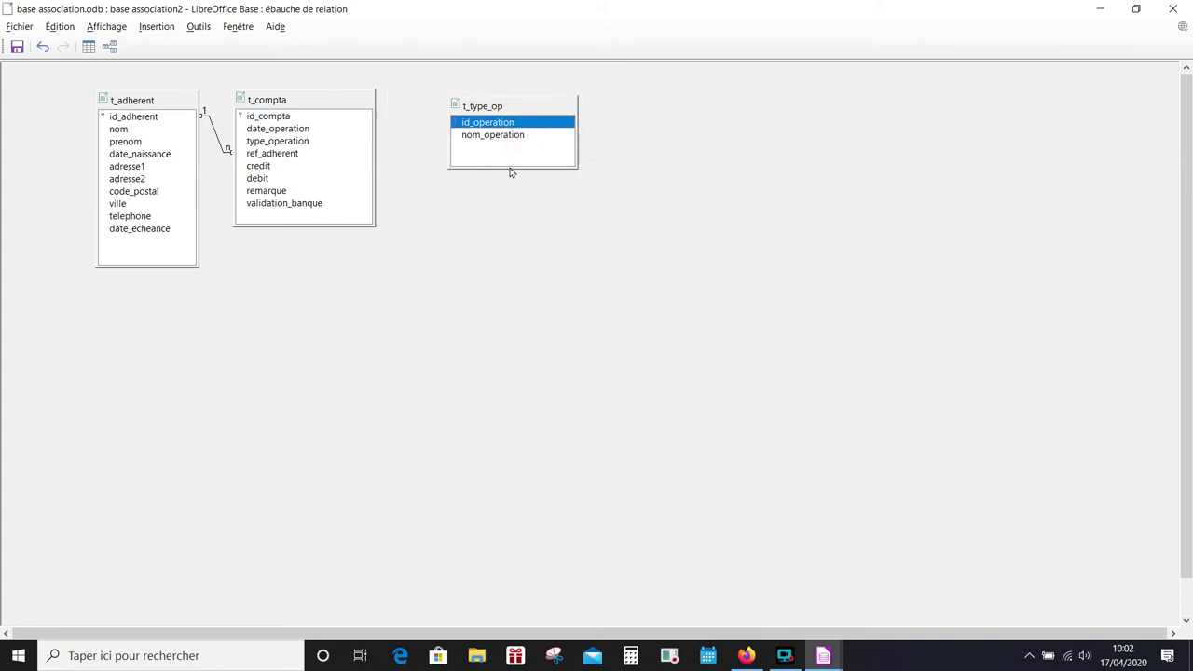
pyautogui.moveTo(509, 167); pyautogui.dragTo(509, 213)
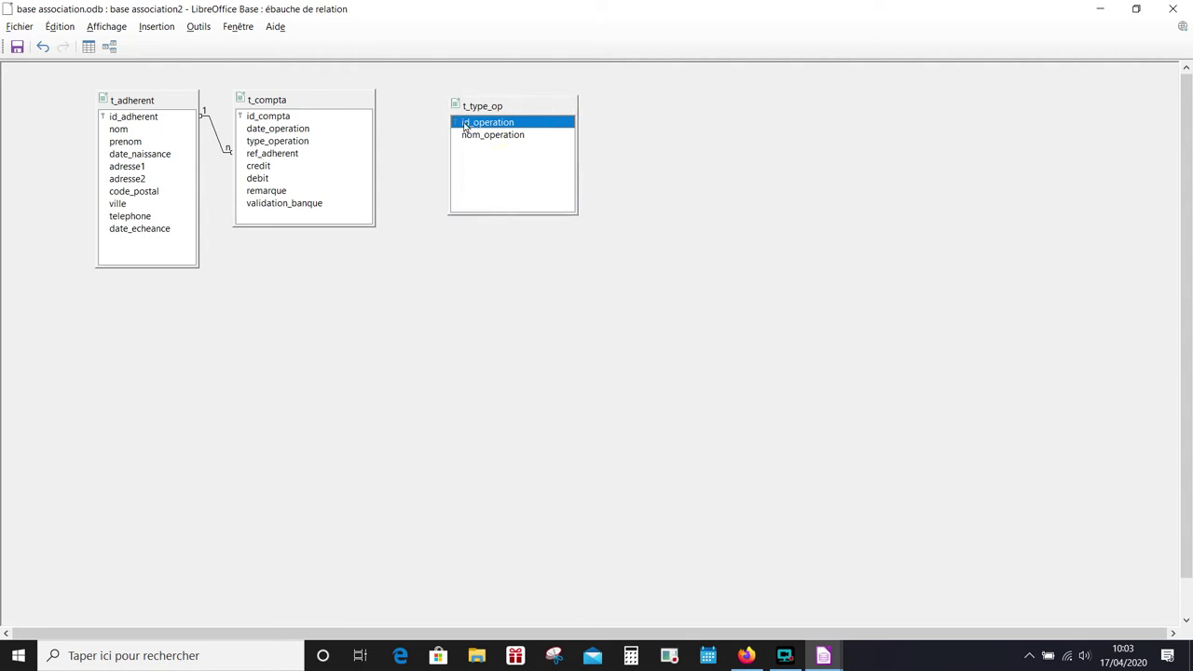
pyautogui.moveTo(471, 126); pyautogui.dragTo(343, 144)
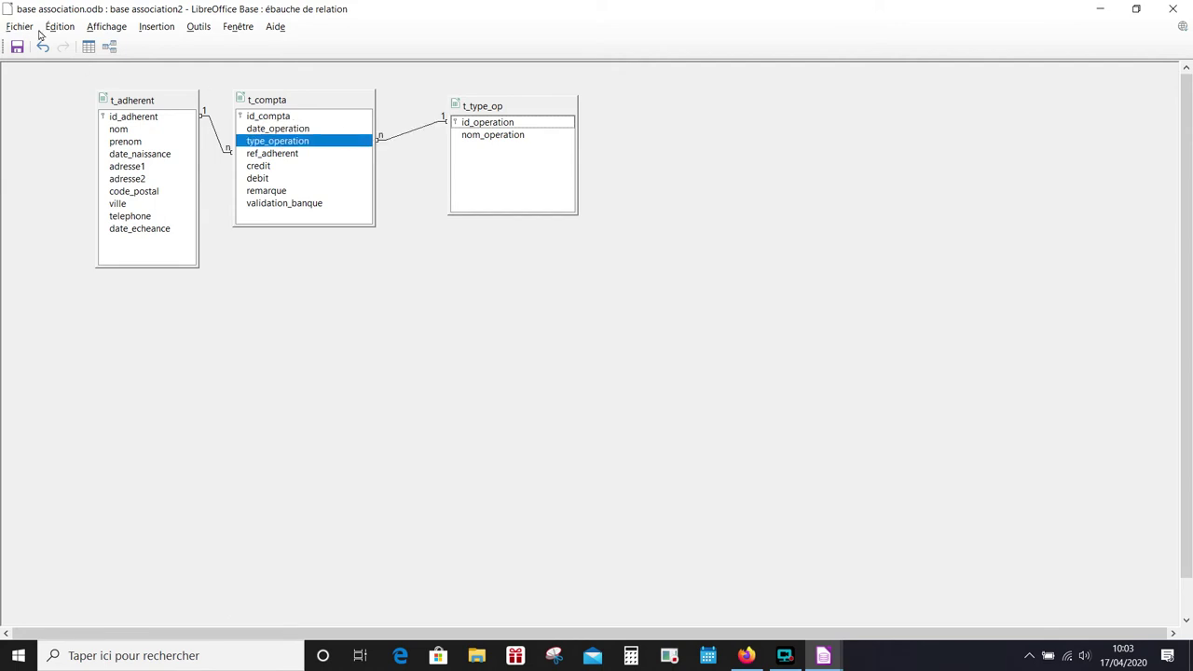
pyautogui.click(14, 46)
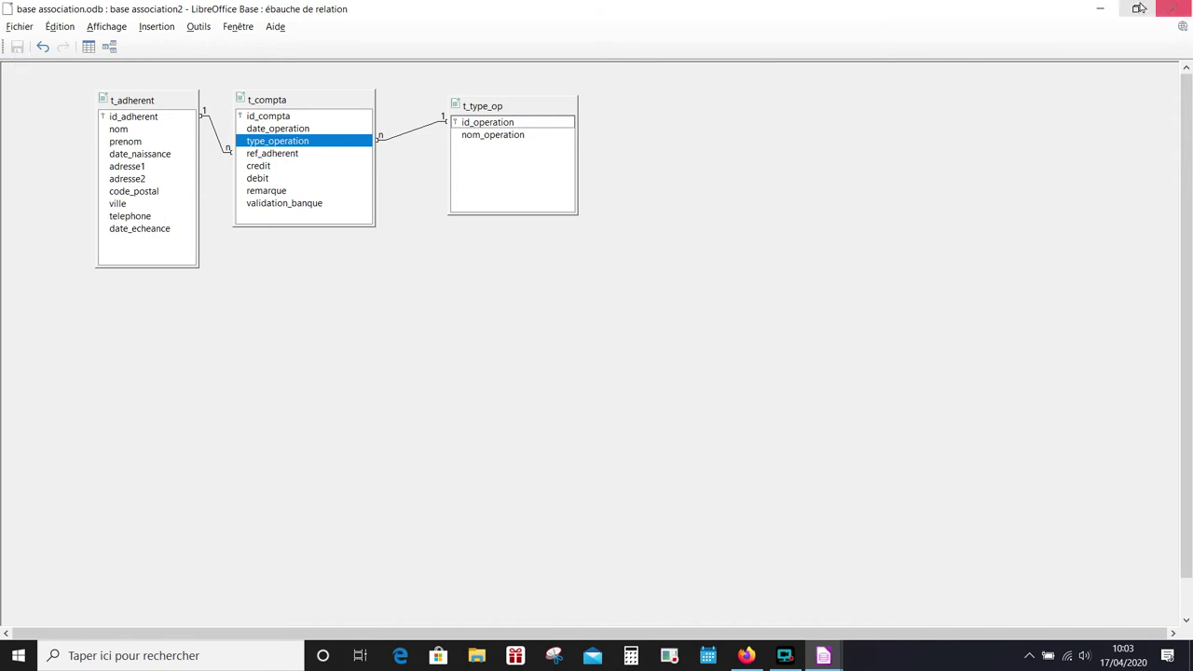
pyautogui.click(1172, 8)
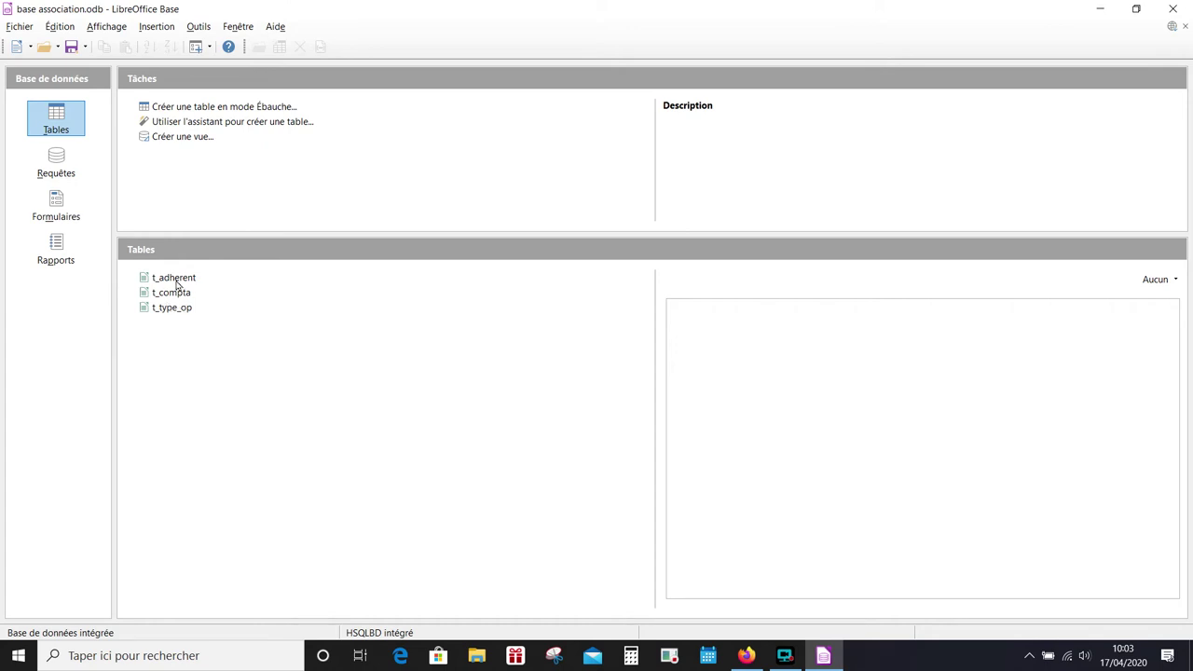
# - Open t_type_op and enter cotisation, remboursement frais, frais généraux and subvention
pyautogui.doubleClick(175, 309)
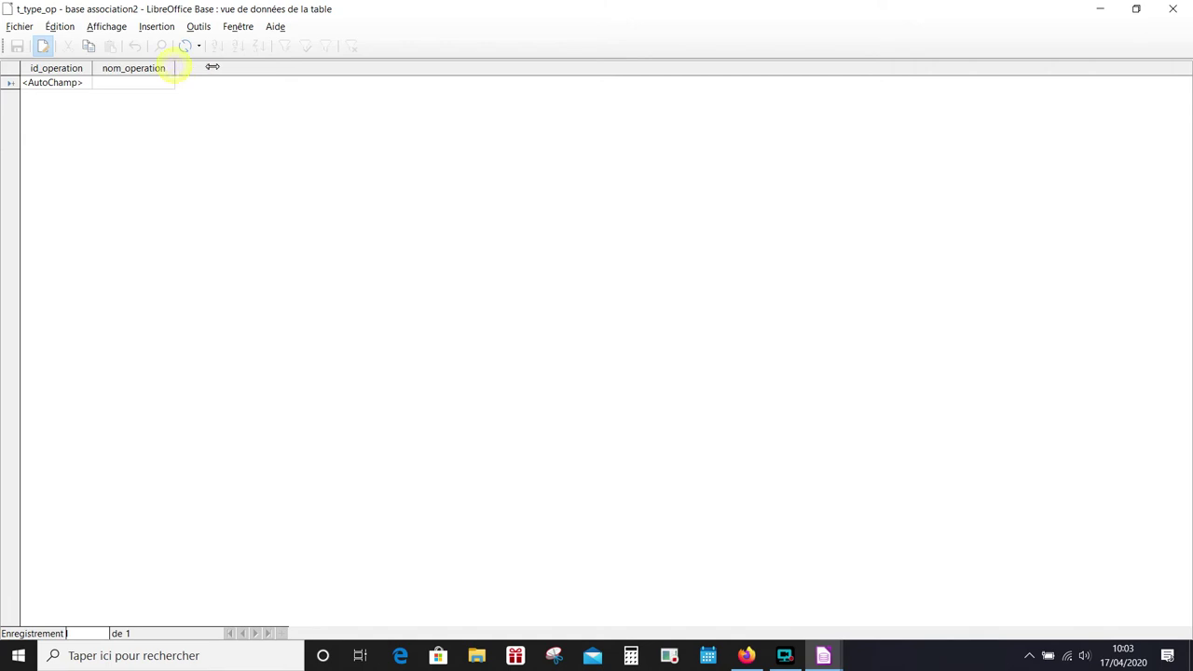
pyautogui.moveTo(174, 68); pyautogui.dragTo(212, 67)
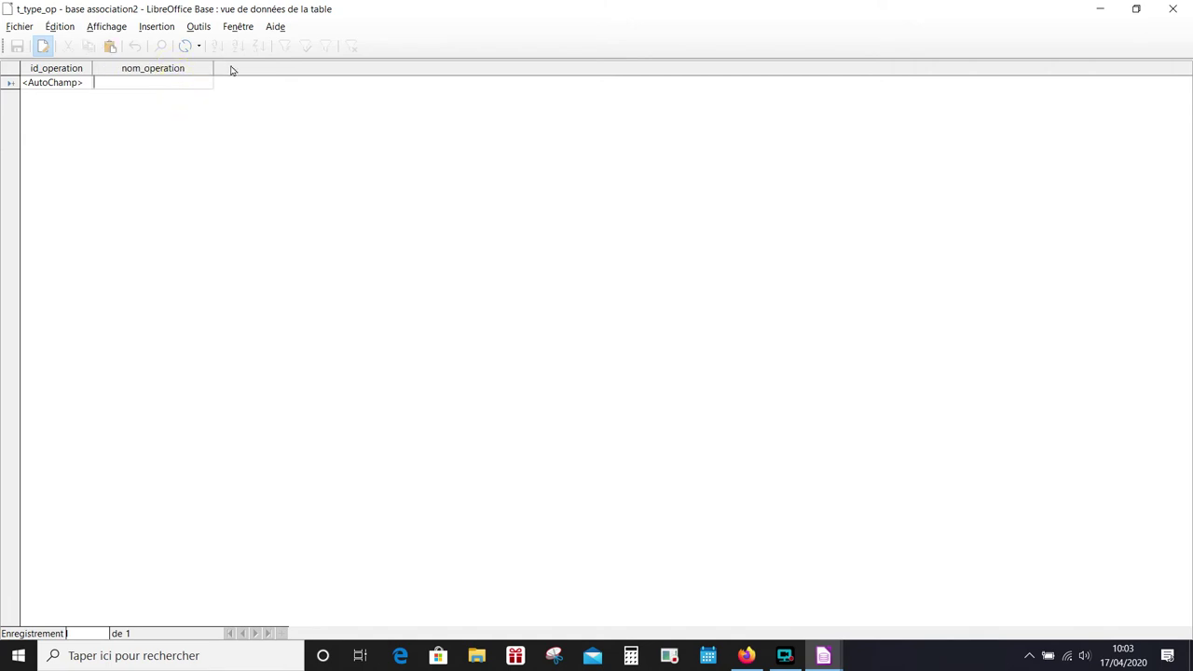
pyautogui.write('cotisation')
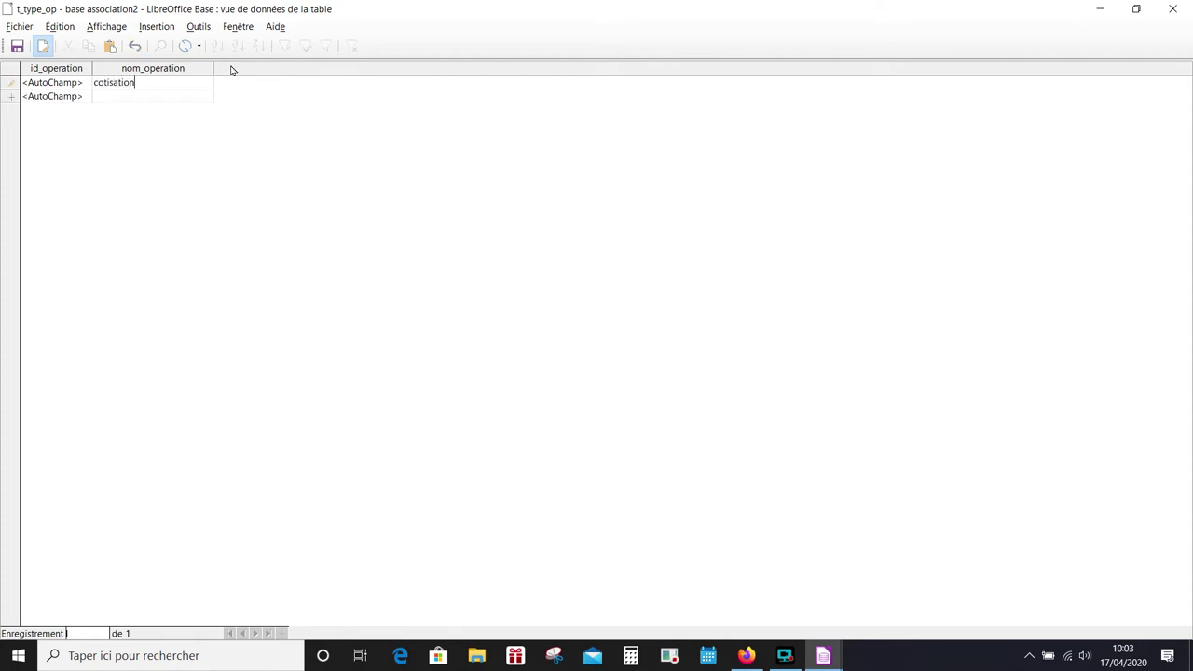
pyautogui.click(117, 99)
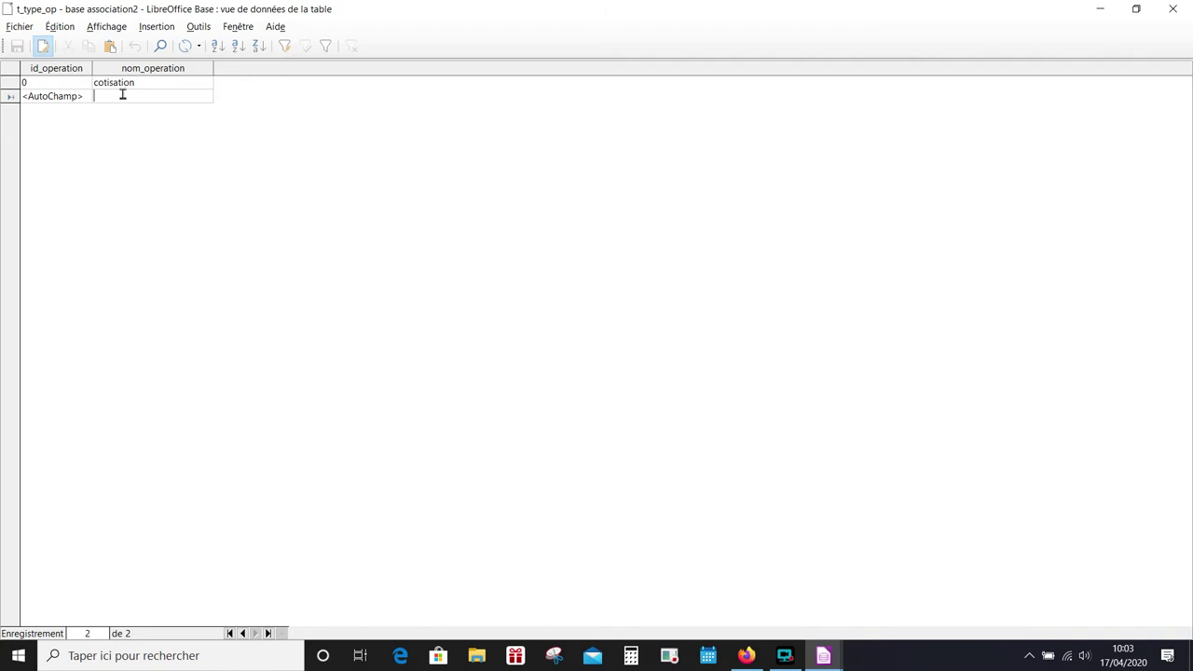
pyautogui.write('remboursement frais')
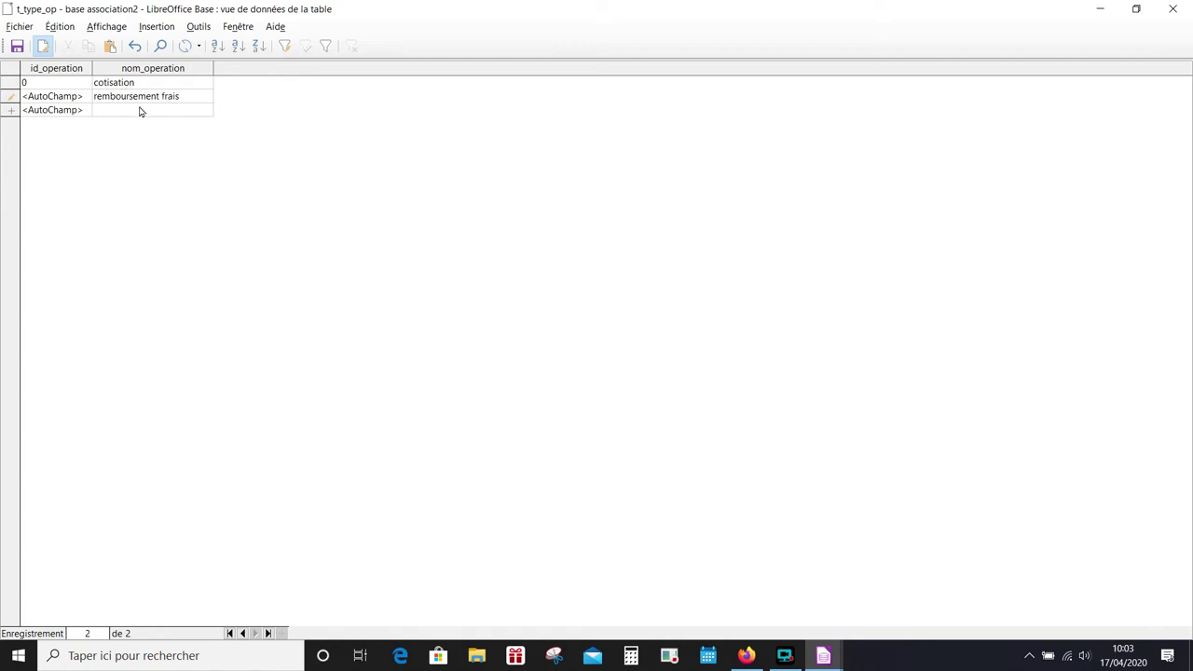
pyautogui.click(134, 110)
pyautogui.write('frais généraux')
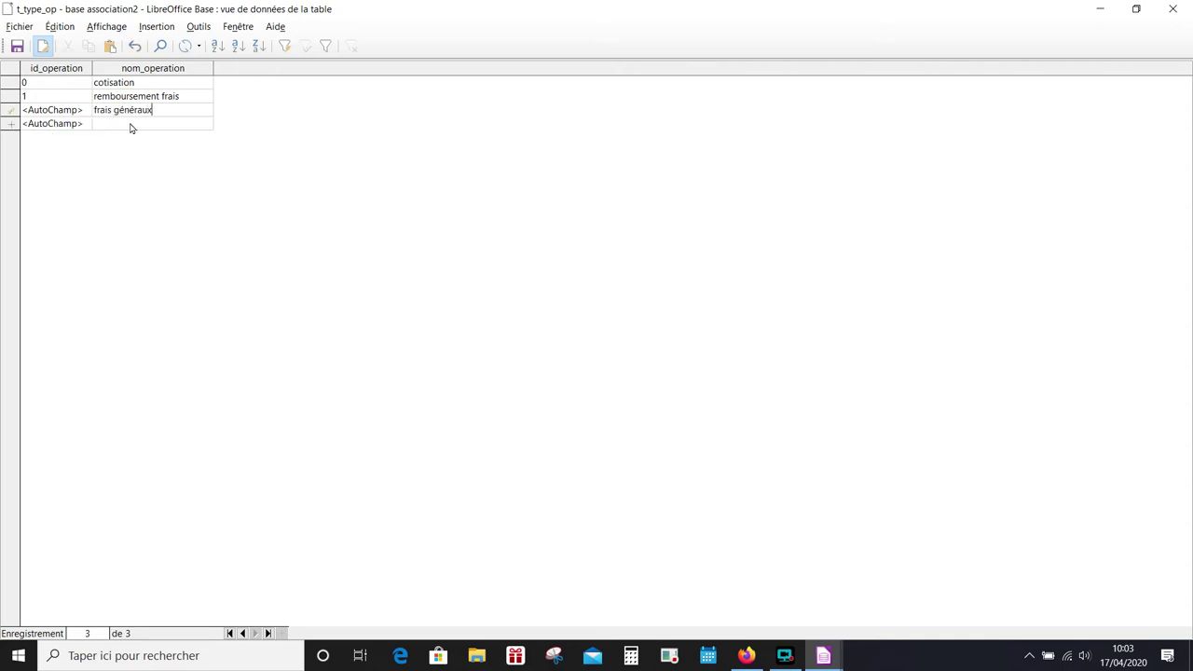
pyautogui.click(131, 124)
pyautogui.write('subvention')
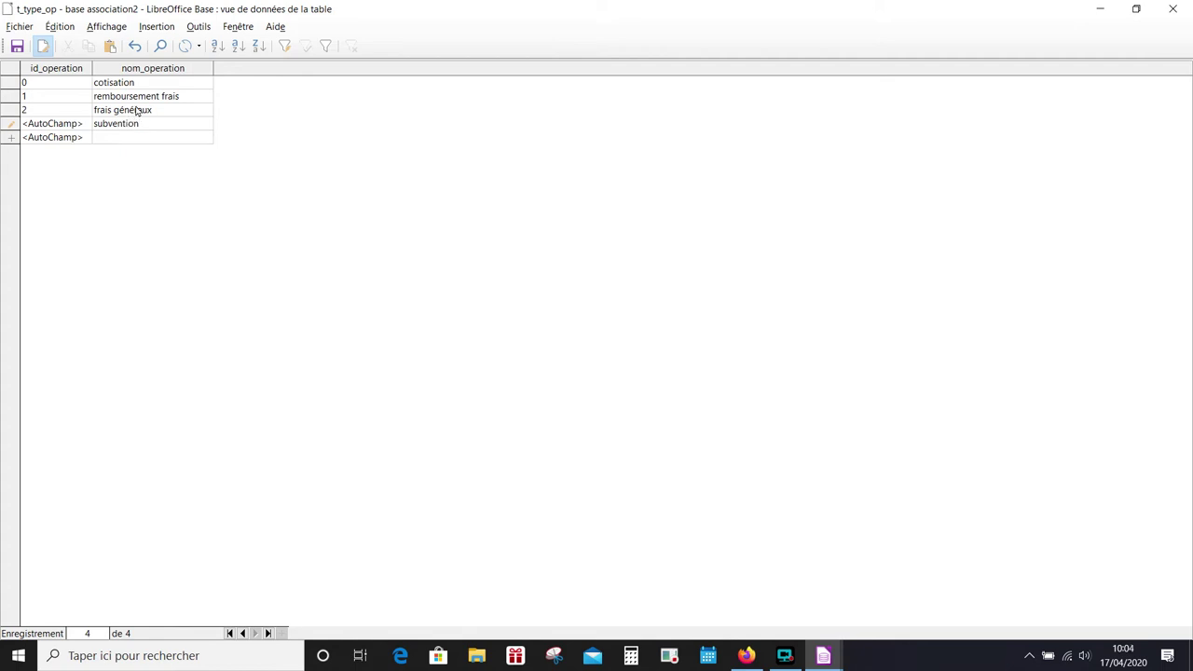
pyautogui.click(166, 113)
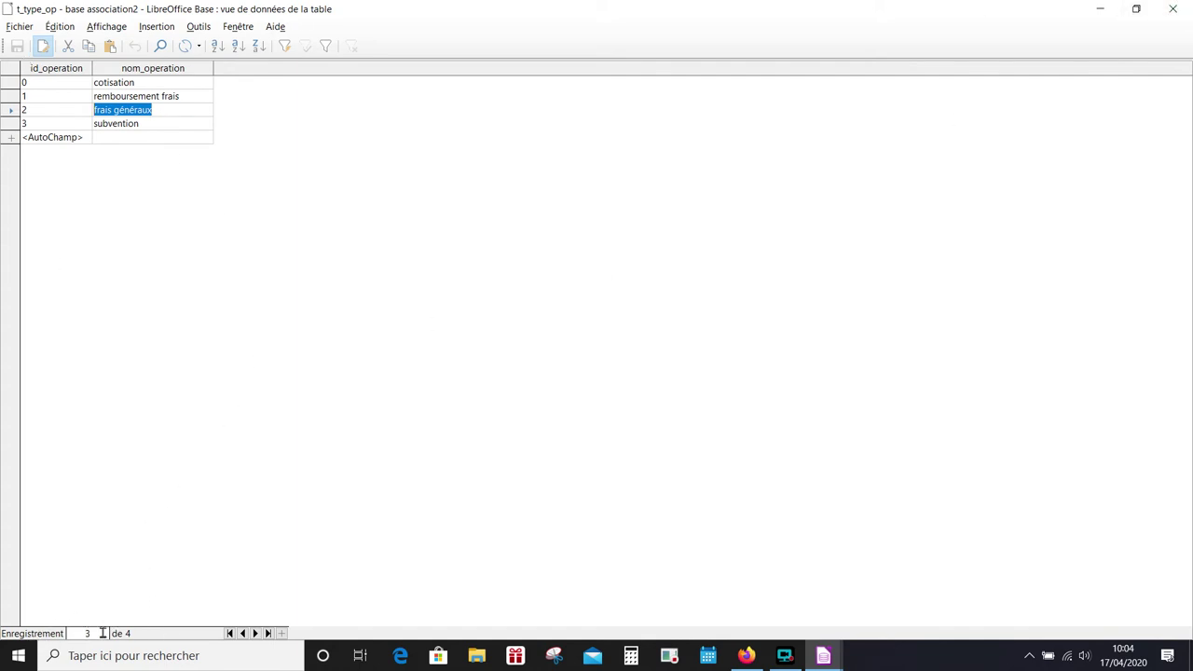
# - Review the entered records and close the t_type_op data window
pyautogui.click(163, 125)
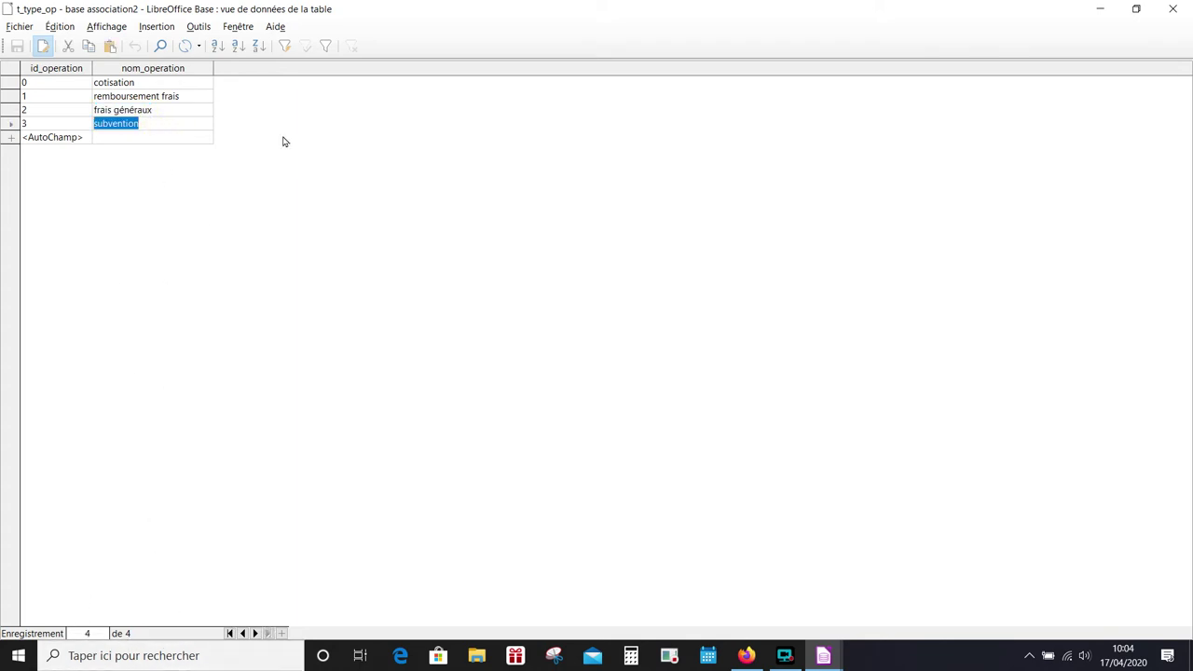
pyautogui.click(198, 98)
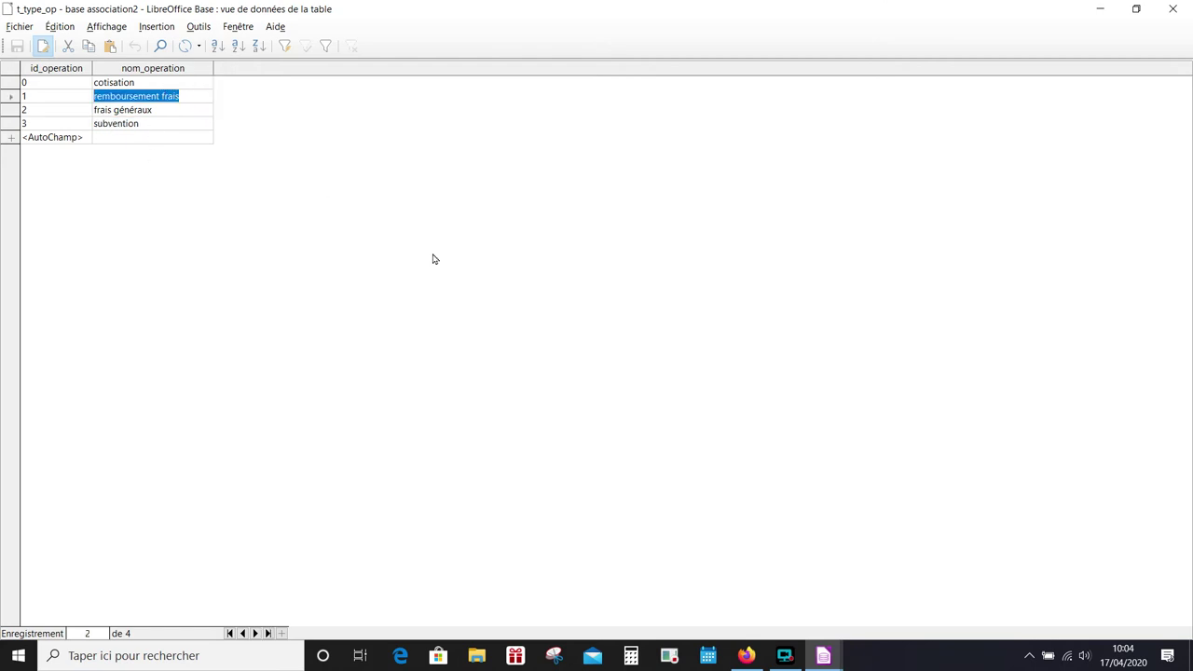
pyautogui.click(1172, 8)
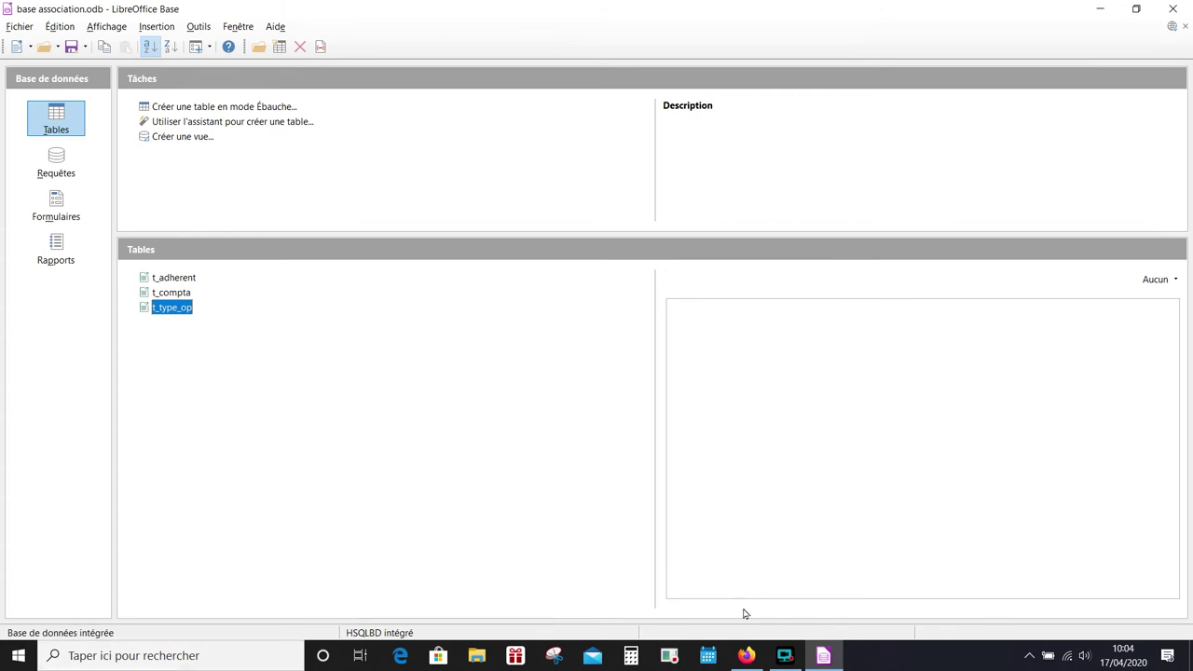
# - Go to Formulaires and launch 'Utiliser l'assistant pour créer un formulaire...'
pyautogui.click(784, 655)
pyautogui.click(214, 616)
pyautogui.click(69, 211)
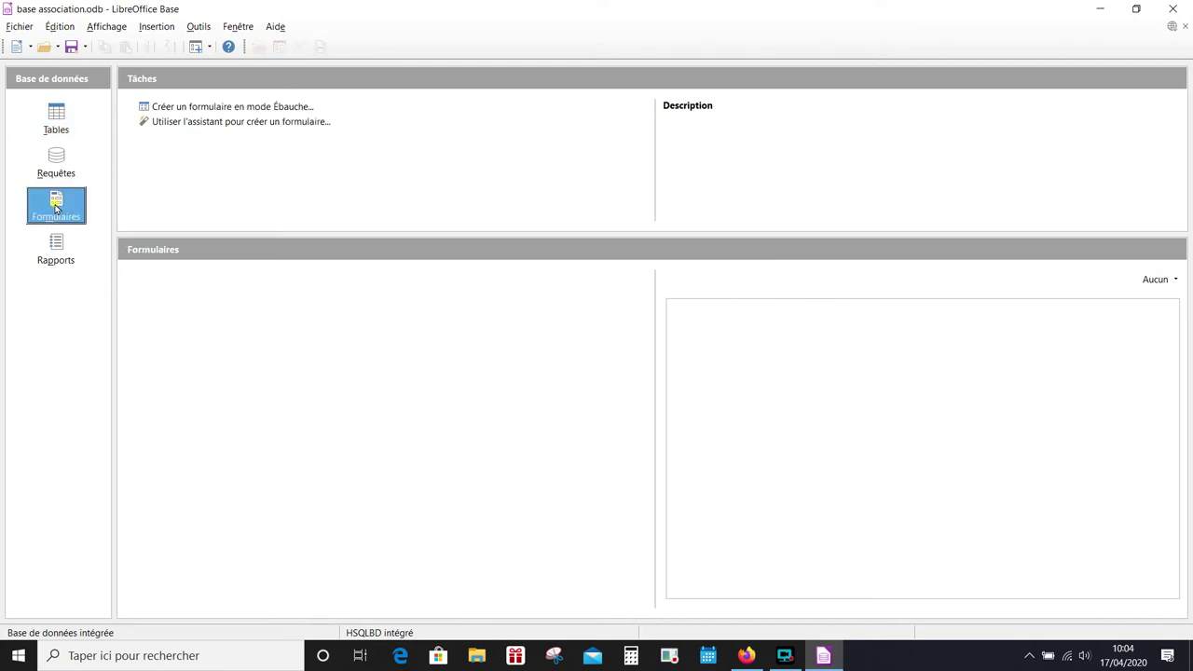
pyautogui.click(235, 123)
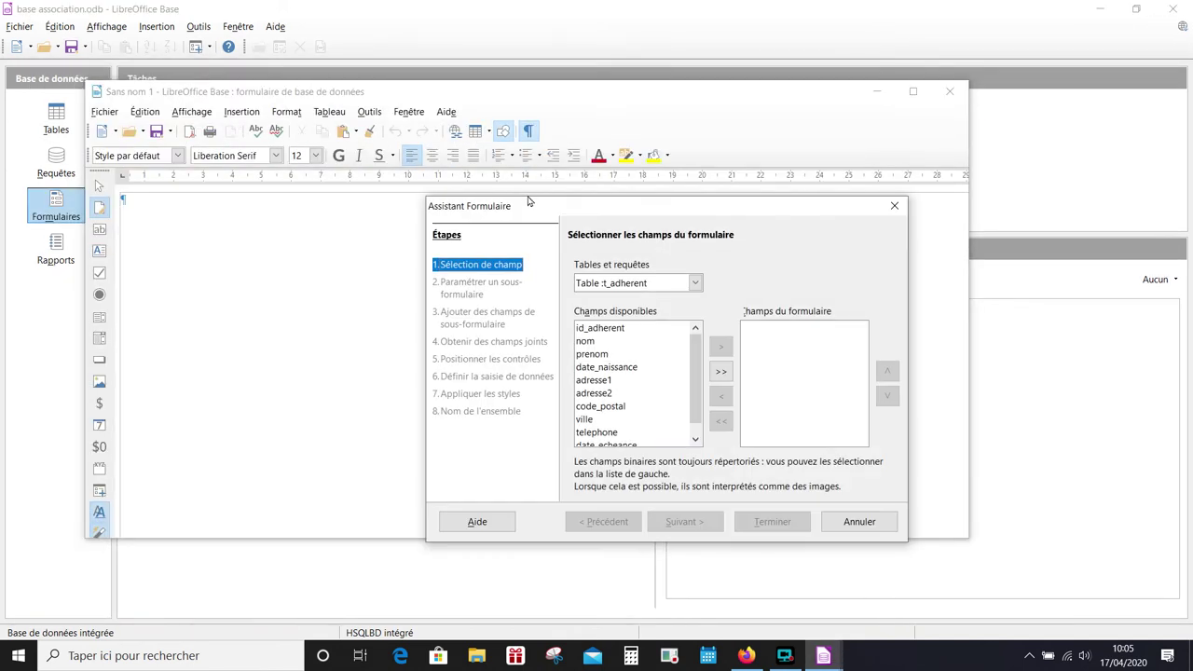
# - Add all t_adherent fields and choose the Columns – Labels Left layout
pyautogui.moveTo(530, 209); pyautogui.dragTo(359, 174)
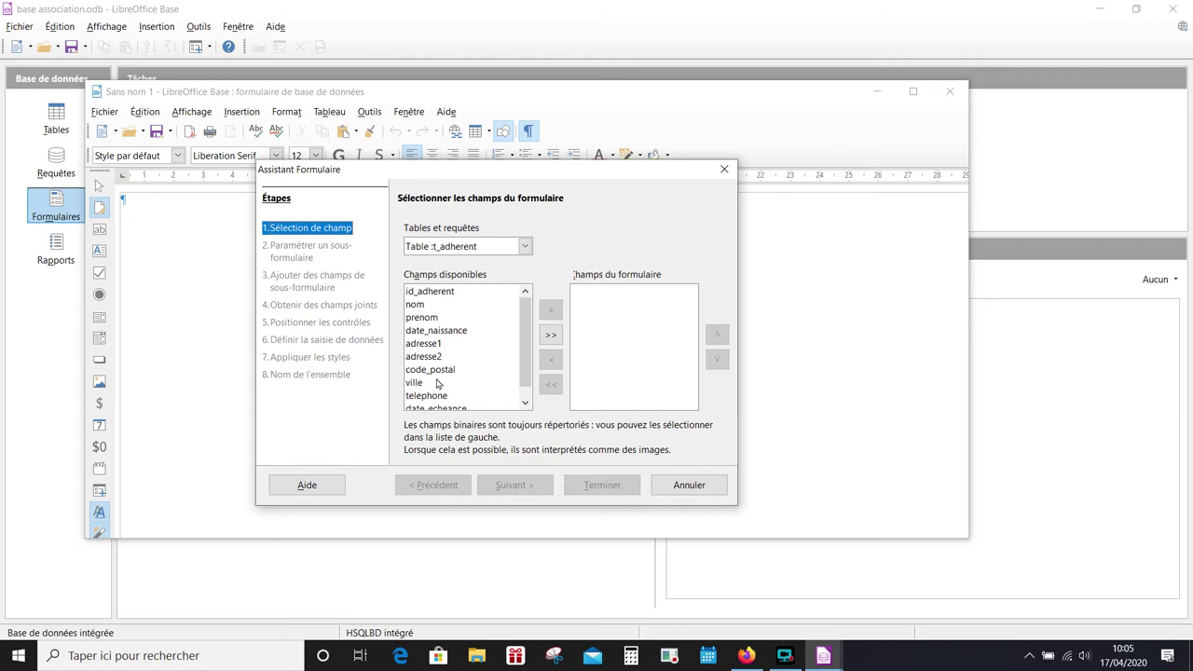
pyautogui.click(550, 337)
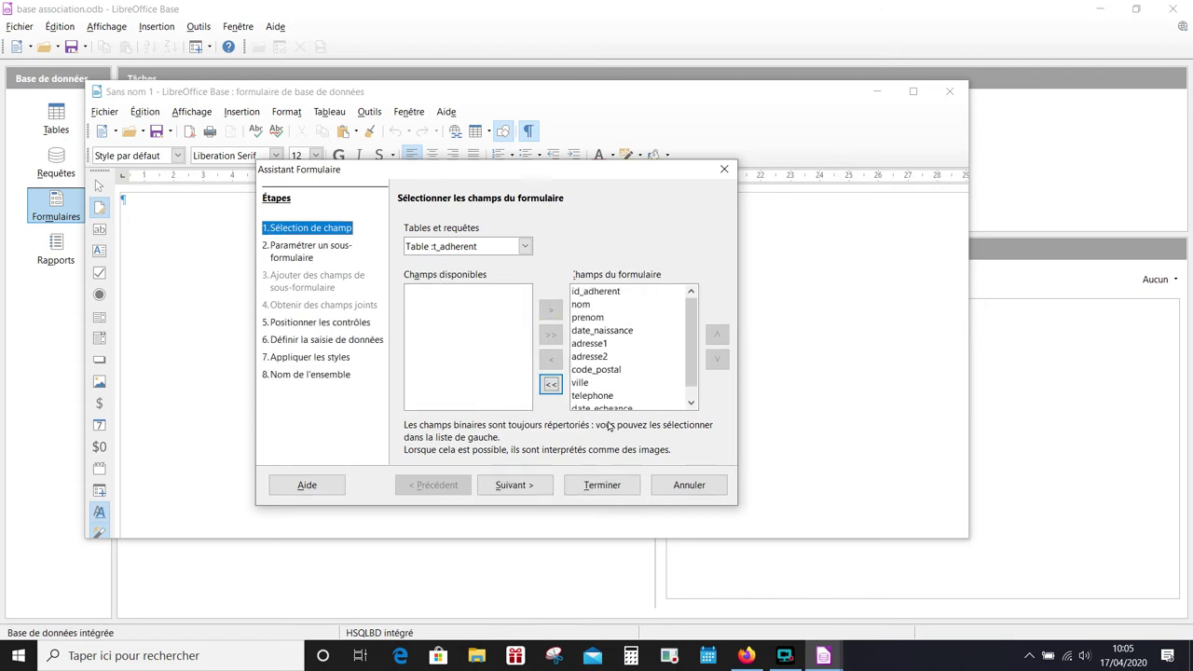
pyautogui.click(527, 485)
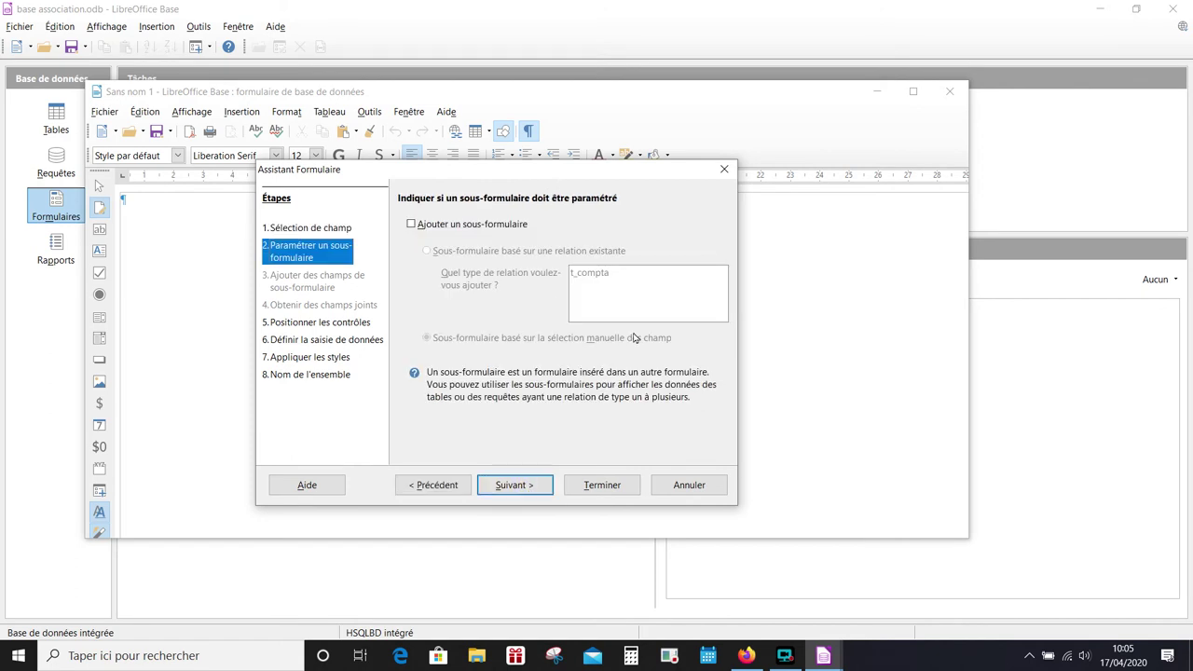
pyautogui.click(510, 485)
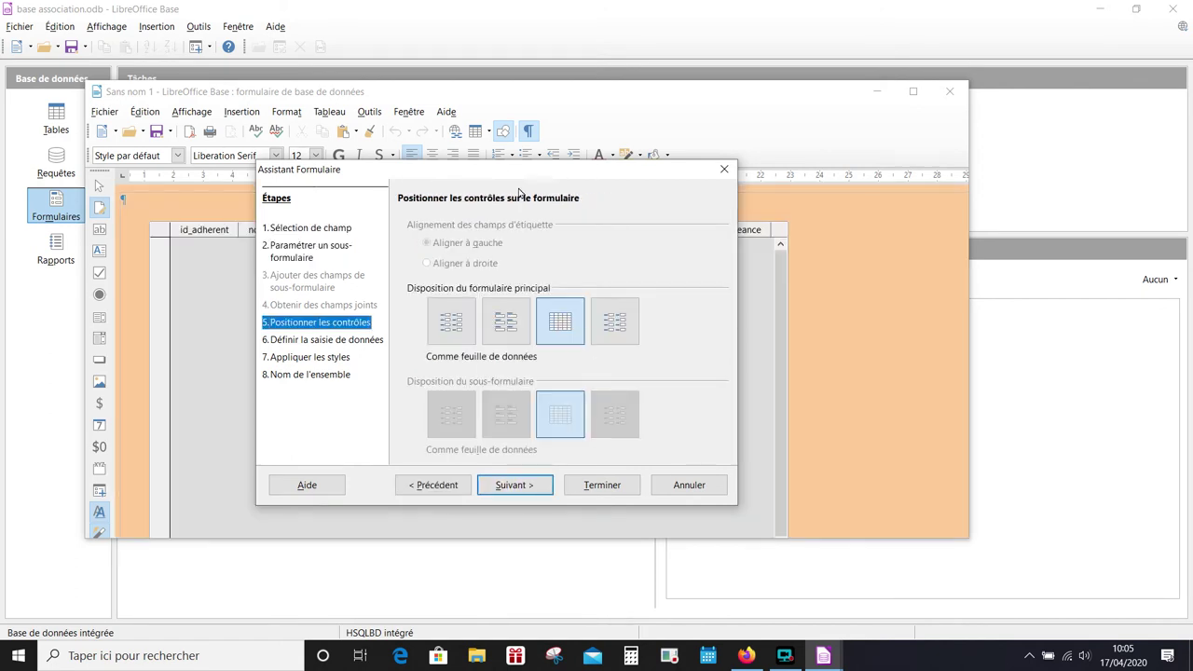
pyautogui.moveTo(513, 166); pyautogui.dragTo(548, 173)
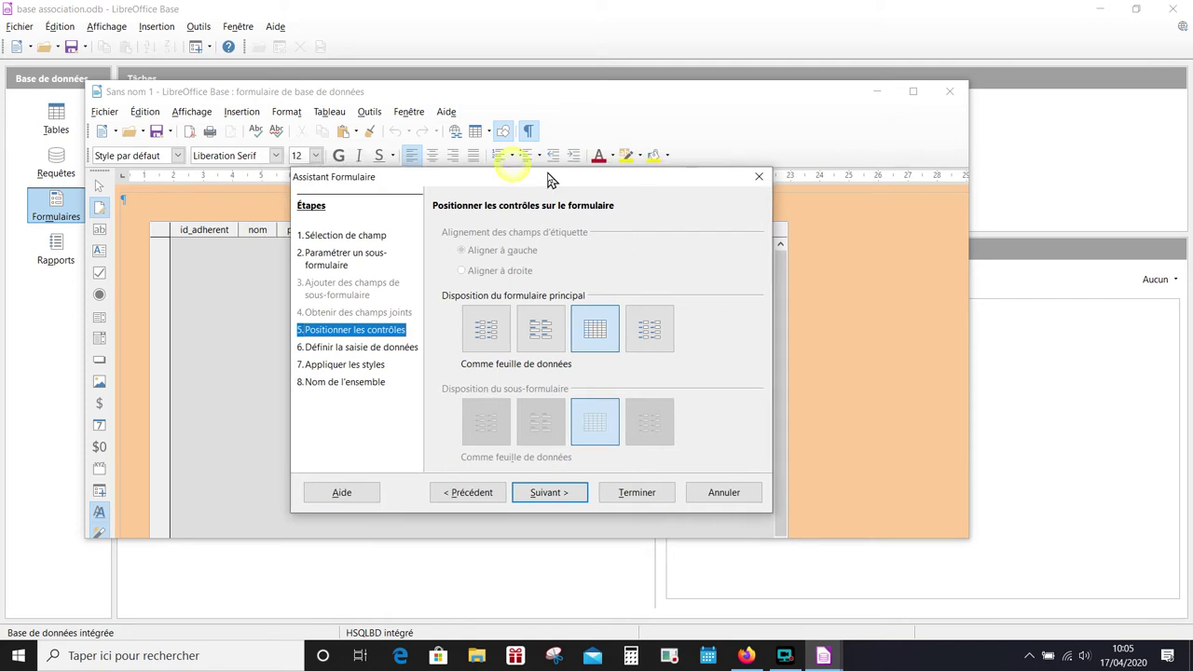
pyautogui.click(485, 328)
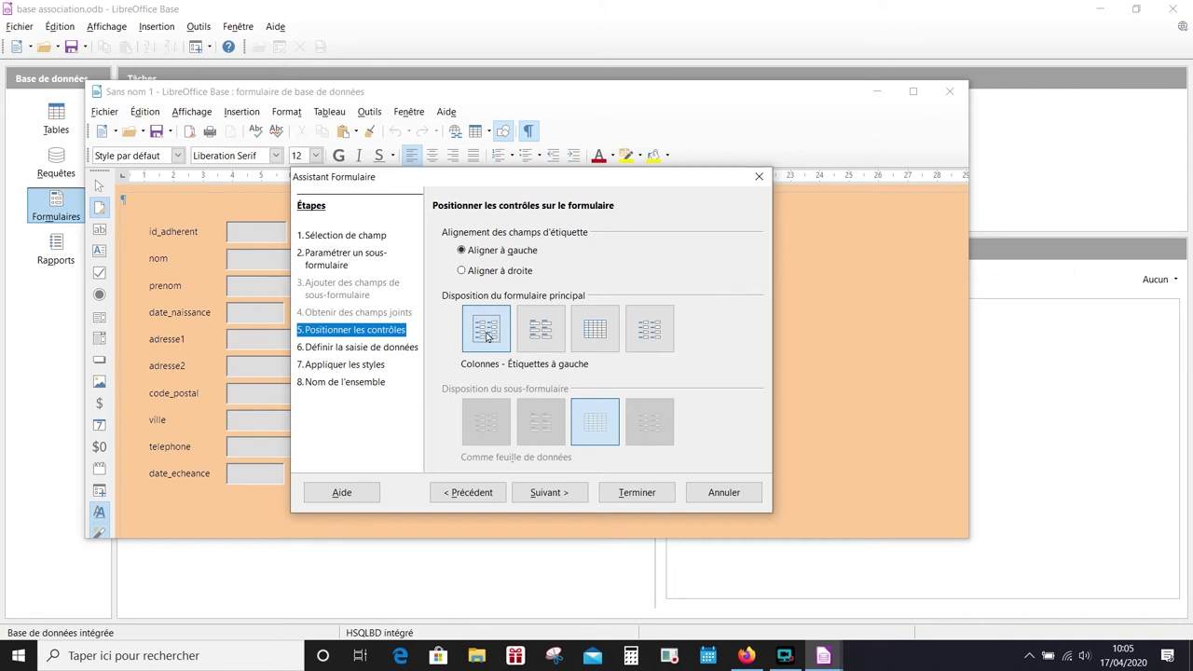
# - Name the form f_adherent and finish the wizard
pyautogui.click(550, 491)
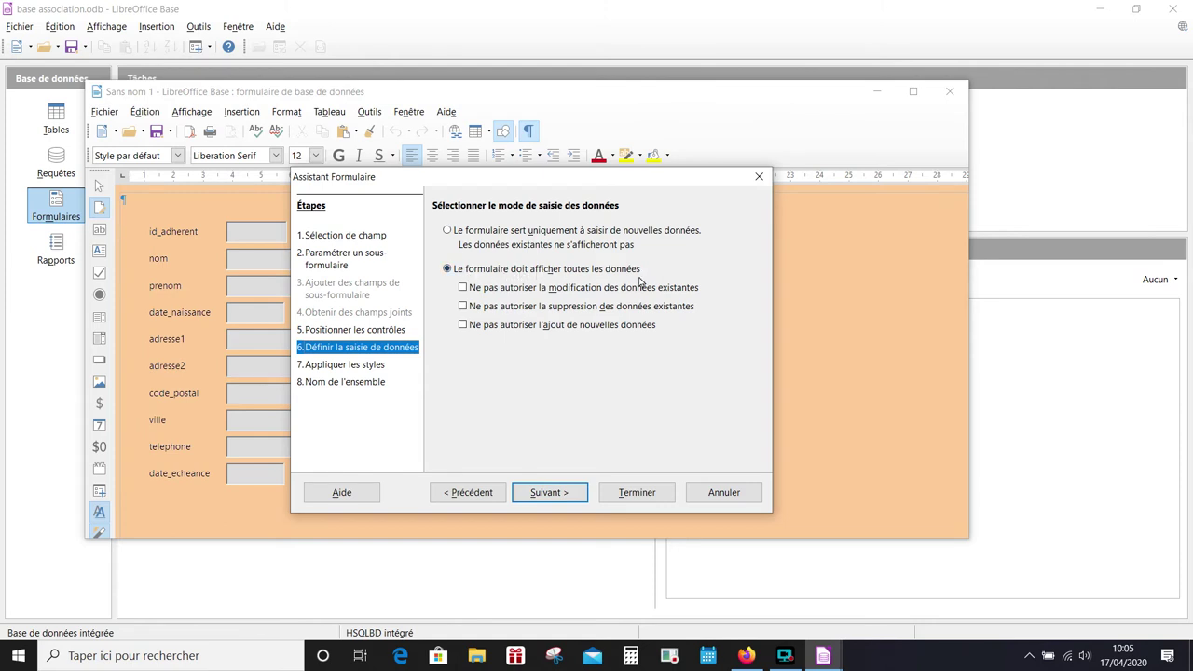
pyautogui.click(566, 497)
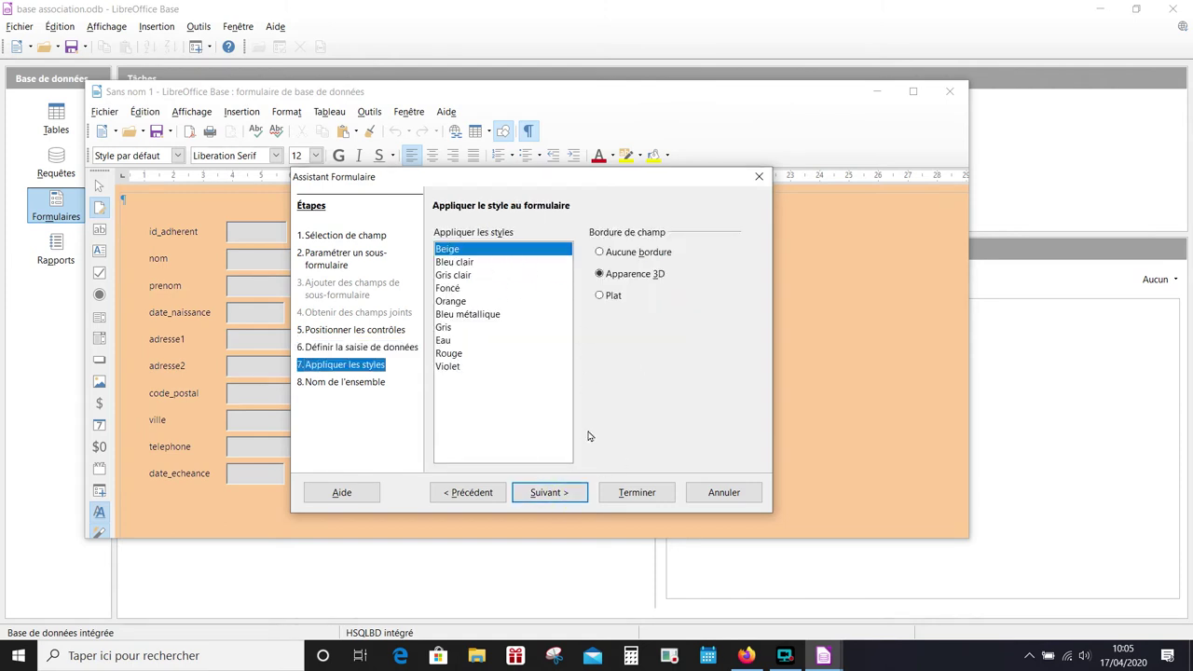
pyautogui.click(554, 494)
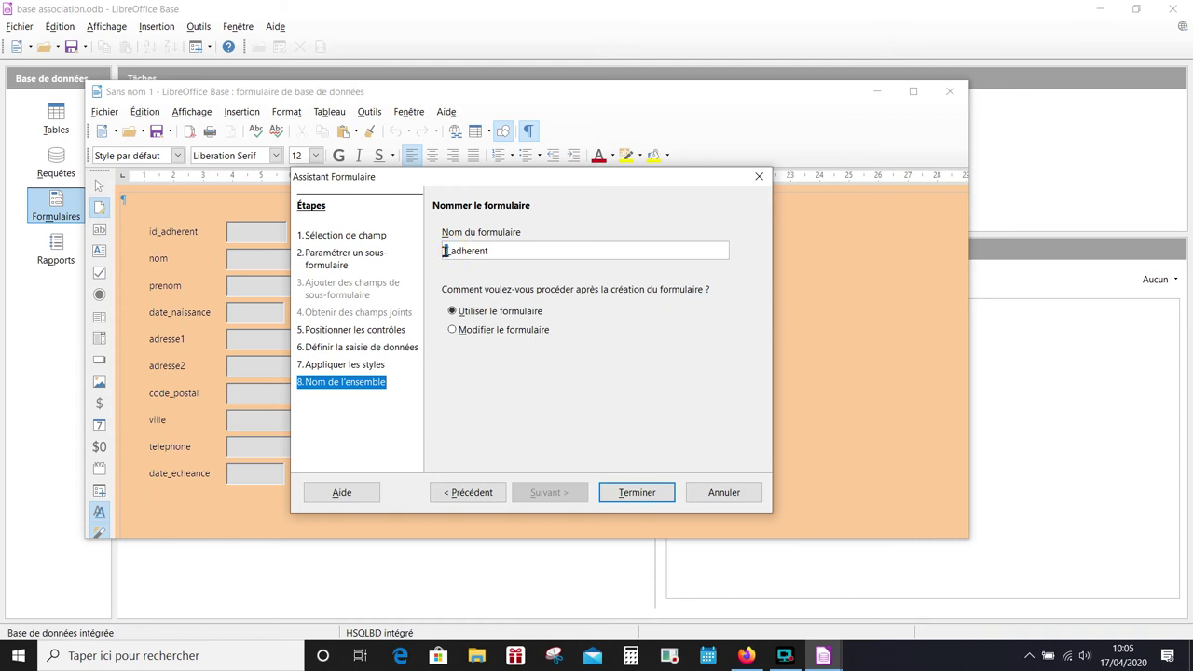
pyautogui.click(443, 250)
pyautogui.write('f')
pyautogui.click(637, 492)
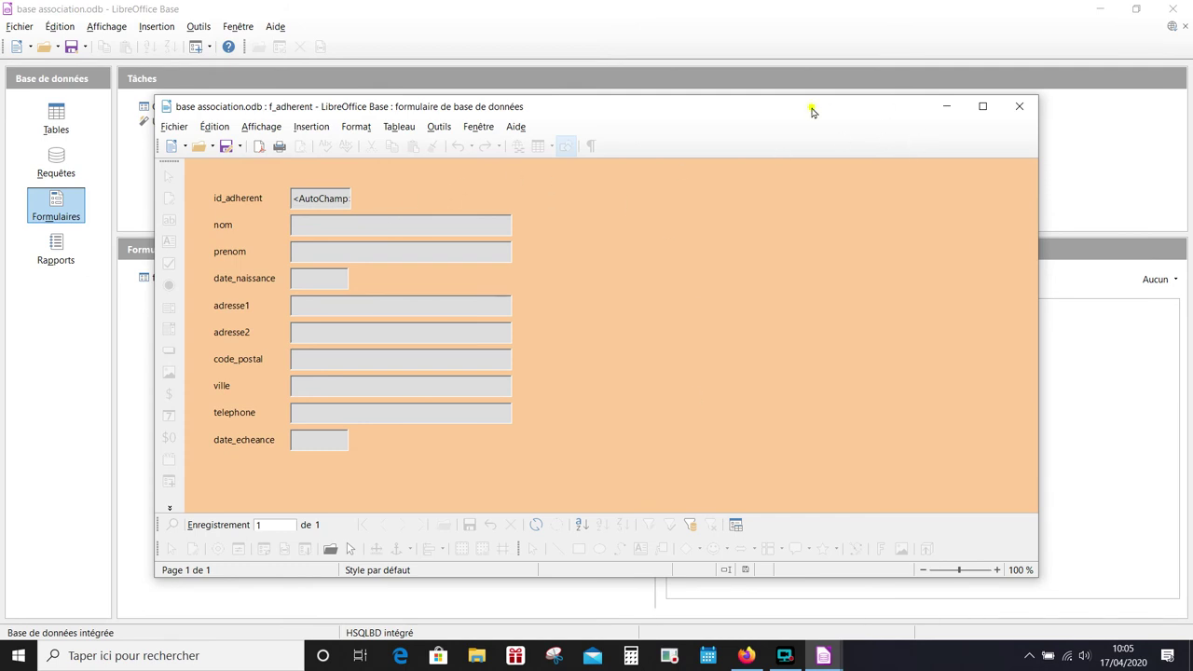
# - Enter the first member's name, birth date, address and telephone, then save the record
pyautogui.moveTo(809, 107); pyautogui.dragTo(810, 96)
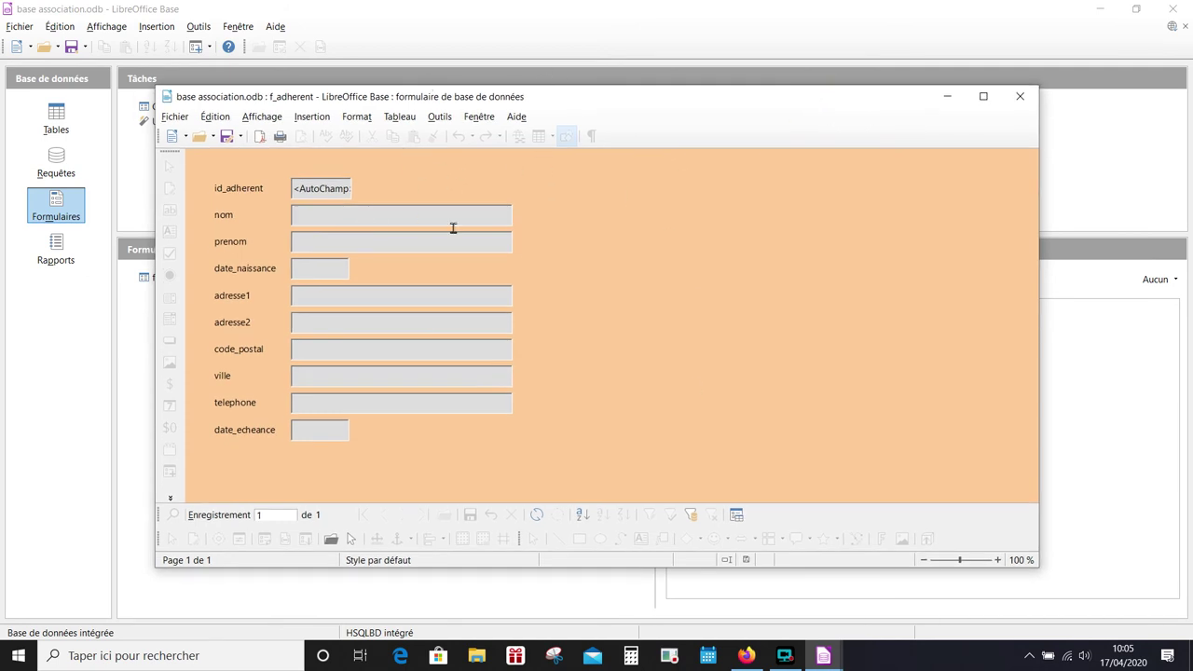
pyautogui.click(334, 214)
pyautogui.click(785, 655)
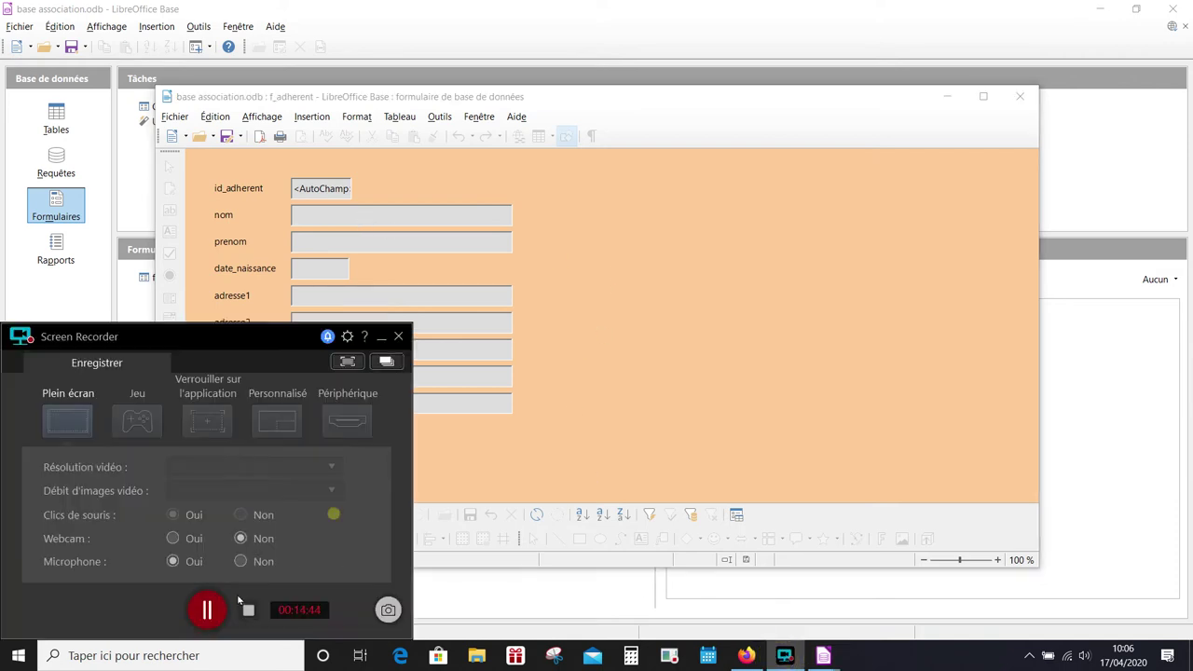
pyautogui.click(207, 610)
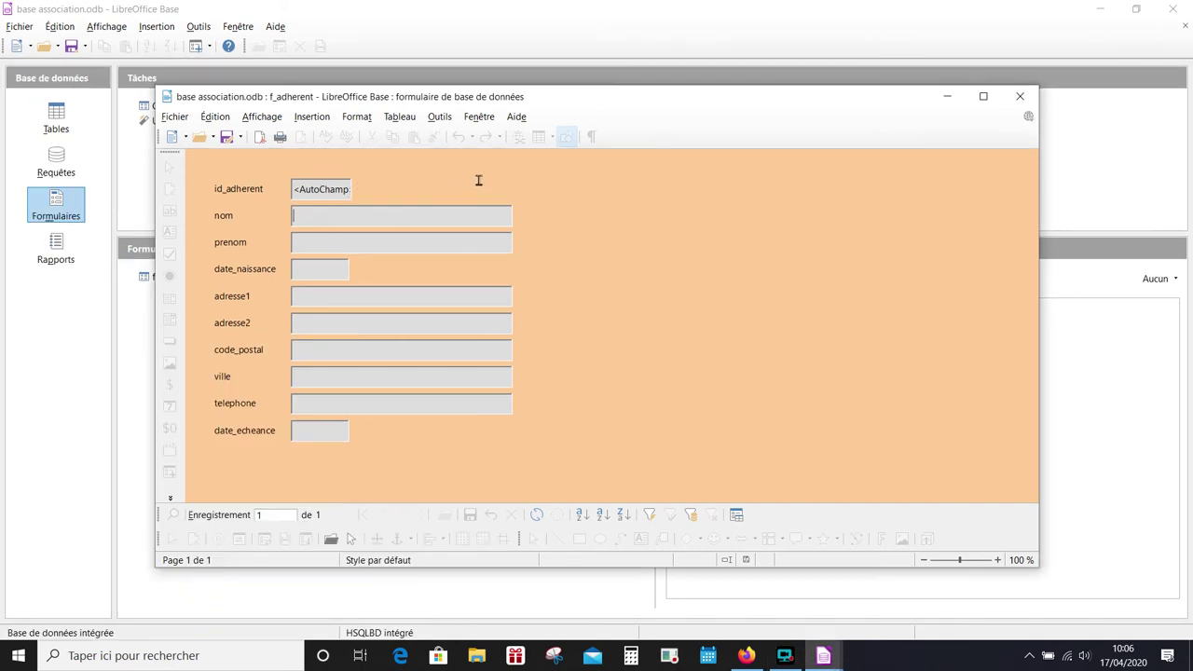
pyautogui.write('Hochon')
pyautogui.press('Tab')
pyautogui.write('10/0')
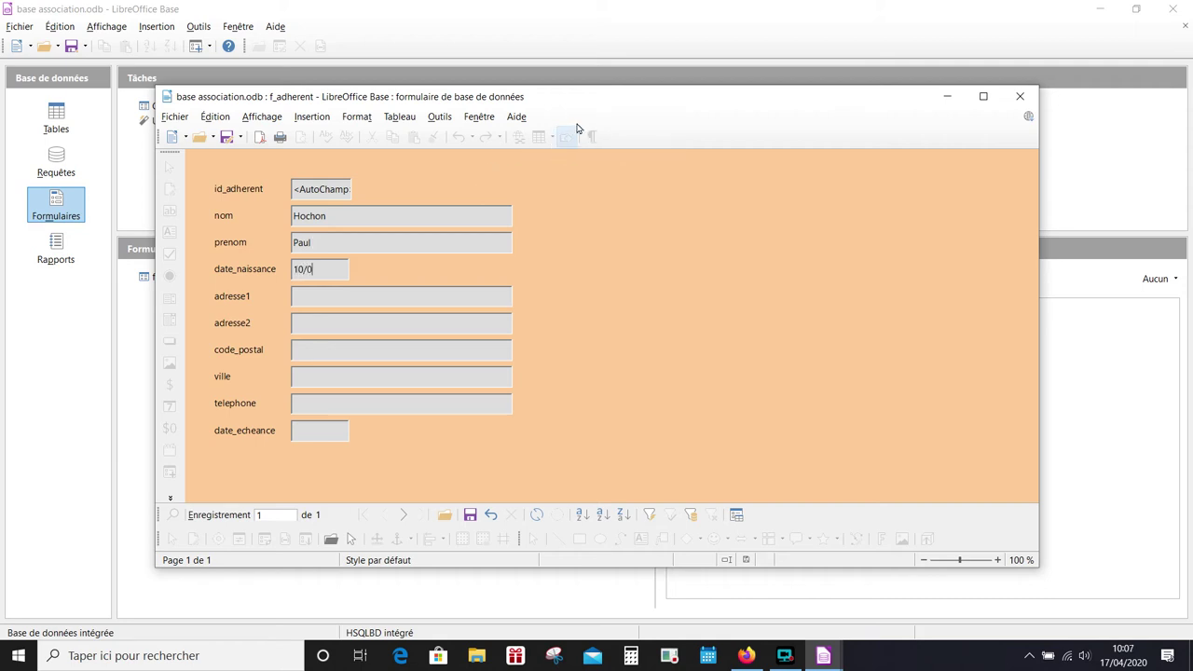
pyautogui.write('3/1')
pyautogui.write('99')
pyautogui.click(324, 296)
pyautogui.write('IEPSE')
pyautogui.press('BackSpace')
pyautogui.press('BackSpace')
pyautogui.press('BackSpace')
pyautogui.press('BackSpace')
pyautogui.press('BackSpace')
pyautogui.write('Legta')
pyautogui.write('291')
pyautogui.write('5 route de')
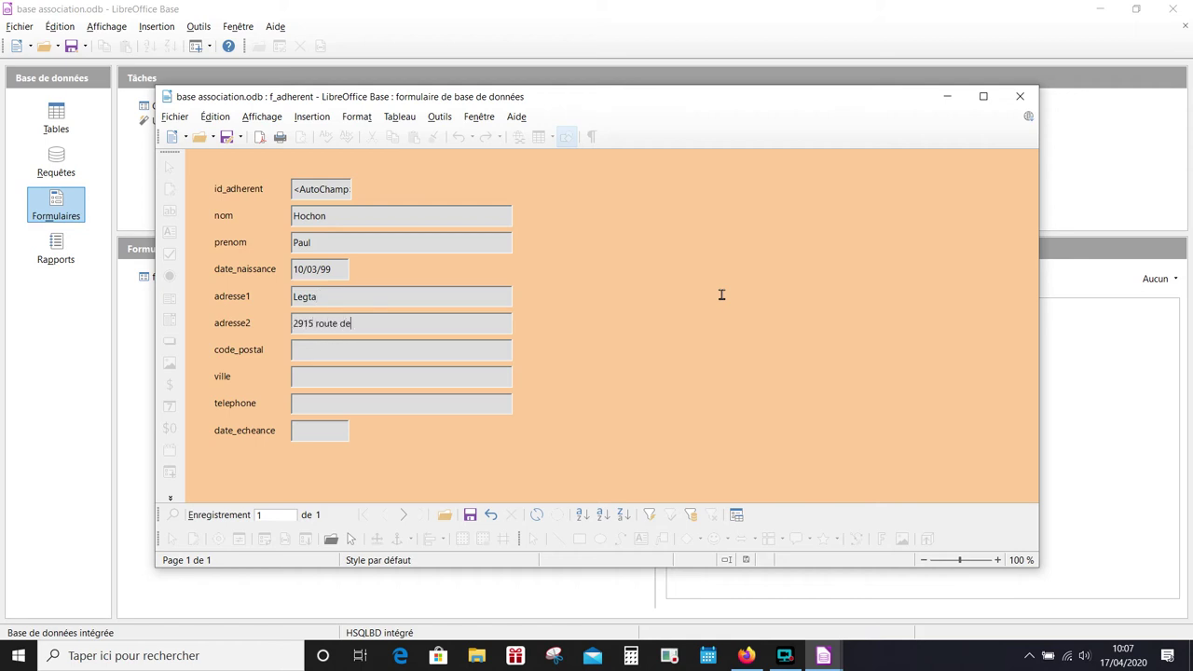
pyautogui.write('s barthe')
pyautogui.write('40180')
pyautogui.write('Oeyreluy')
pyautogui.click(377, 410)
pyautogui.write('0101')
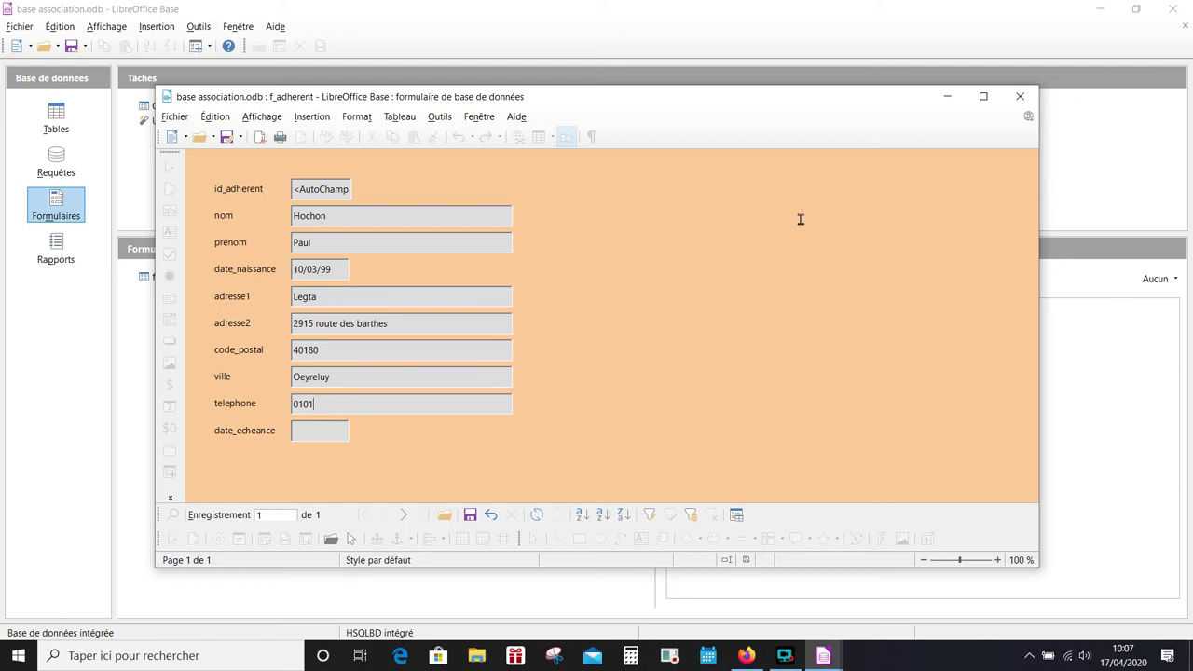
pyautogui.write('01010')
pyautogui.write('04/2020')
pyautogui.click(470, 515)
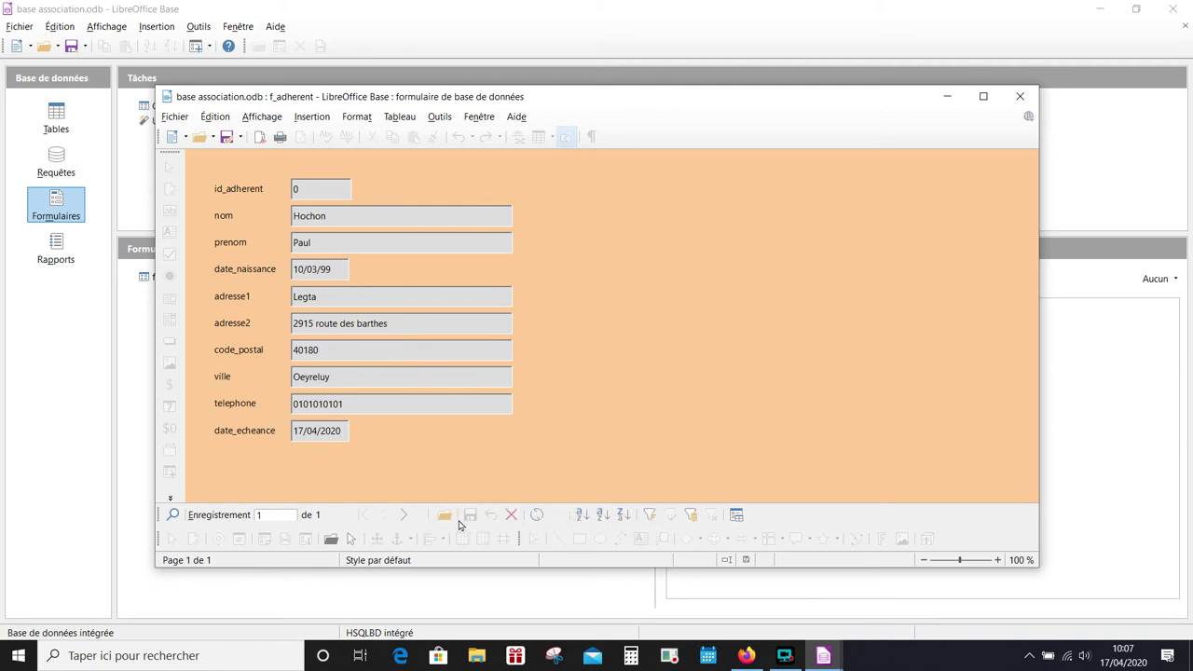
# - Add a second member with name, birth date, address, postcode, town and phone; save it and close f_adherent
pyautogui.click(445, 518)
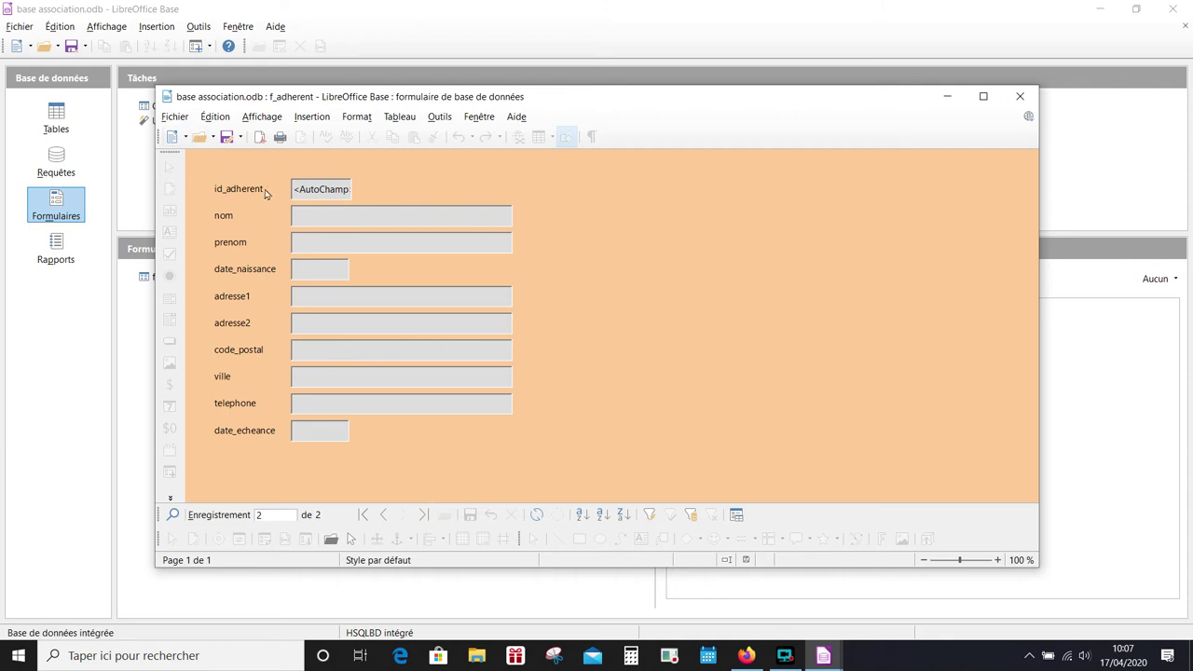
pyautogui.click(314, 216)
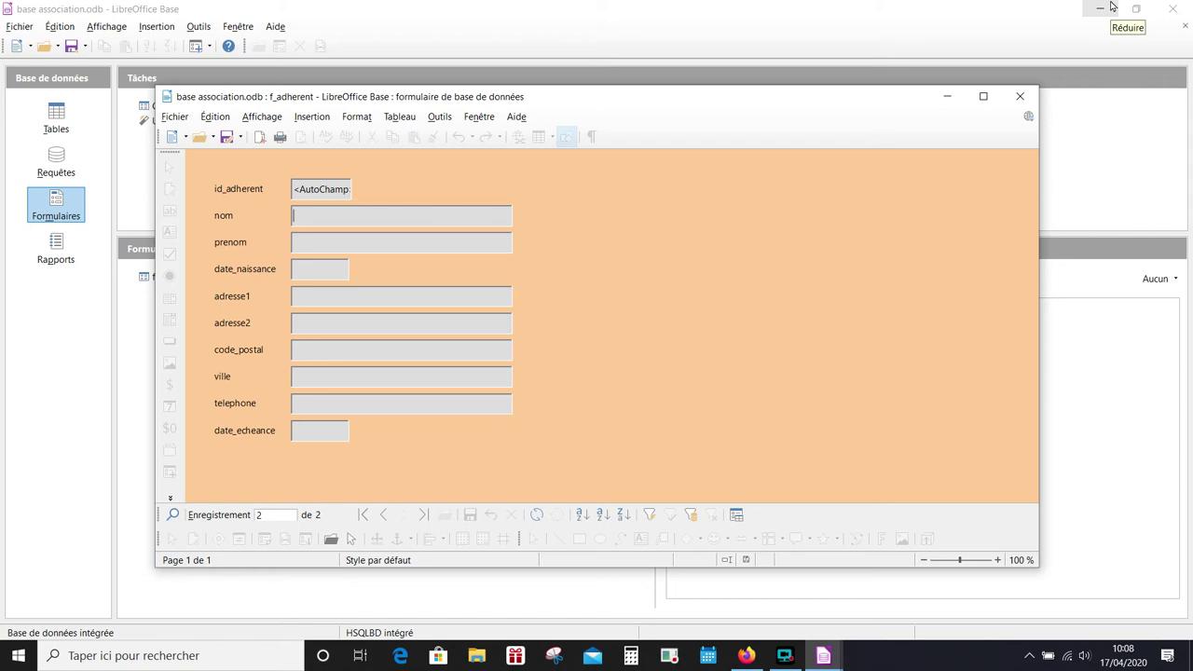
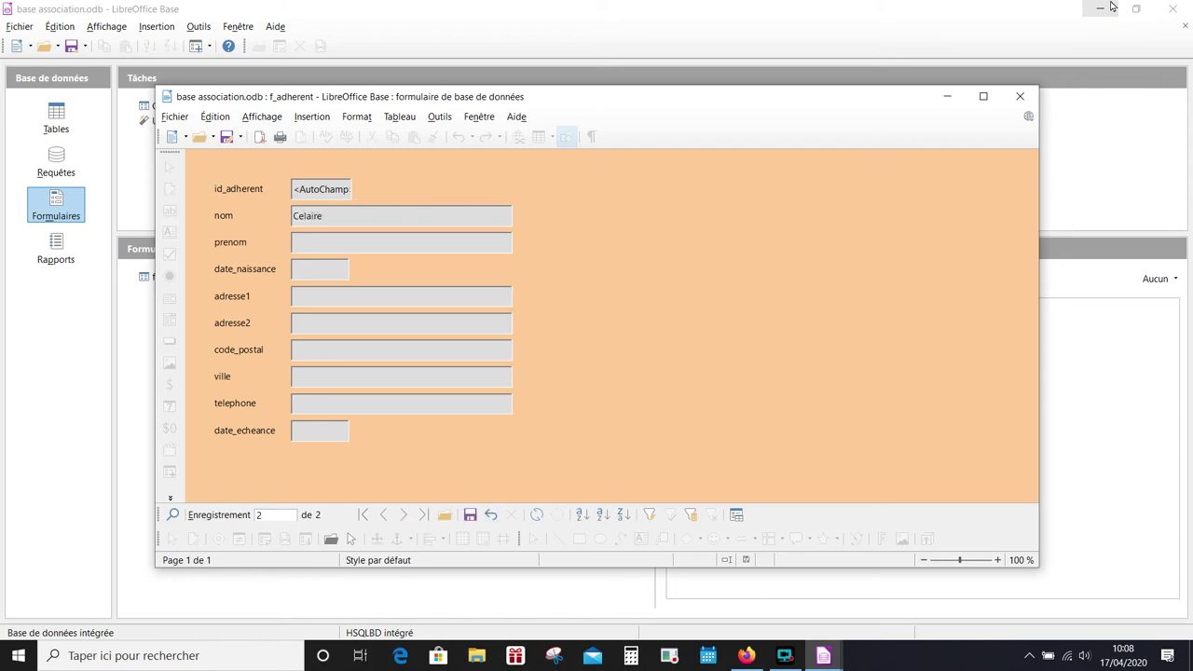
pyautogui.write('06/05')
pyautogui.write('/2000')
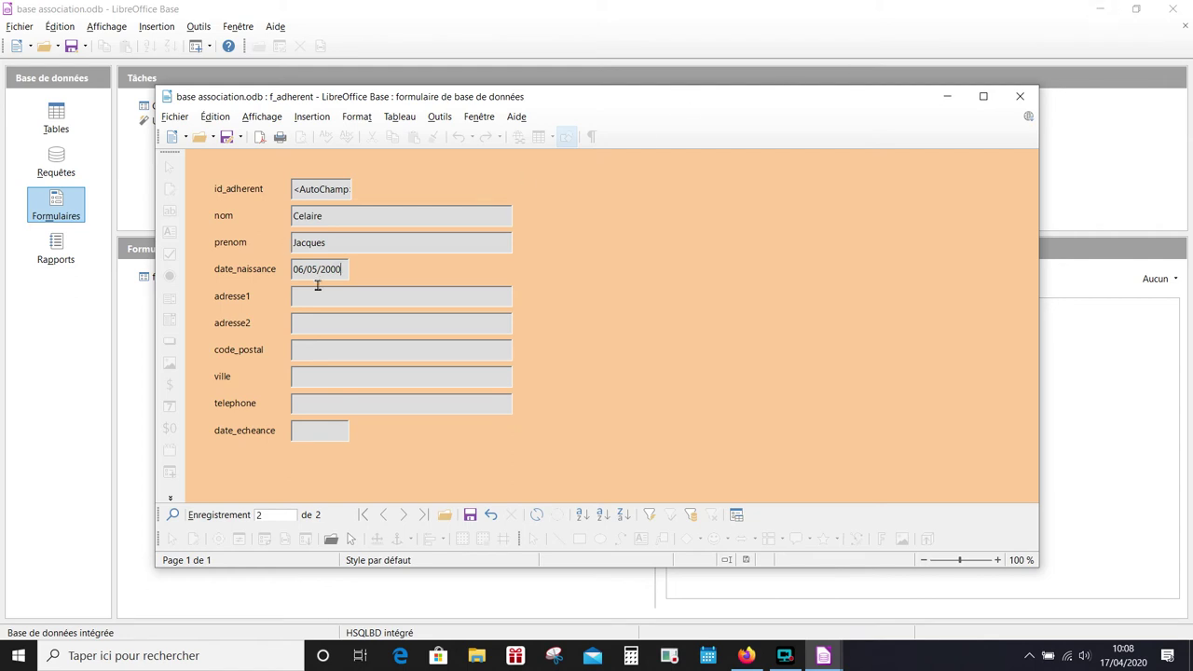
pyautogui.click(320, 294)
pyautogui.write('rue des mimosas')
pyautogui.click(317, 356)
pyautogui.write('40100')
pyautogui.press('Tab')
pyautogui.write('Dax')
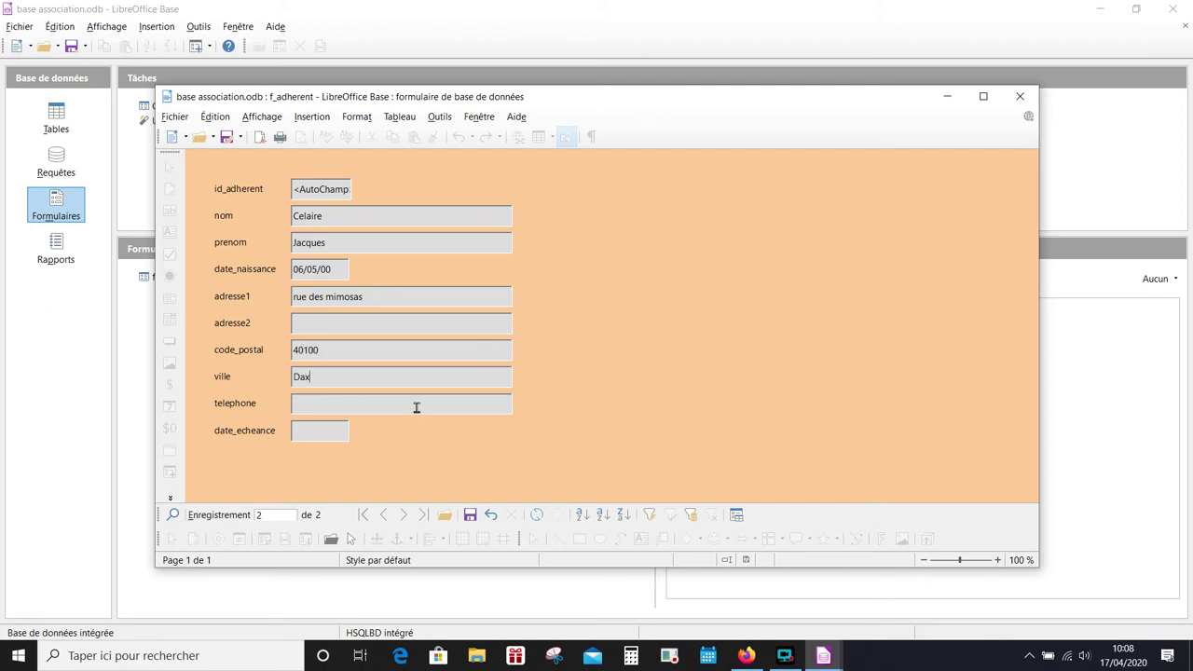
pyautogui.click(421, 403)
pyautogui.write('0202020202')
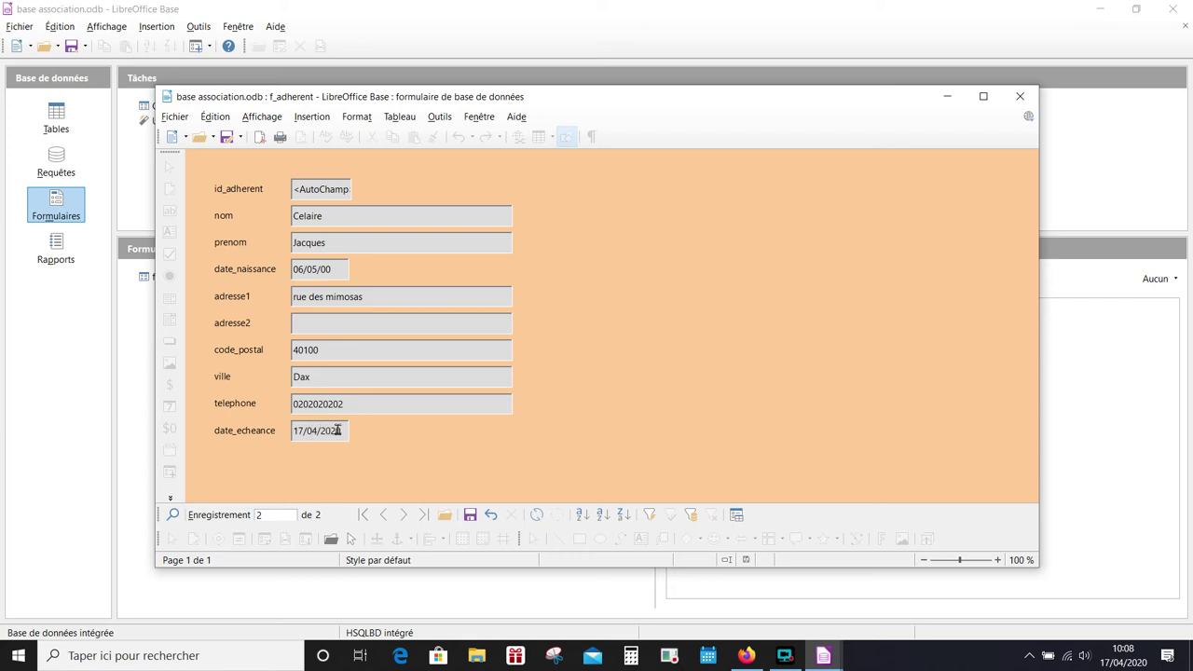
pyautogui.click(469, 515)
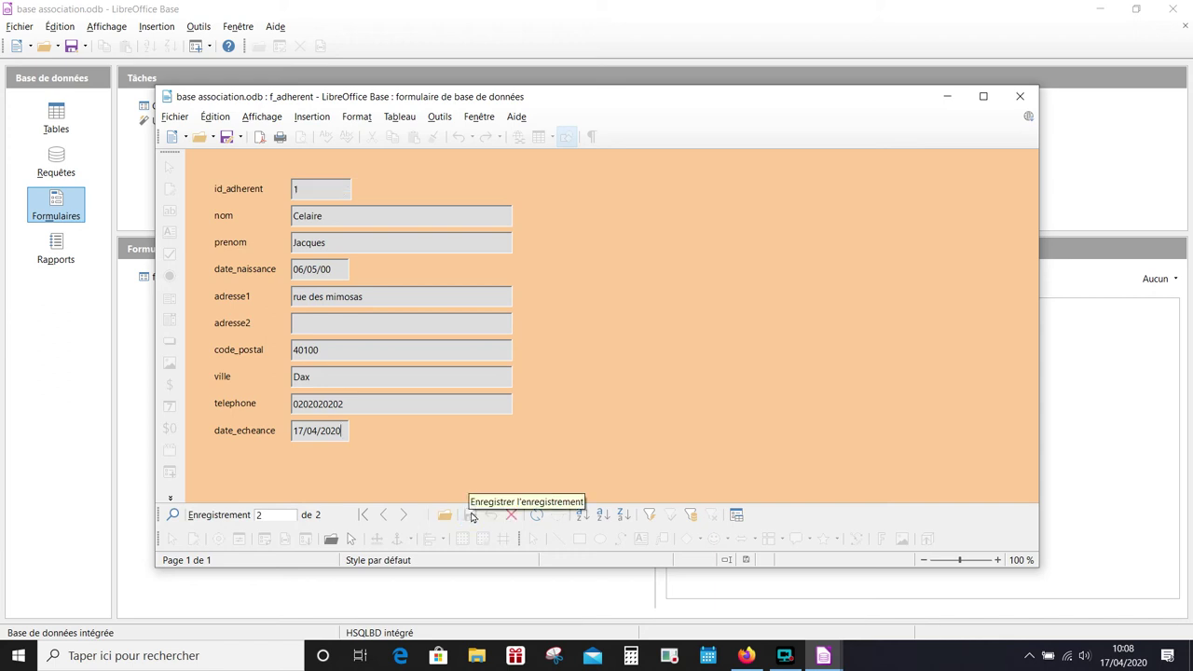
pyautogui.click(788, 658)
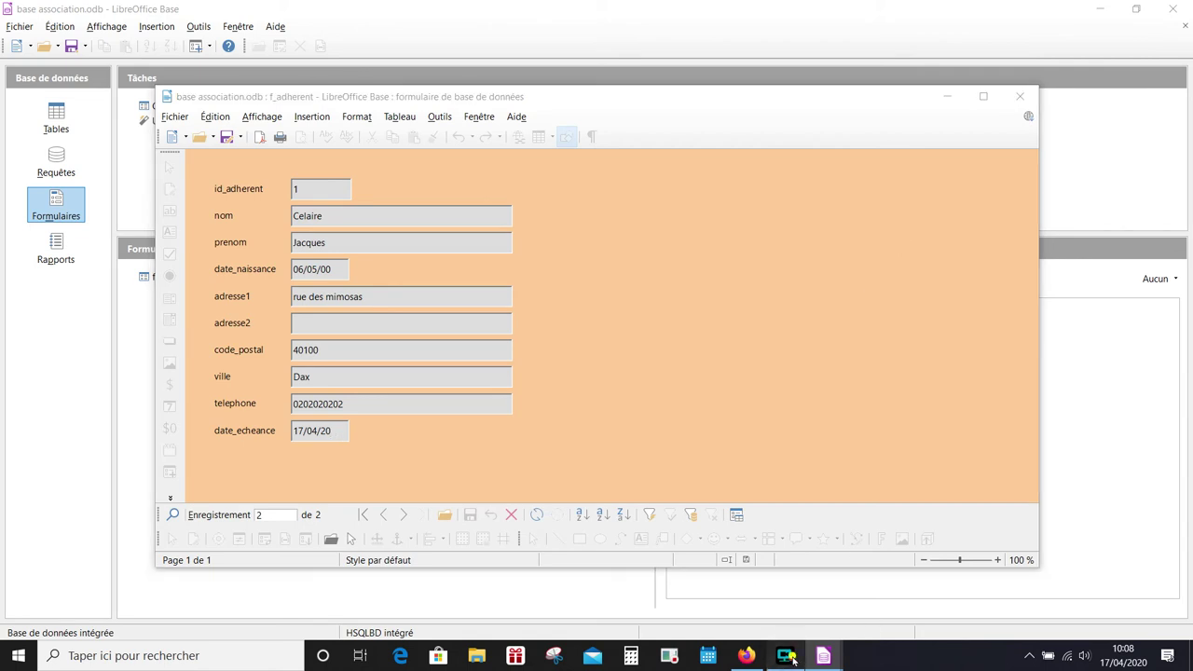
pyautogui.click(1020, 96)
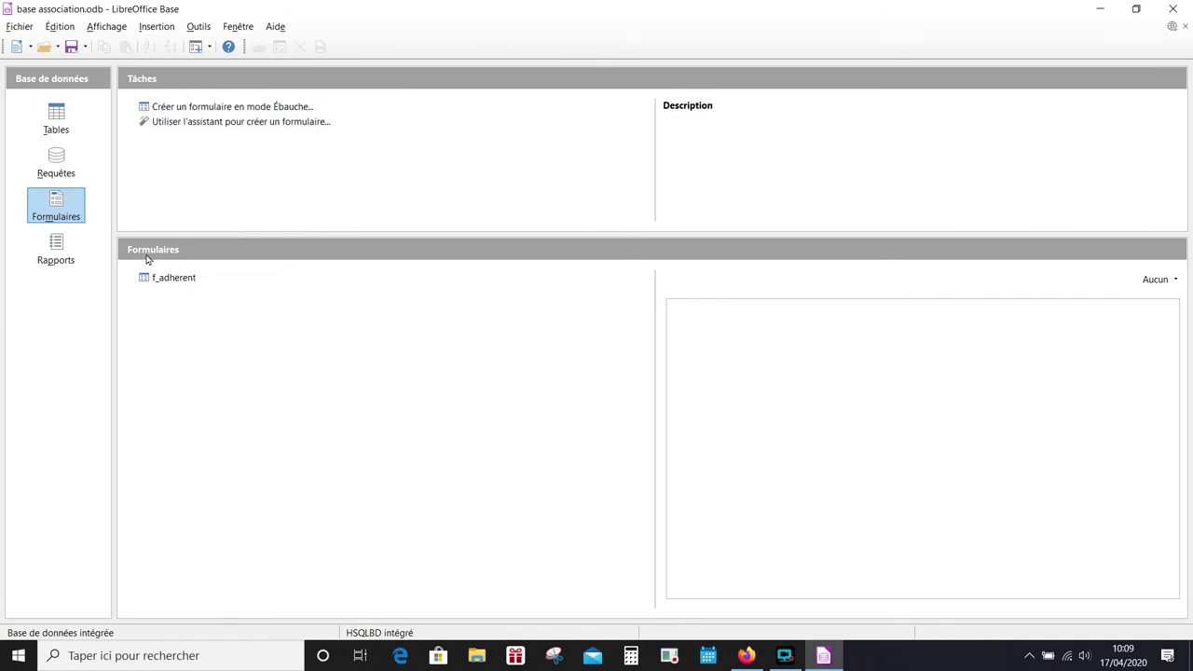
# - Start a Form Wizard form on all t_compta fields, in columns with labels left and Bleu clair style
pyautogui.click(220, 122)
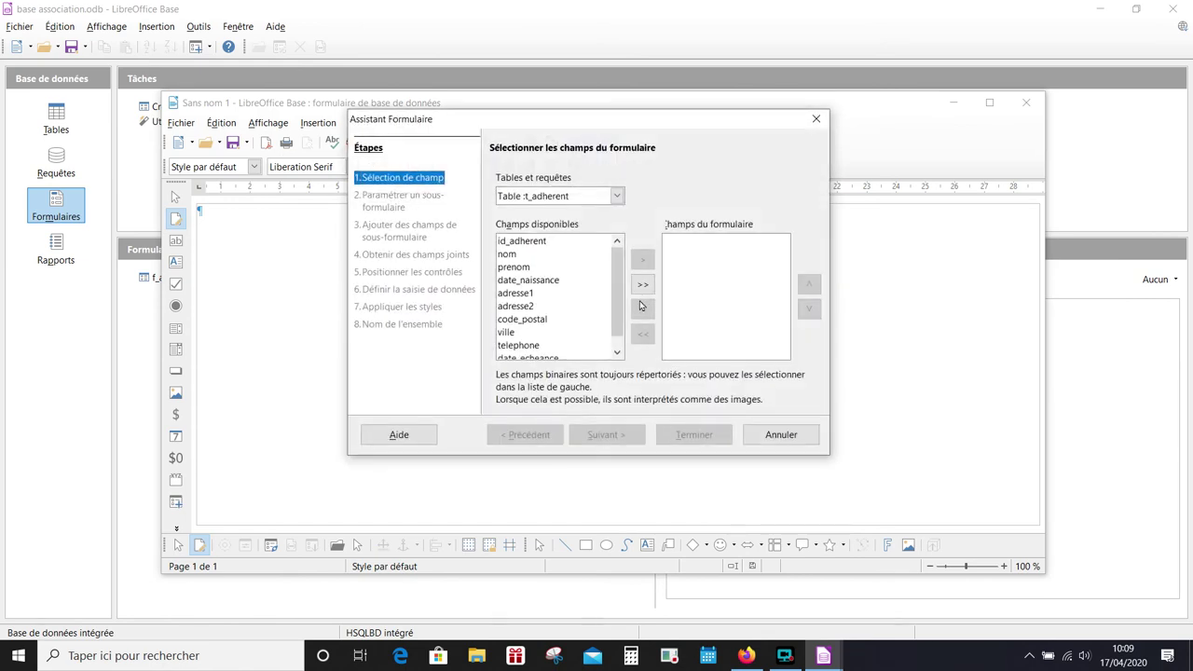
pyautogui.click(594, 198)
pyautogui.click(569, 223)
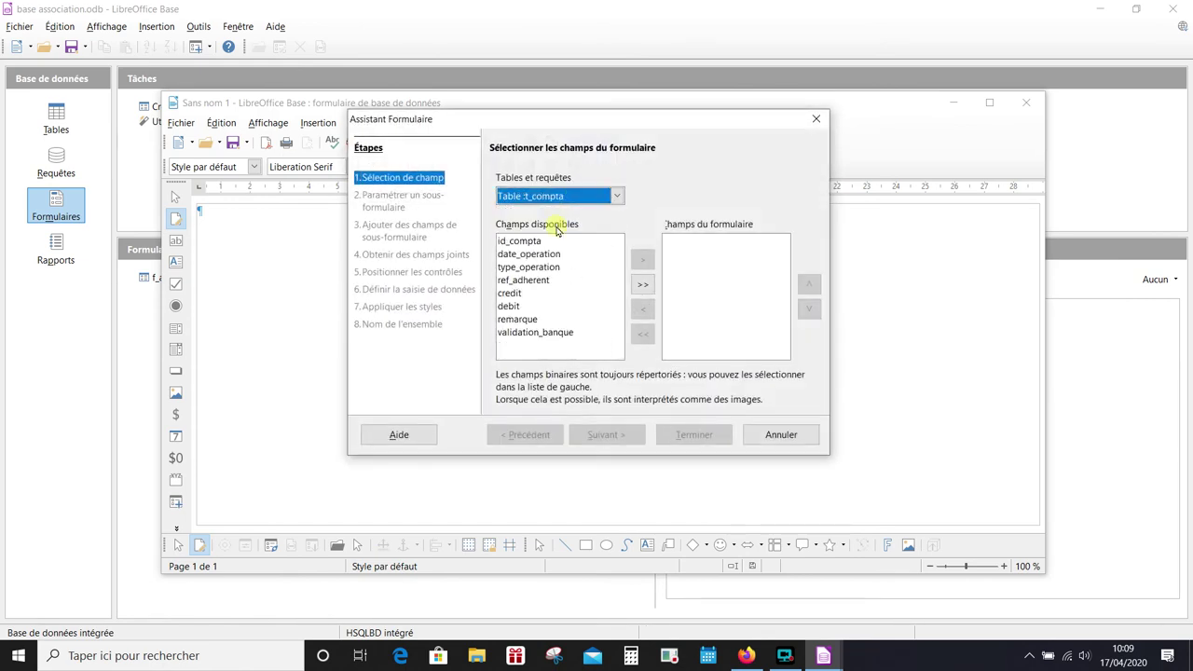
pyautogui.click(642, 284)
pyautogui.click(614, 437)
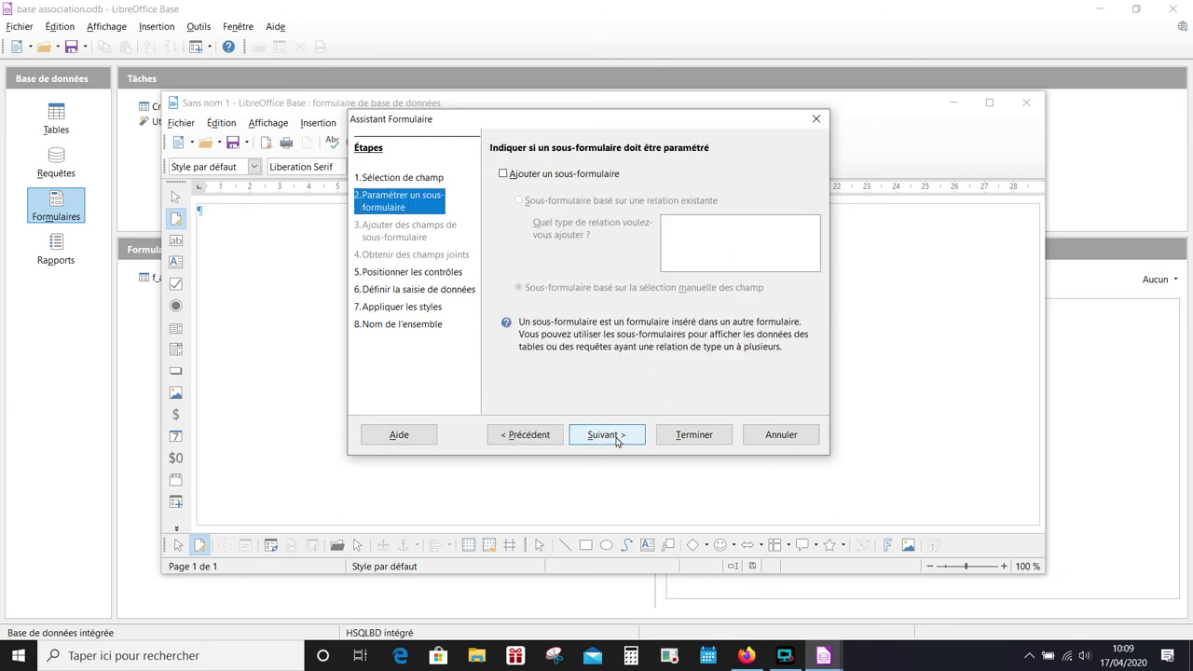
pyautogui.click(615, 438)
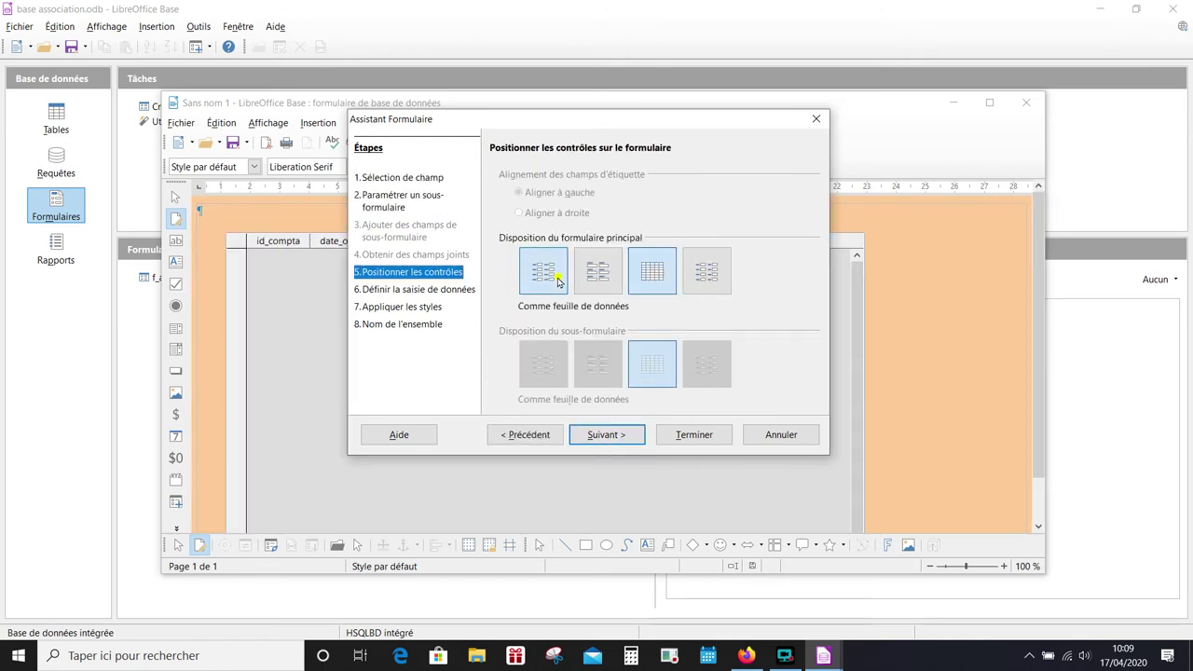
pyautogui.click(555, 280)
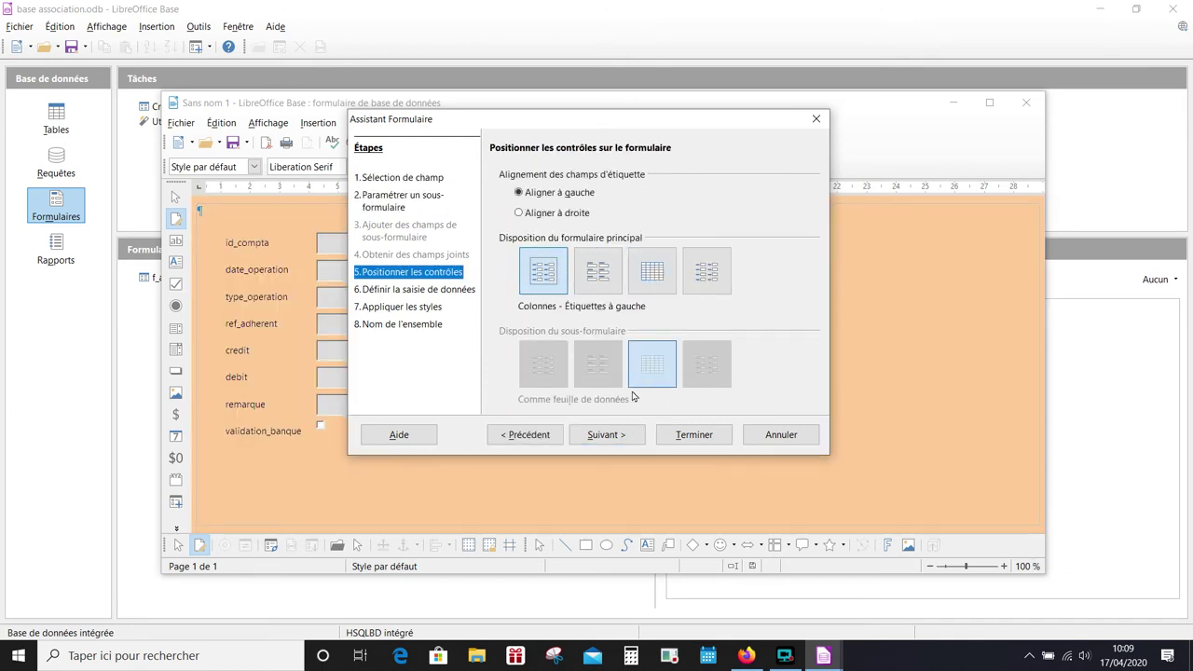
pyautogui.click(618, 438)
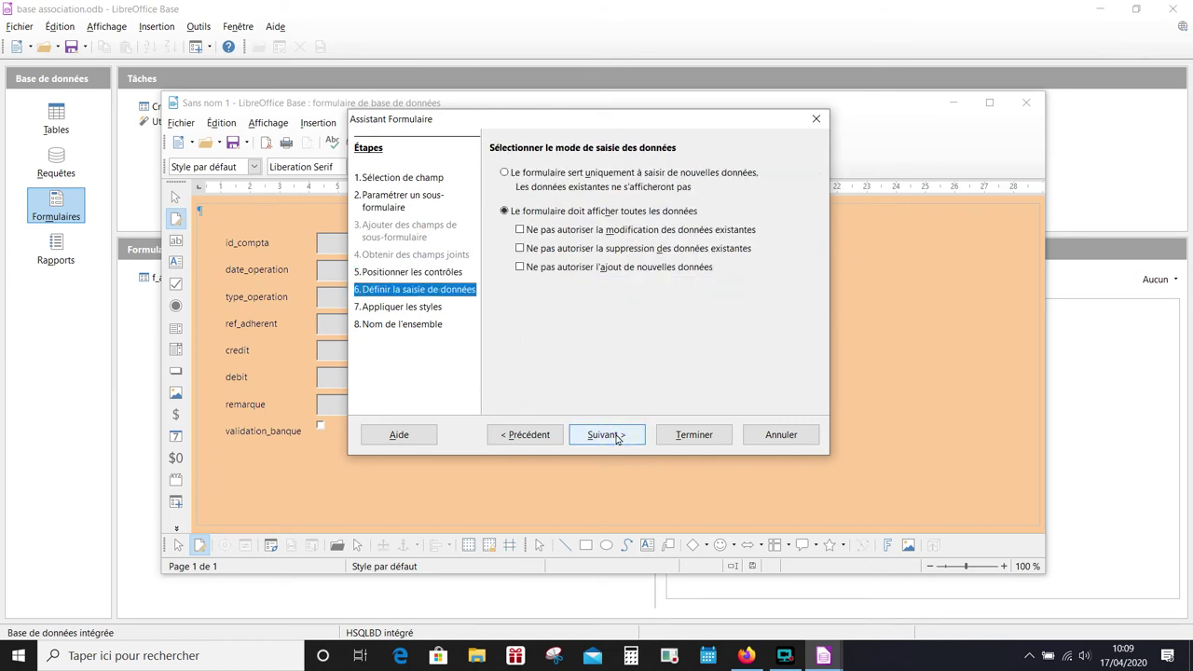
pyautogui.click(616, 438)
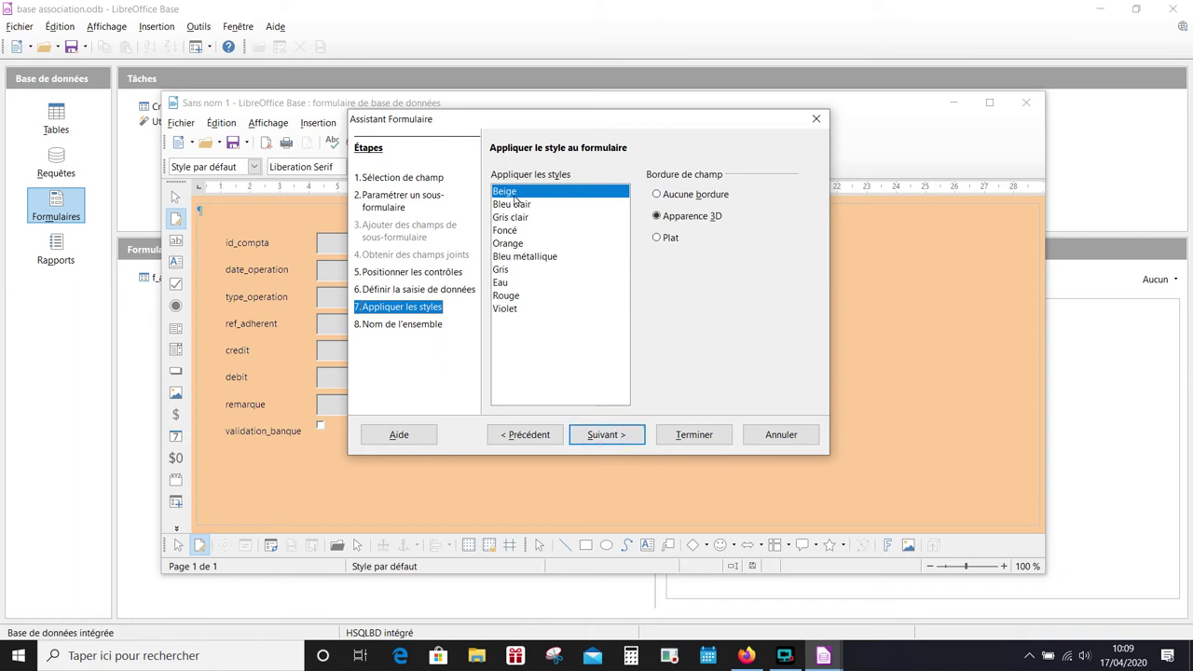
pyautogui.click(514, 206)
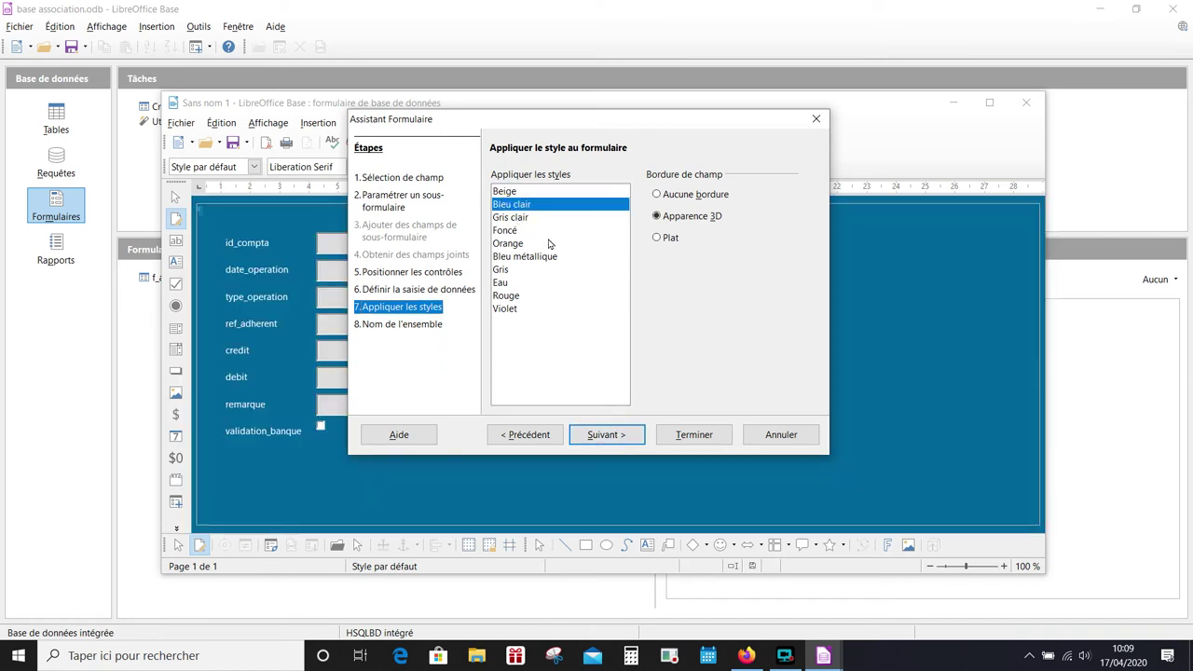
pyautogui.click(607, 436)
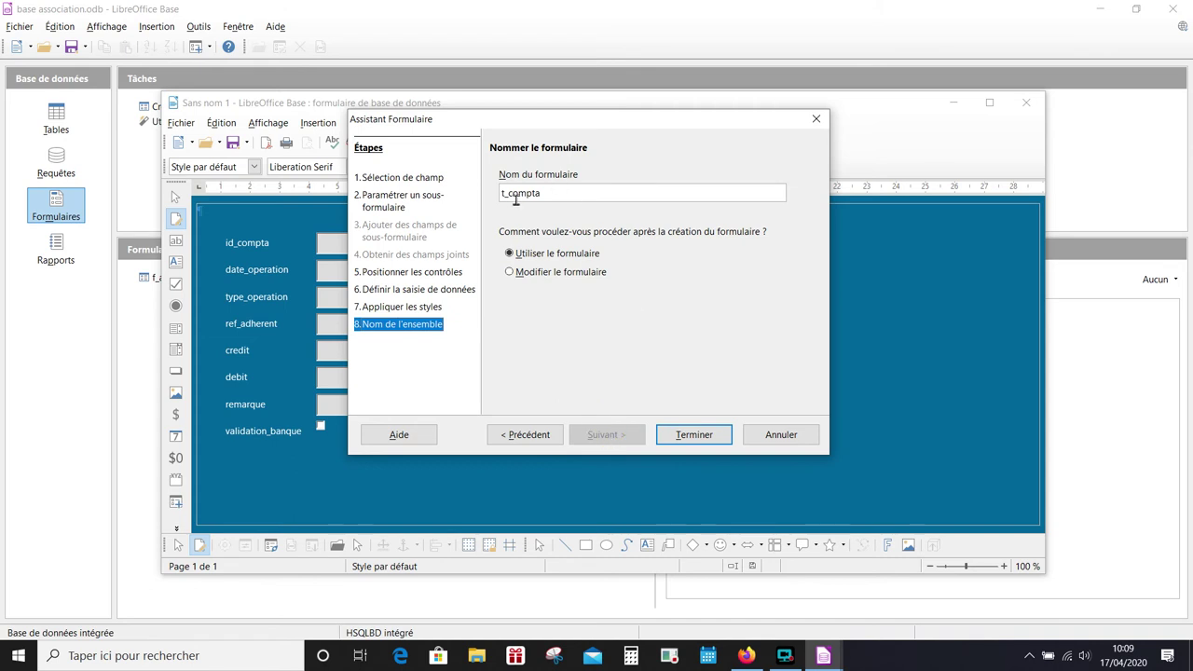
# - Name the form f_compta and finish the wizard, opening it for data entry
pyautogui.moveTo(509, 194); pyautogui.dragTo(501, 194)
pyautogui.press('BackSpace')
pyautogui.write('f_')
pyautogui.click(701, 439)
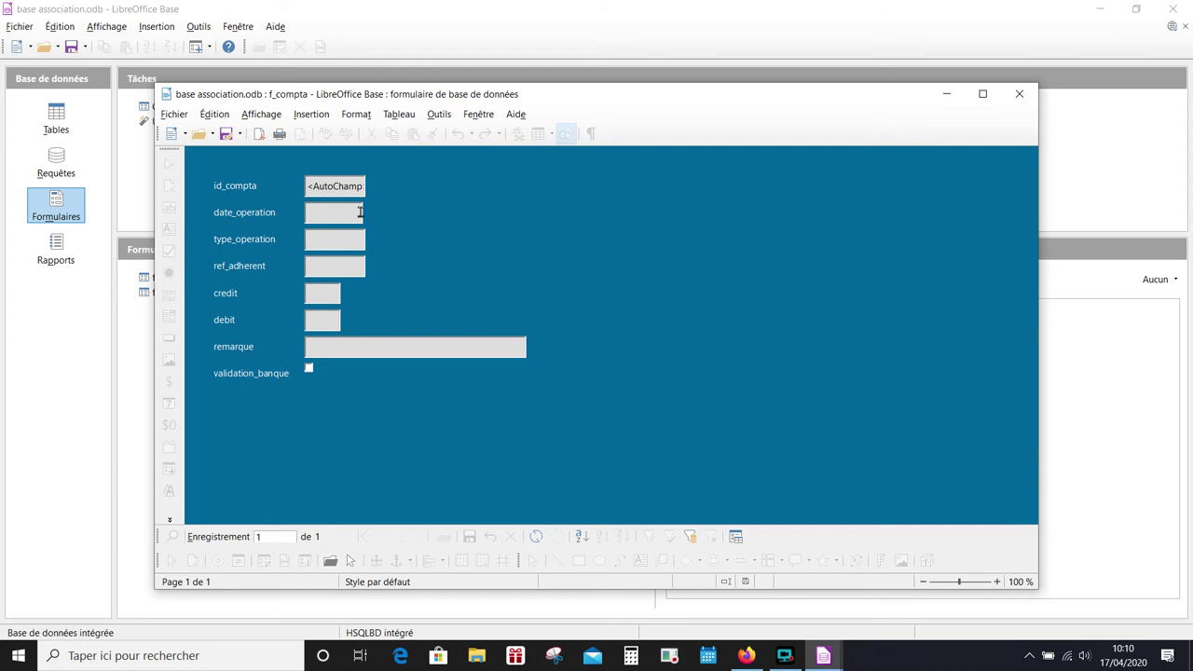
pyautogui.click(340, 212)
# - Close f_compta and reopen it from the Formulaires list with Éditer… in design mode
pyautogui.click(331, 239)
pyautogui.click(1018, 93)
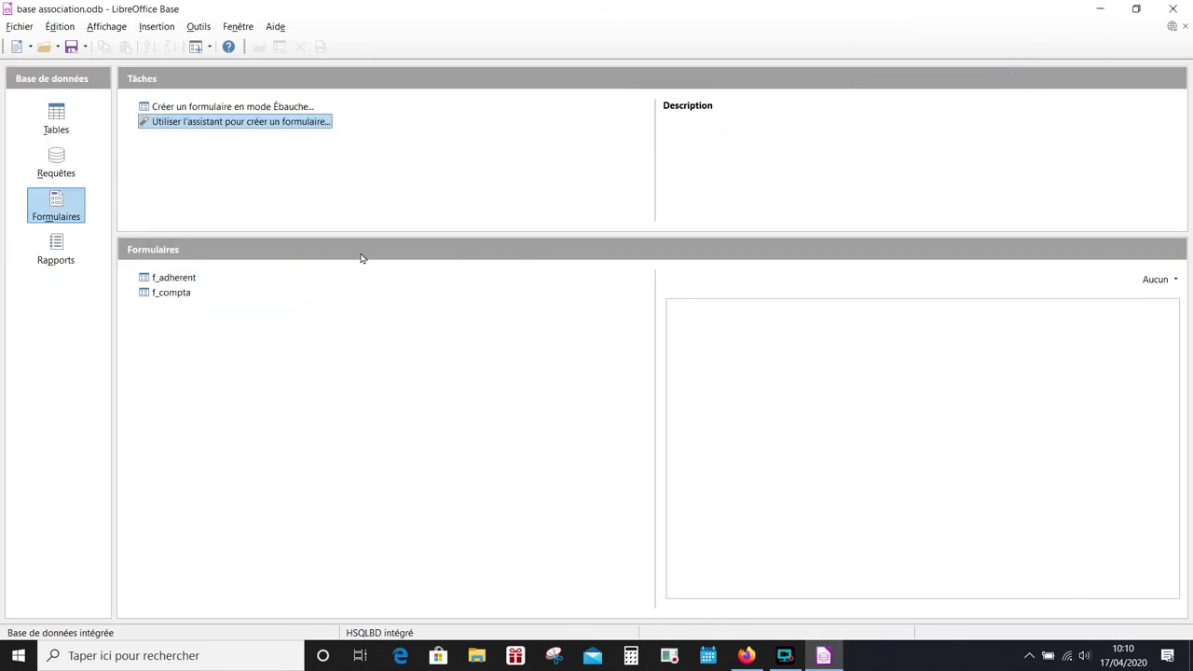
pyautogui.click(176, 294)
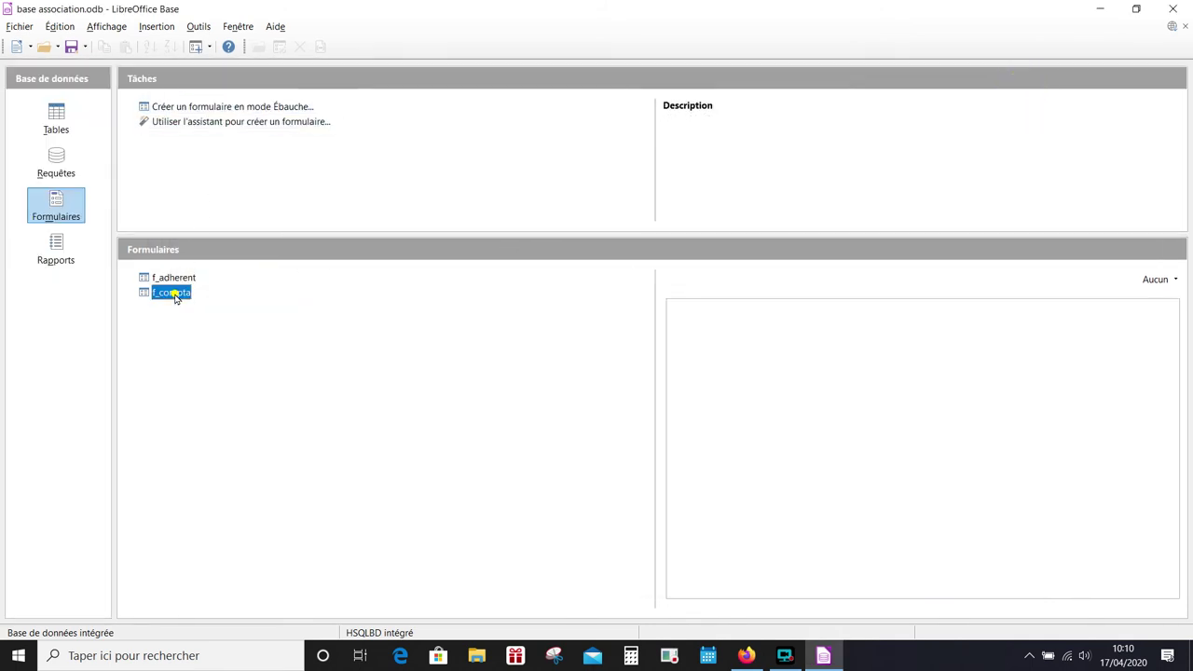
pyautogui.rightClick(176, 295)
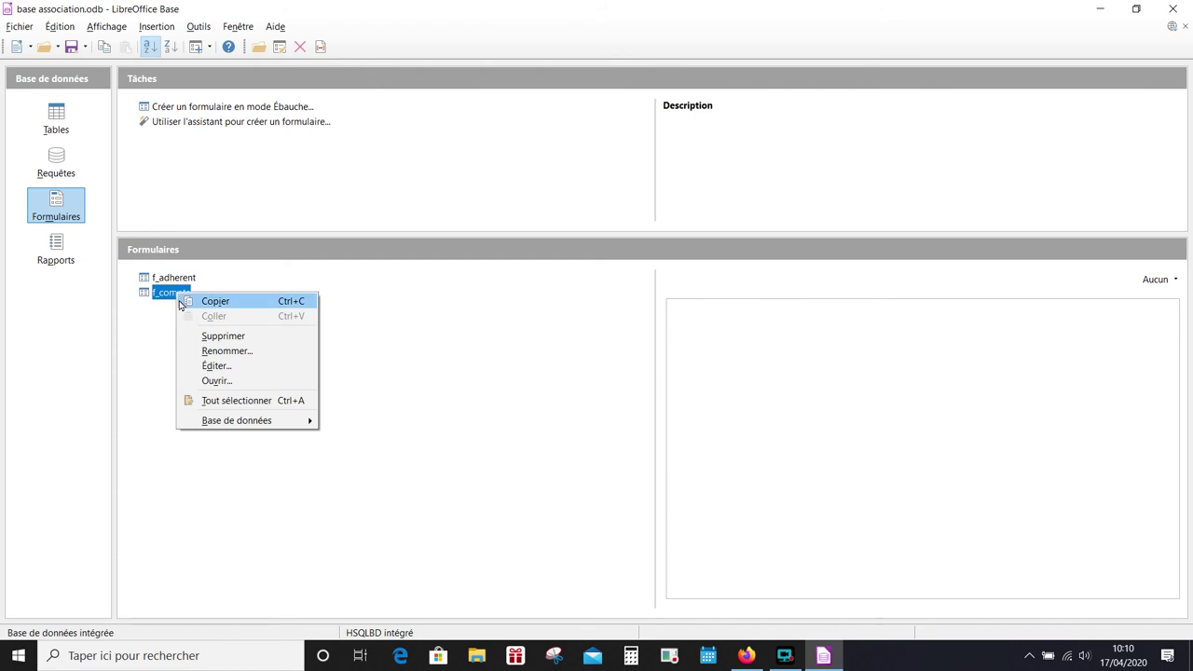
pyautogui.click(228, 367)
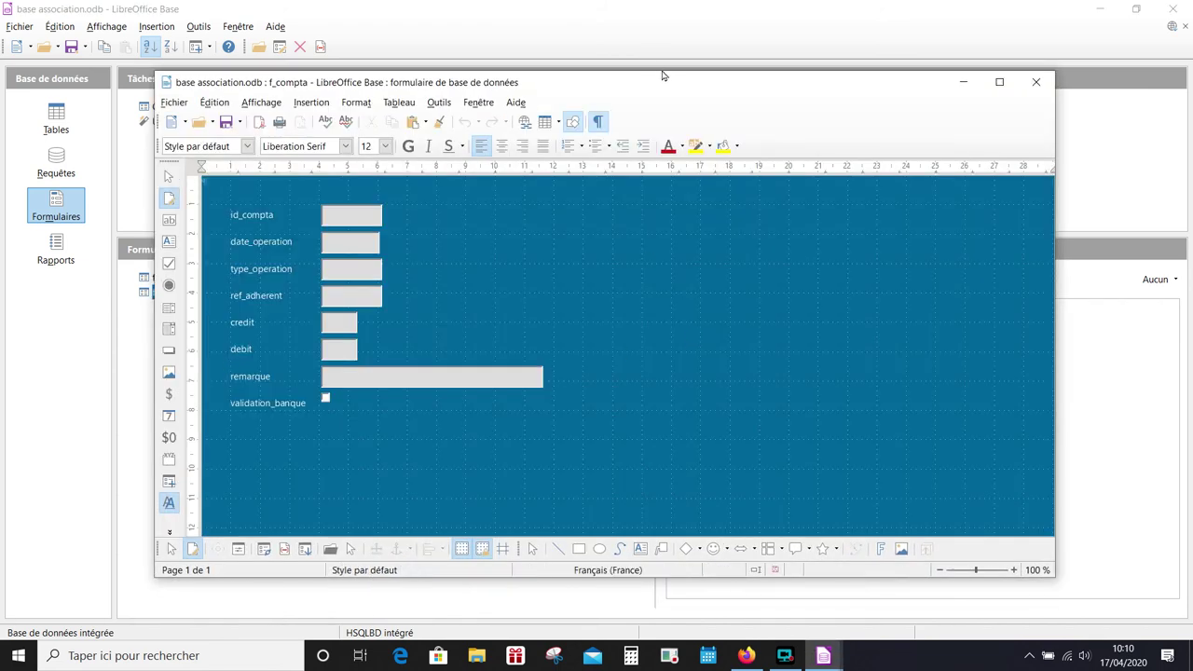
pyautogui.moveTo(638, 90); pyautogui.dragTo(633, 87)
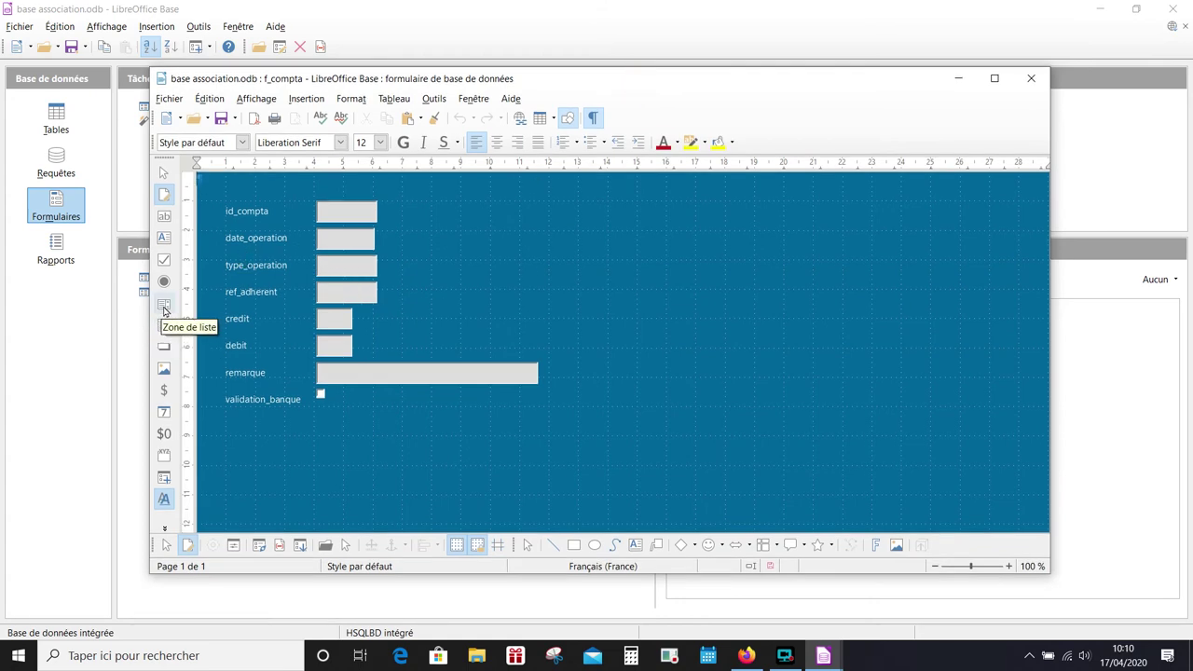
# - Draw a Zone de liste beside type_operation showing t_type_op's nom_operation, linking type_operation to id_operation
pyautogui.click(164, 307)
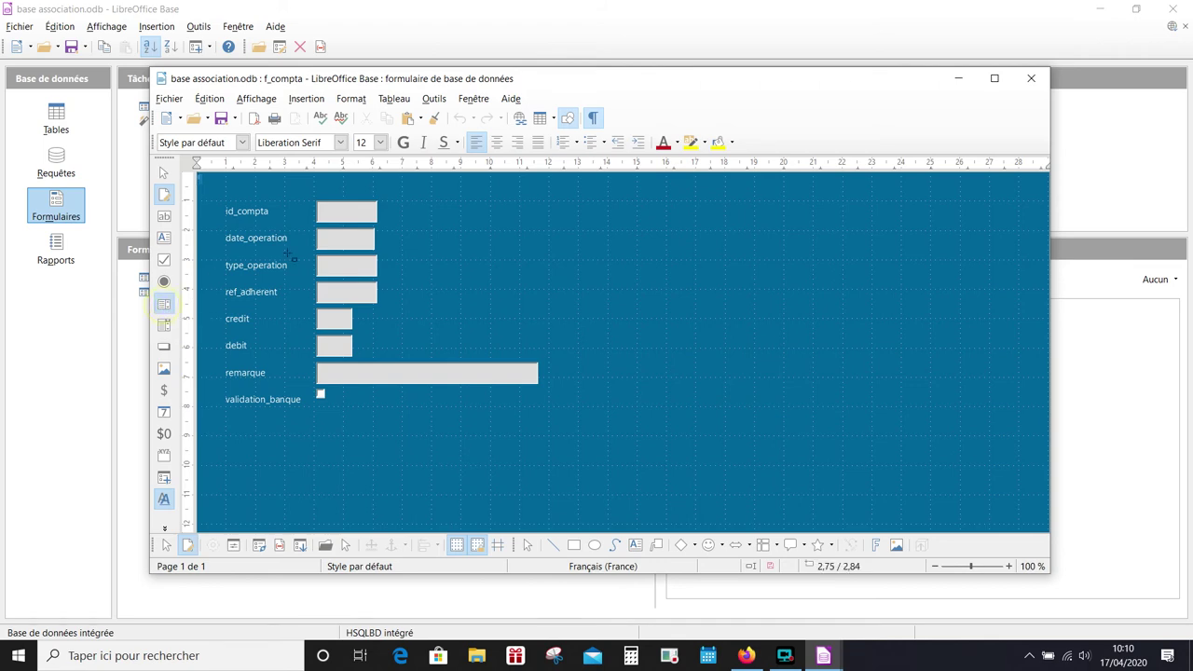
pyautogui.moveTo(397, 255); pyautogui.dragTo(520, 283)
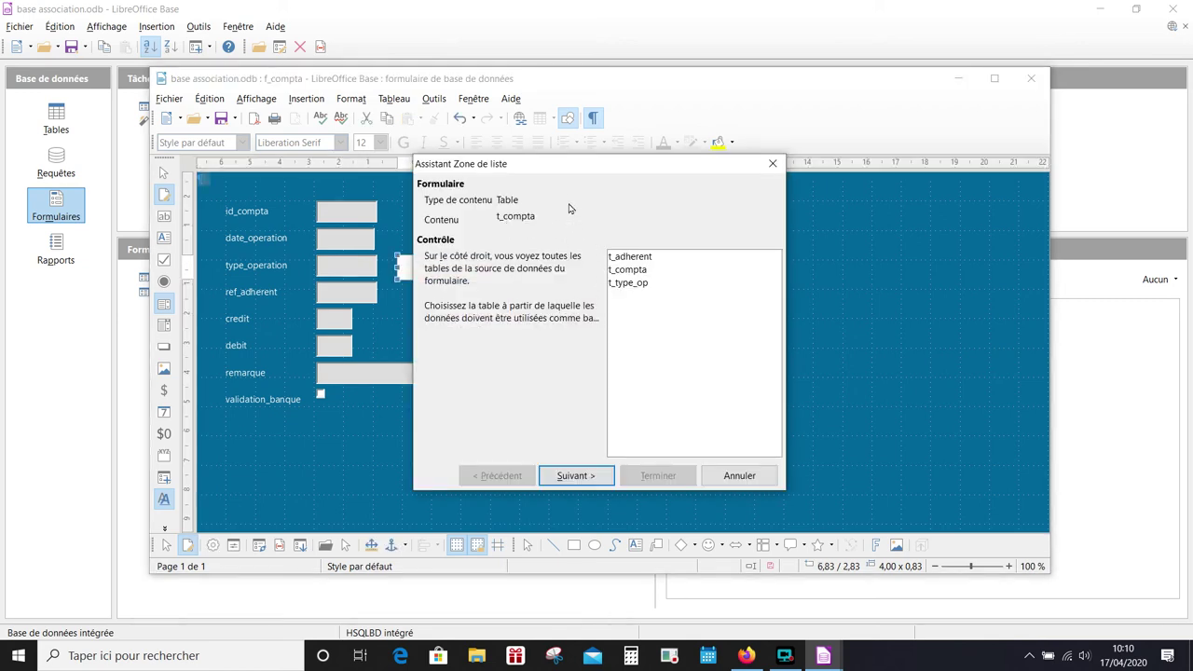
pyautogui.click(621, 284)
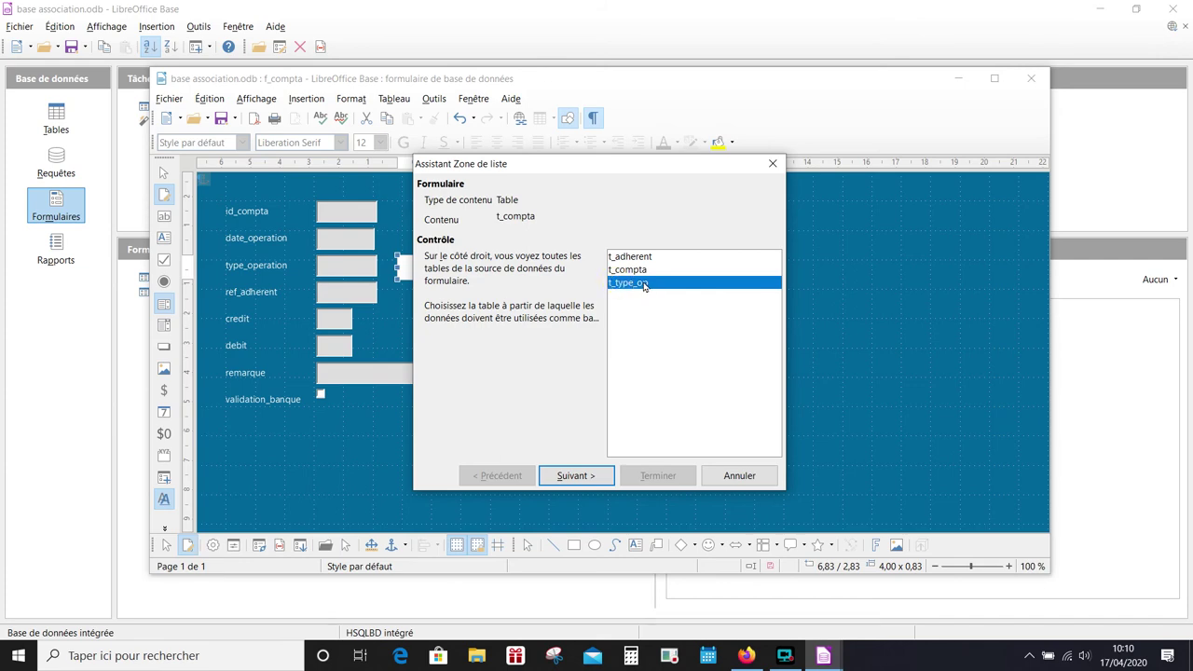
pyautogui.click(589, 476)
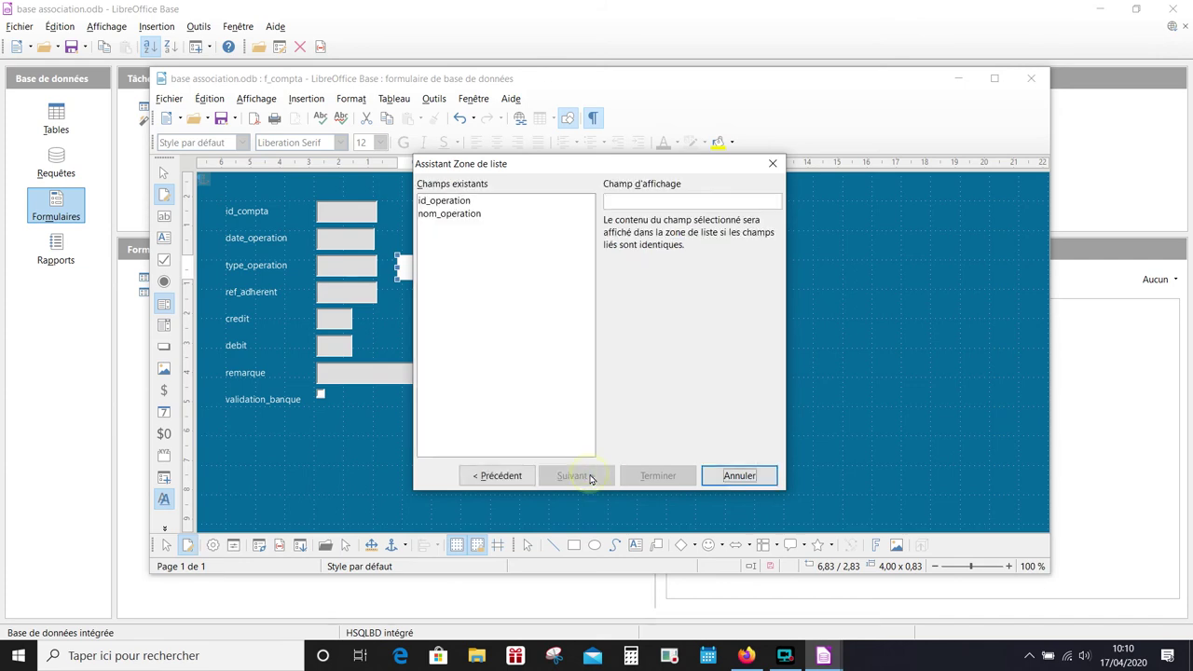
pyautogui.click(607, 165)
pyautogui.click(514, 218)
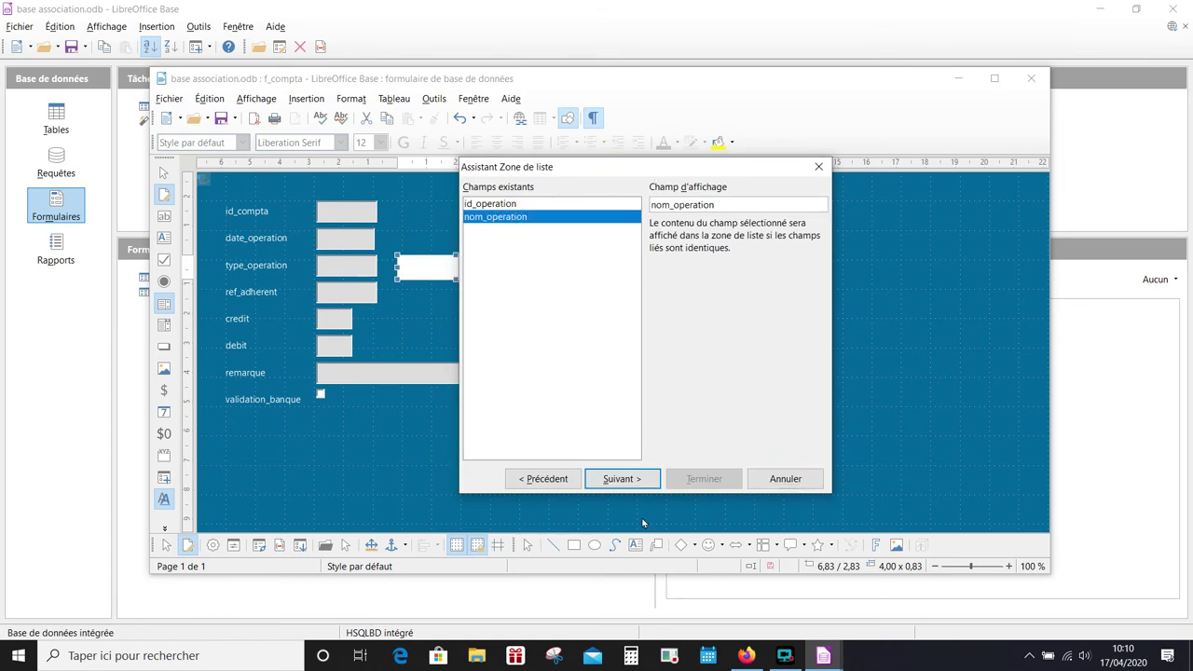
pyautogui.click(640, 483)
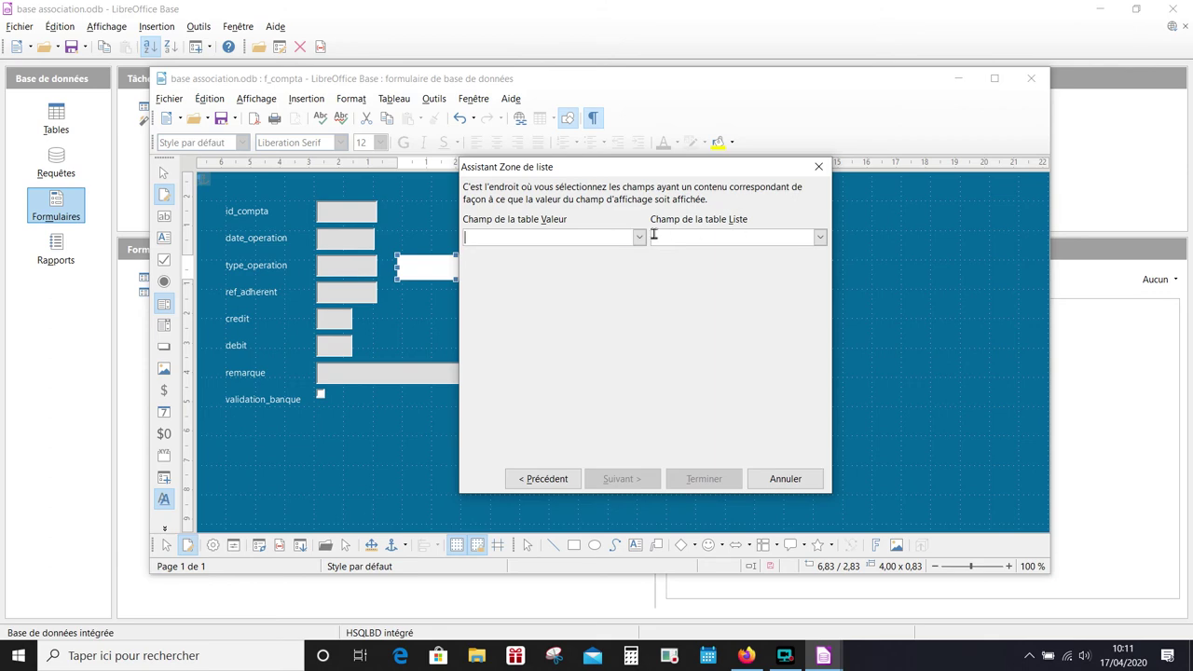
pyautogui.click(639, 237)
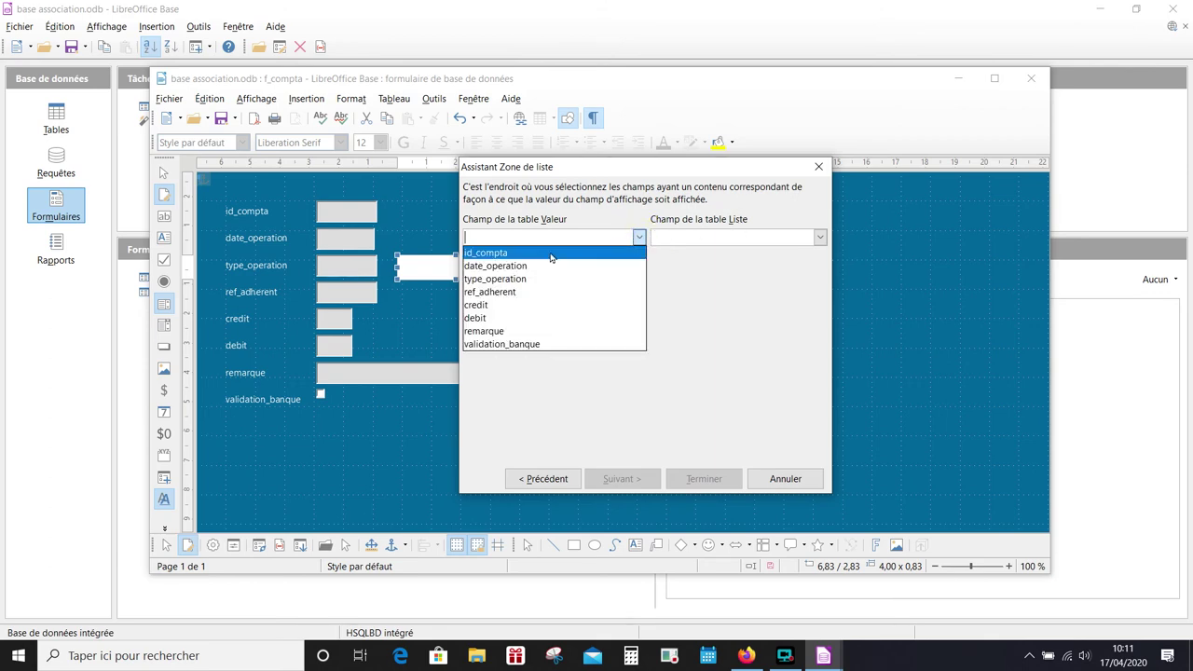
pyautogui.click(524, 279)
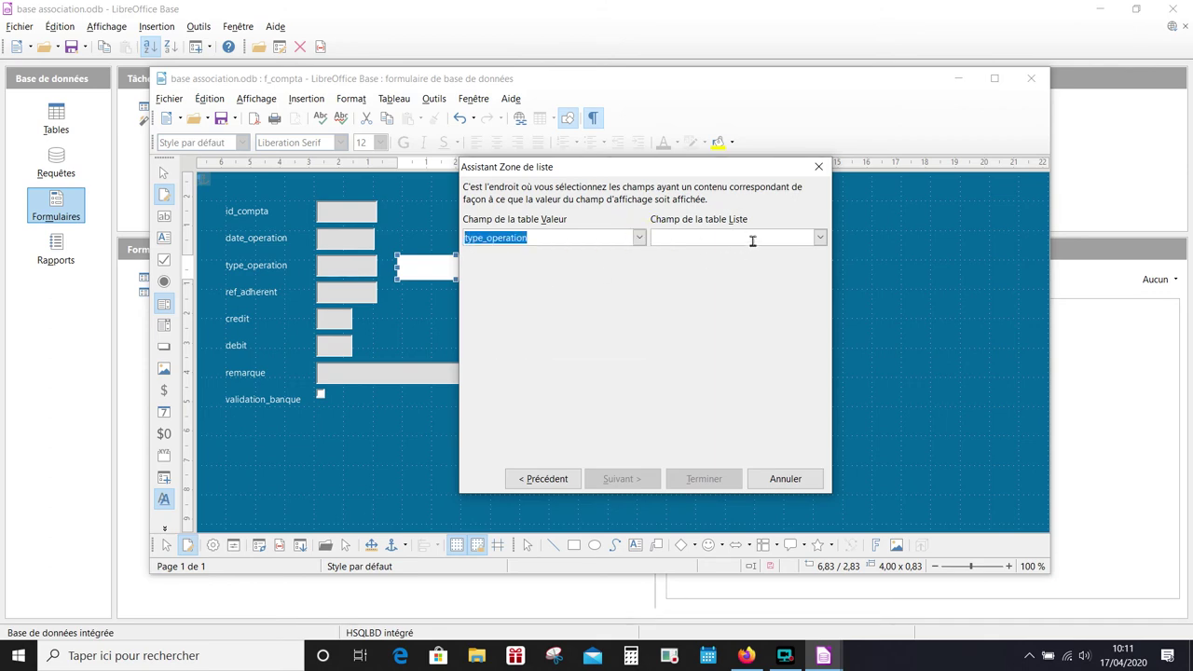
pyautogui.click(819, 237)
pyautogui.click(740, 251)
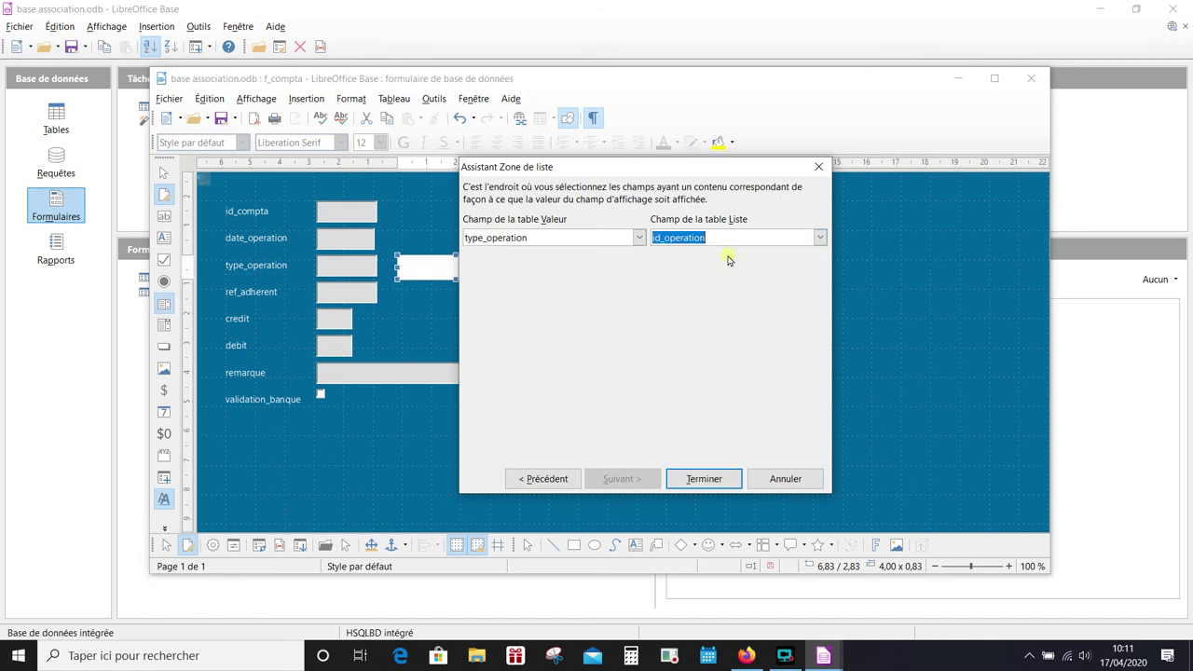
pyautogui.click(705, 479)
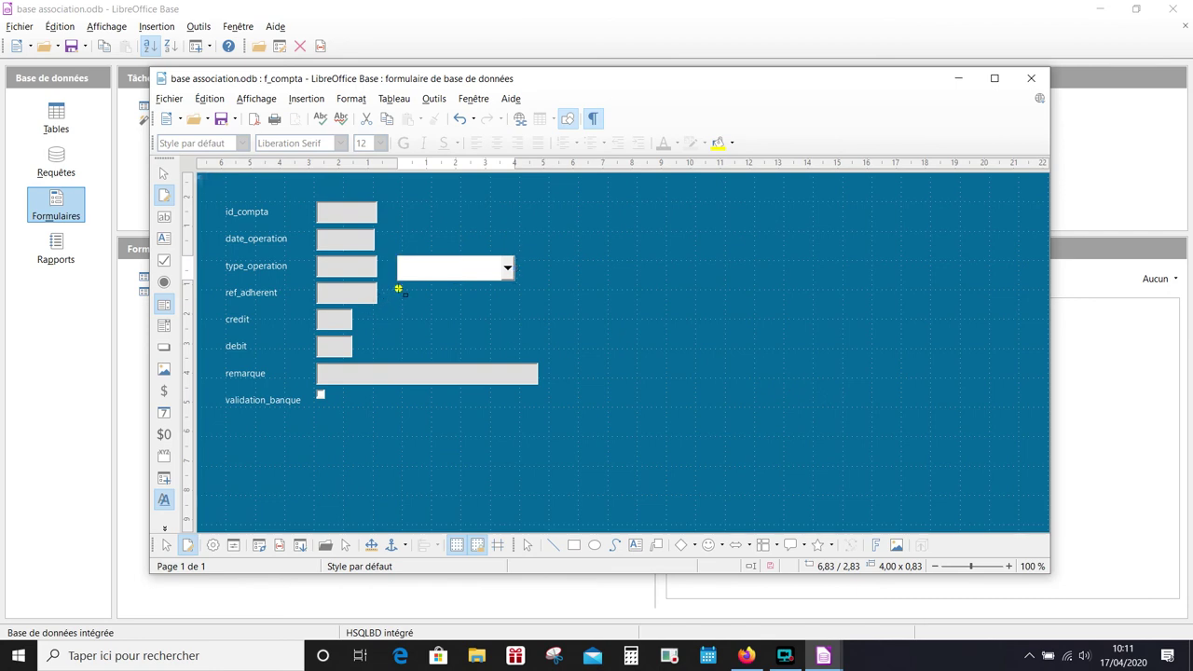
# - Draw a list box beside ref_adherent showing t_adherent's nom, linking ref_adherent to id_adherent
pyautogui.moveTo(397, 290); pyautogui.dragTo(542, 320)
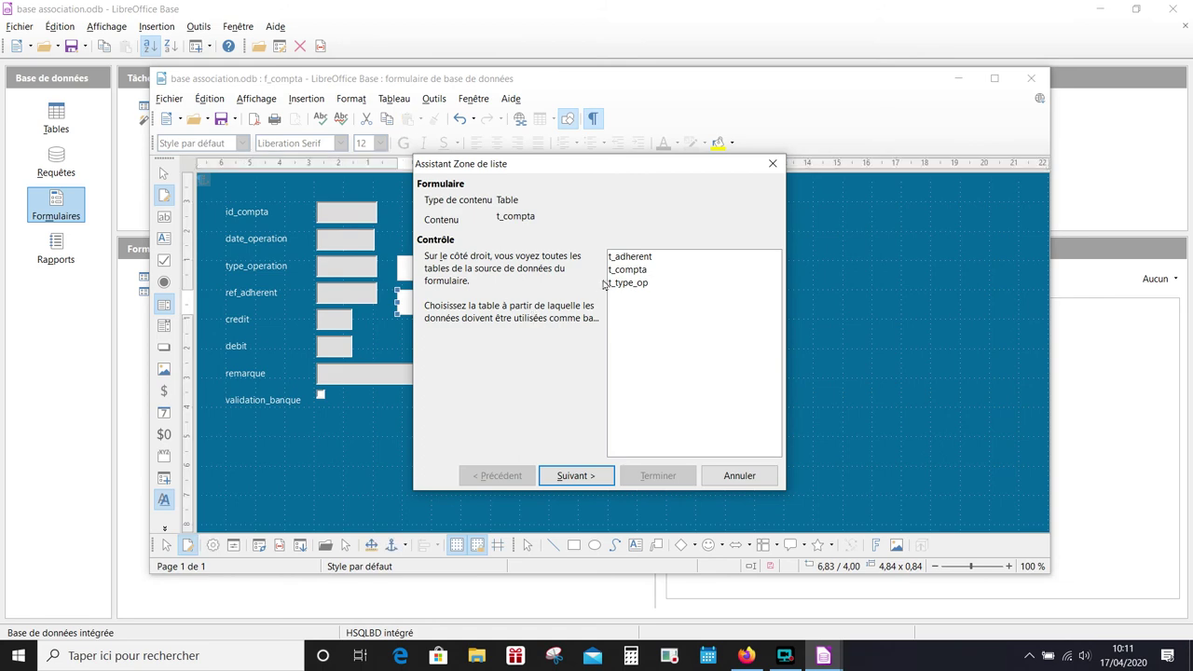
pyautogui.click(639, 270)
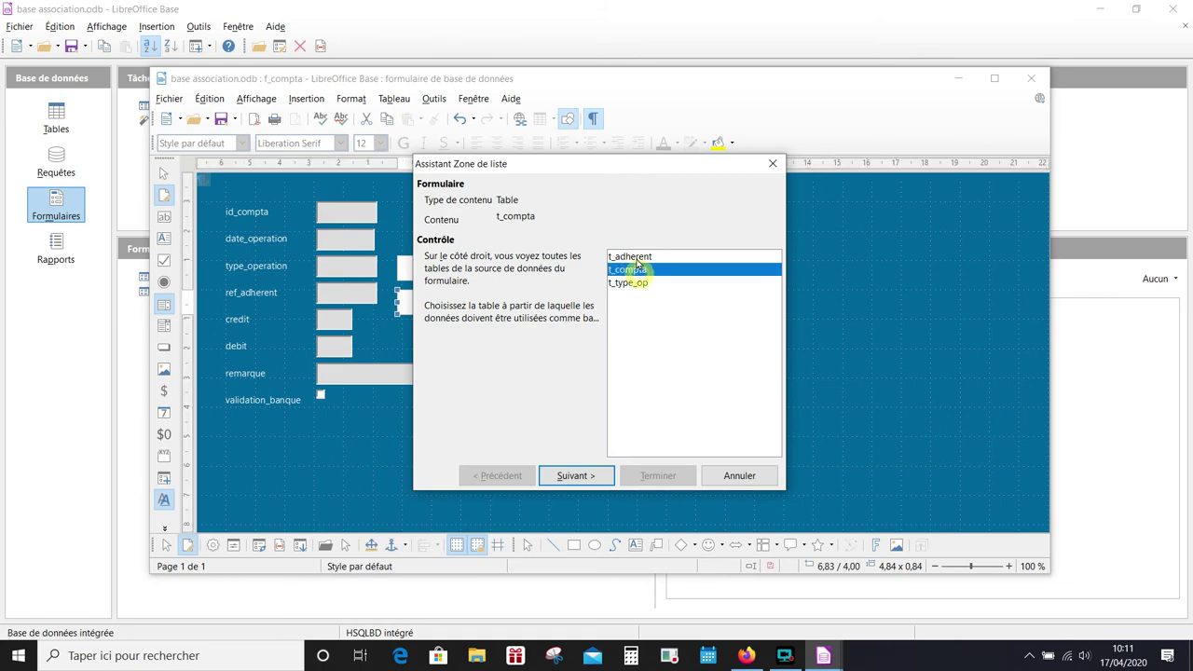
pyautogui.click(637, 257)
pyautogui.click(584, 475)
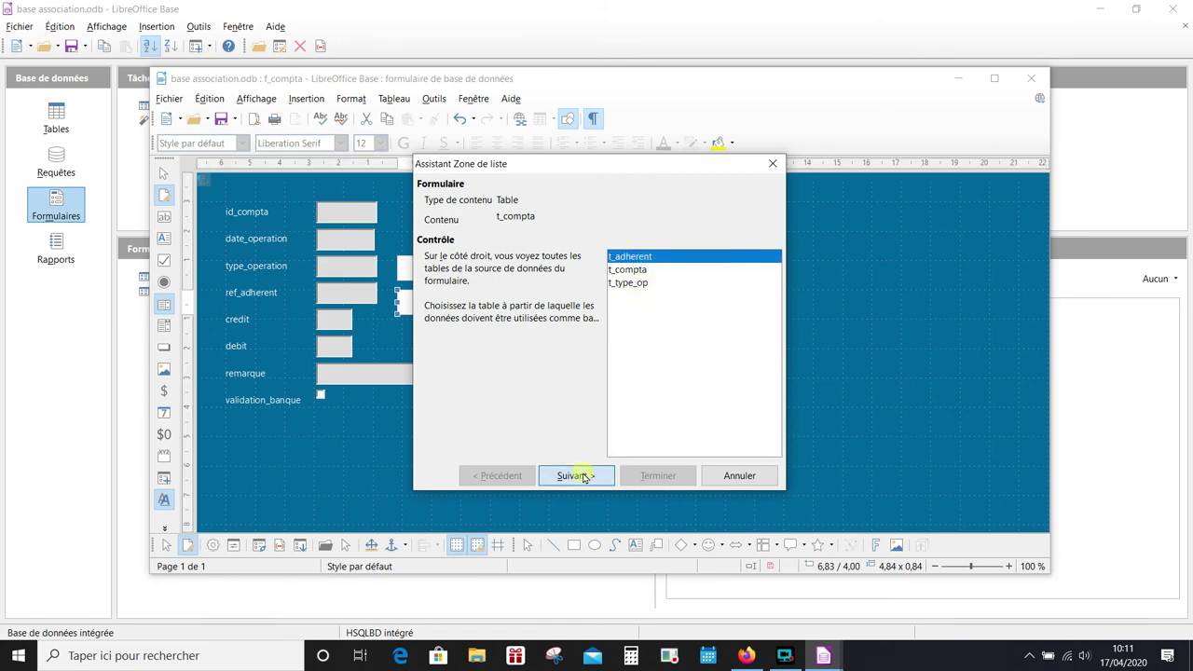
pyautogui.click(427, 214)
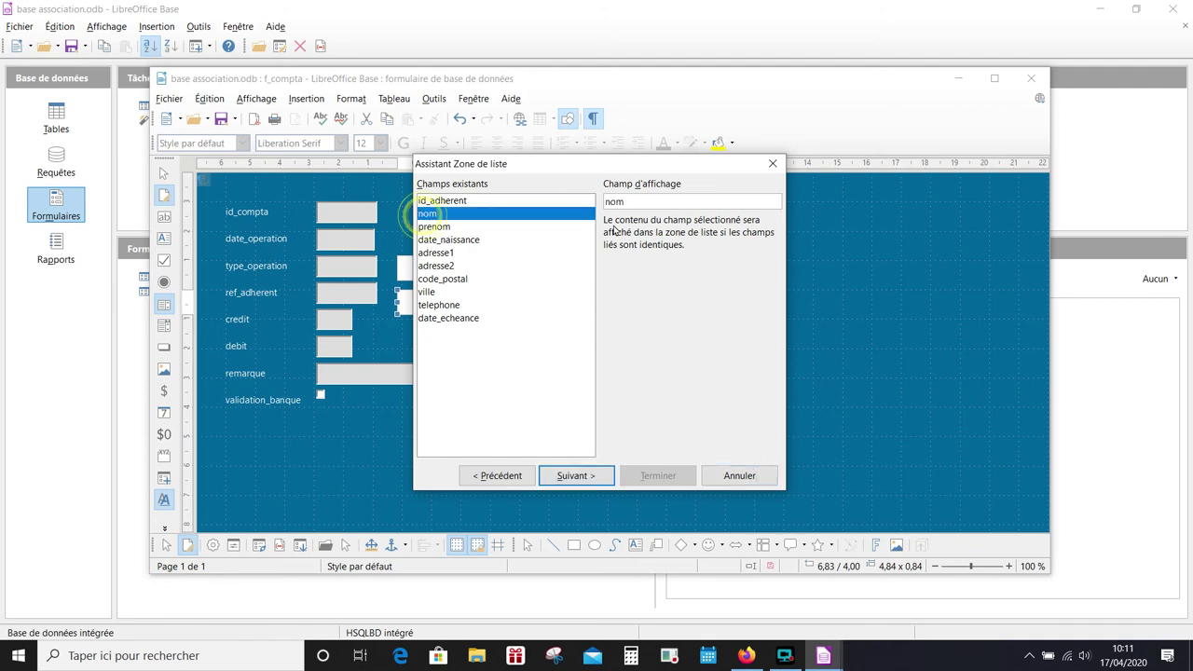
pyautogui.click(579, 475)
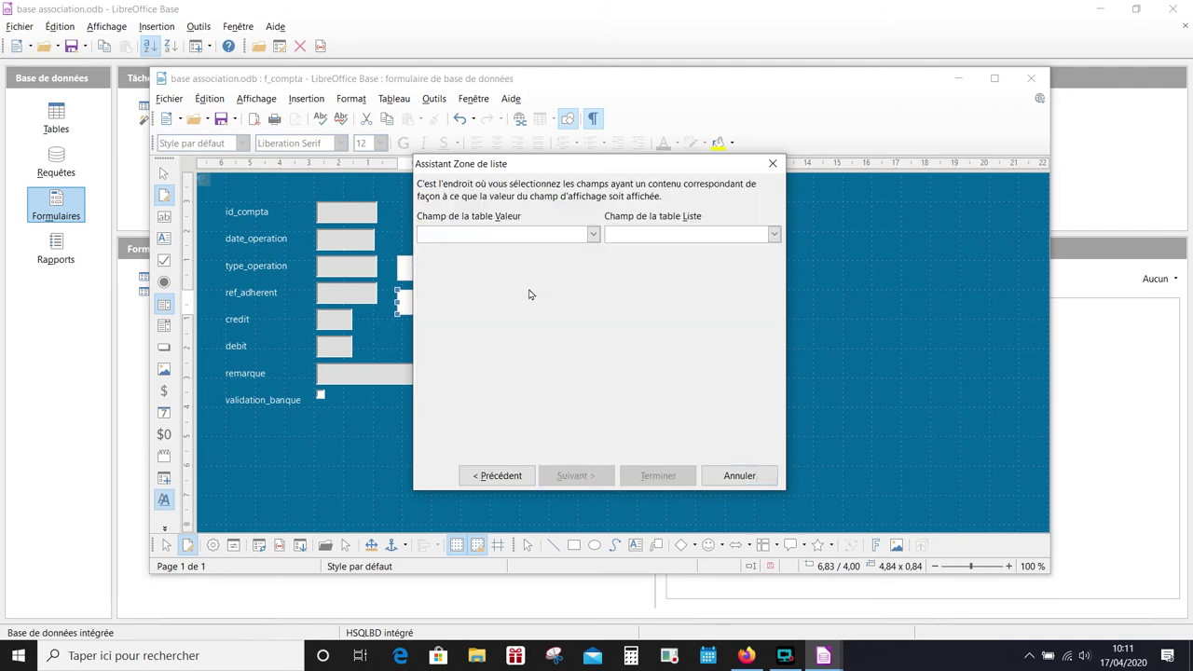
pyautogui.click(593, 234)
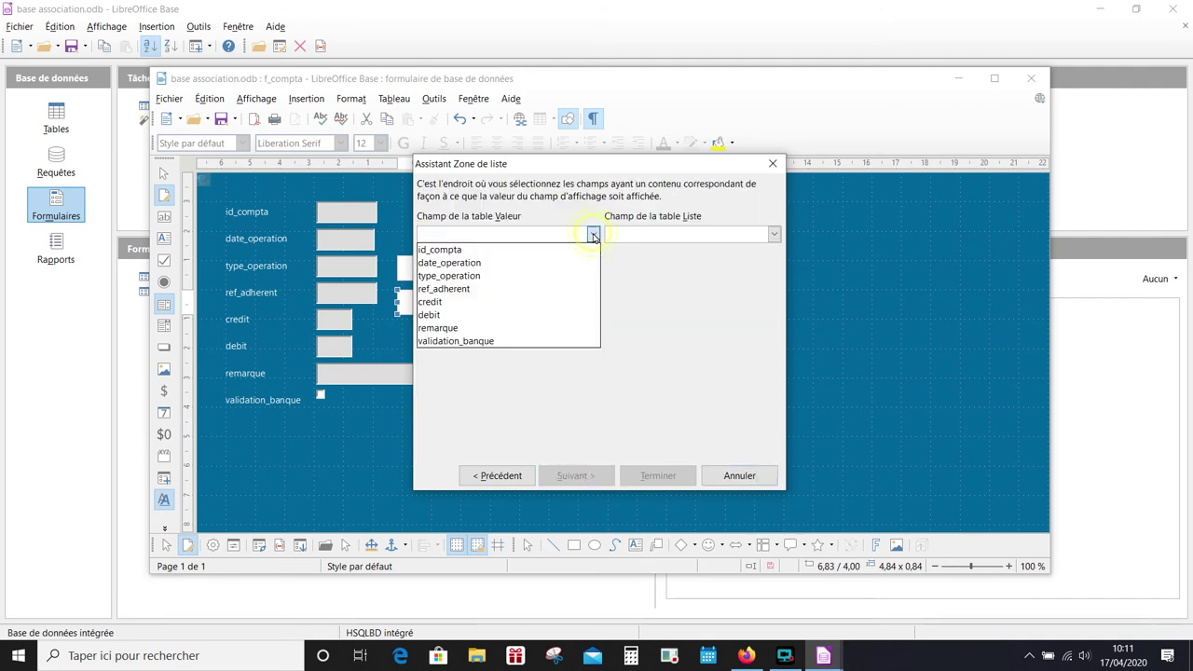
pyautogui.click(473, 288)
pyautogui.click(716, 234)
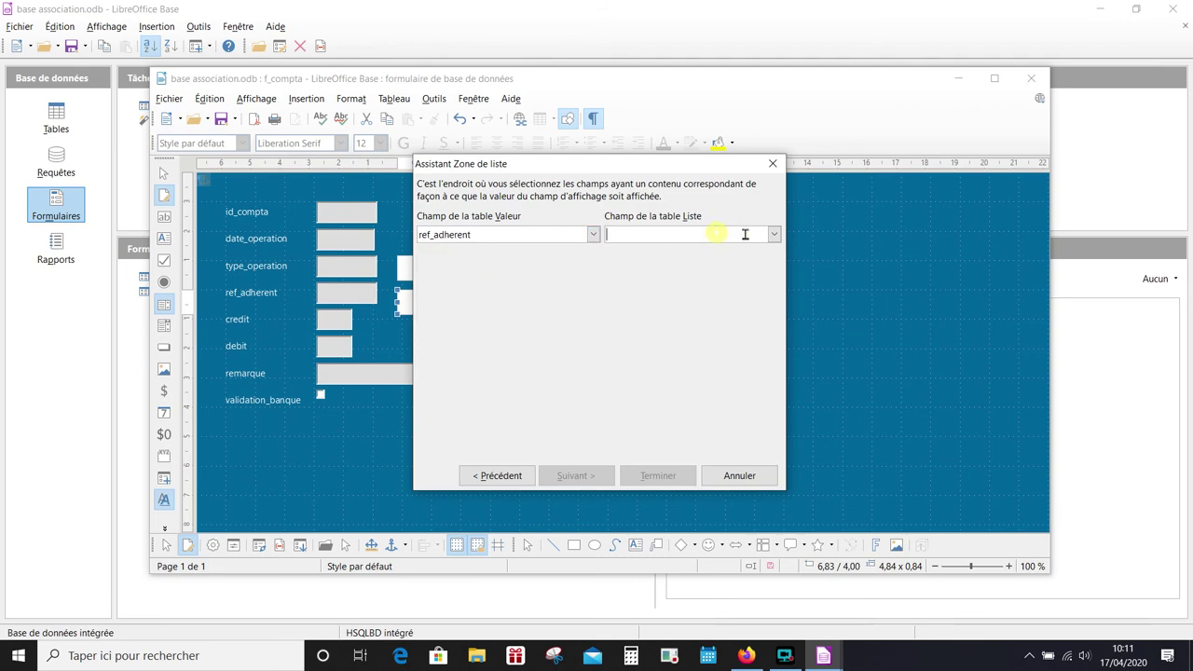
pyautogui.click(773, 233)
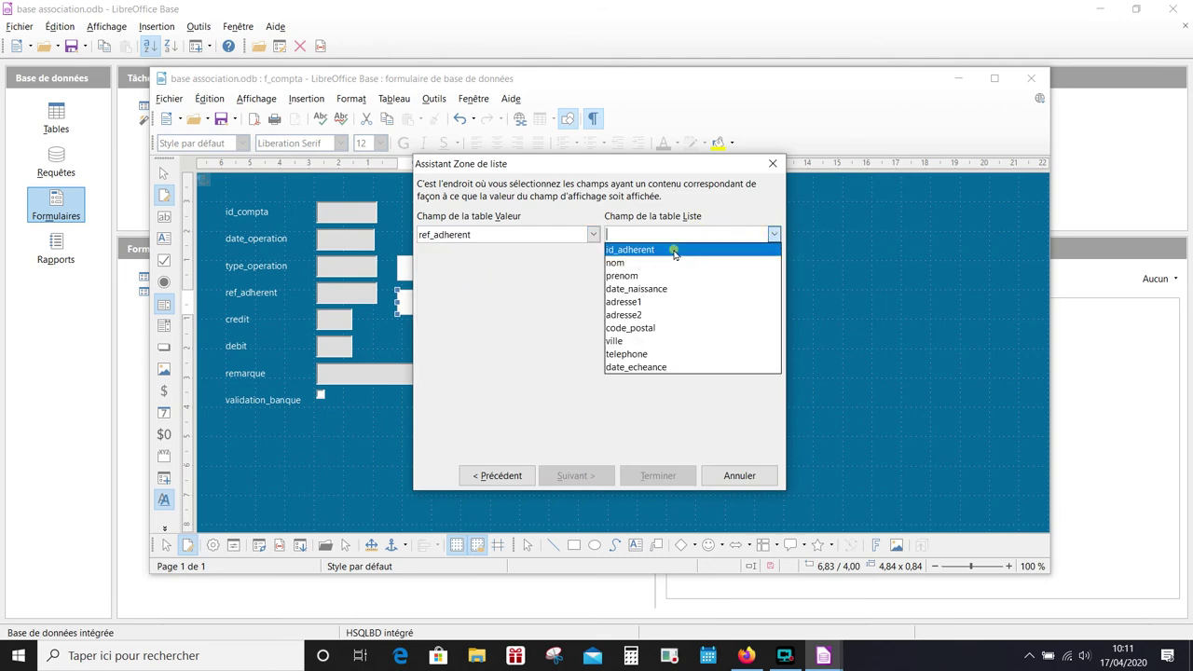
pyautogui.click(674, 252)
pyautogui.click(663, 477)
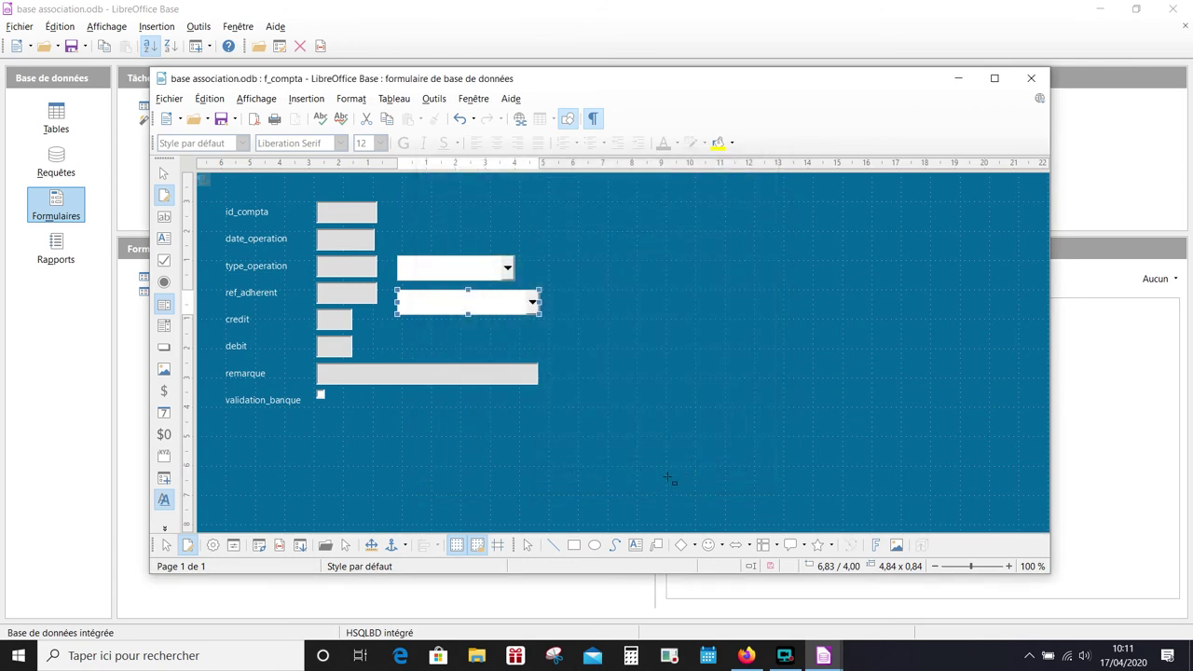